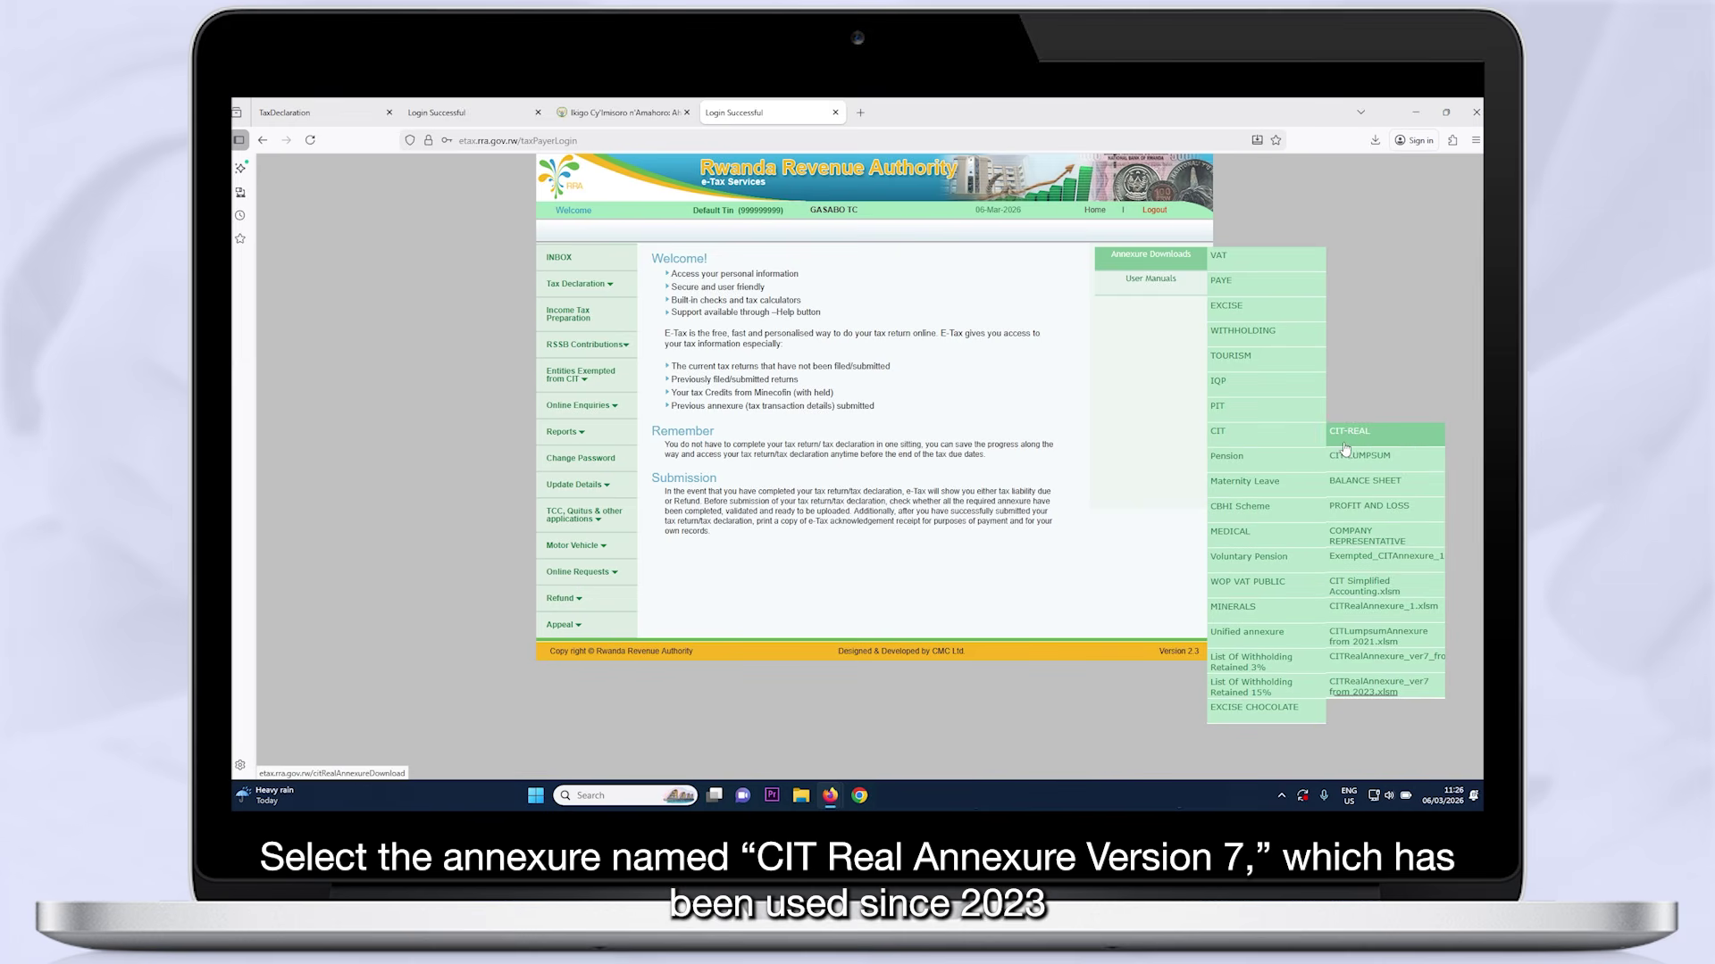
Download CITRealAnnexure_ver7 (2023) from Annexure Downloads > CIT and open it in Excel
left_click(1379, 692)
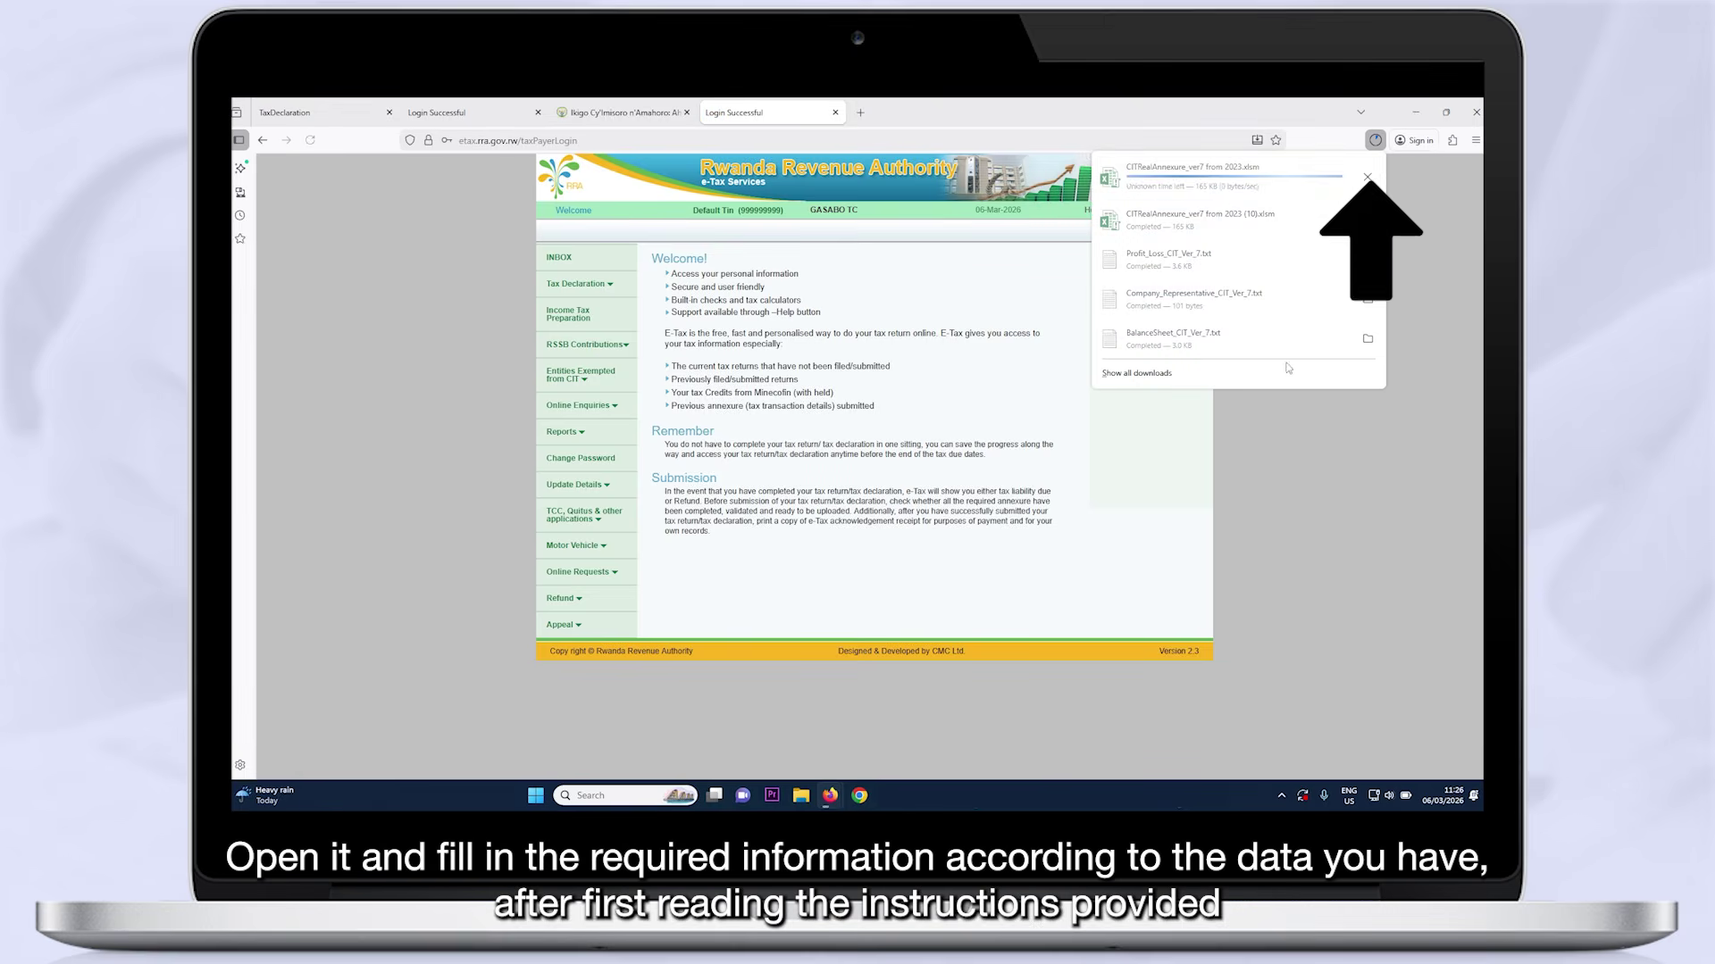
left_click(1222, 196)
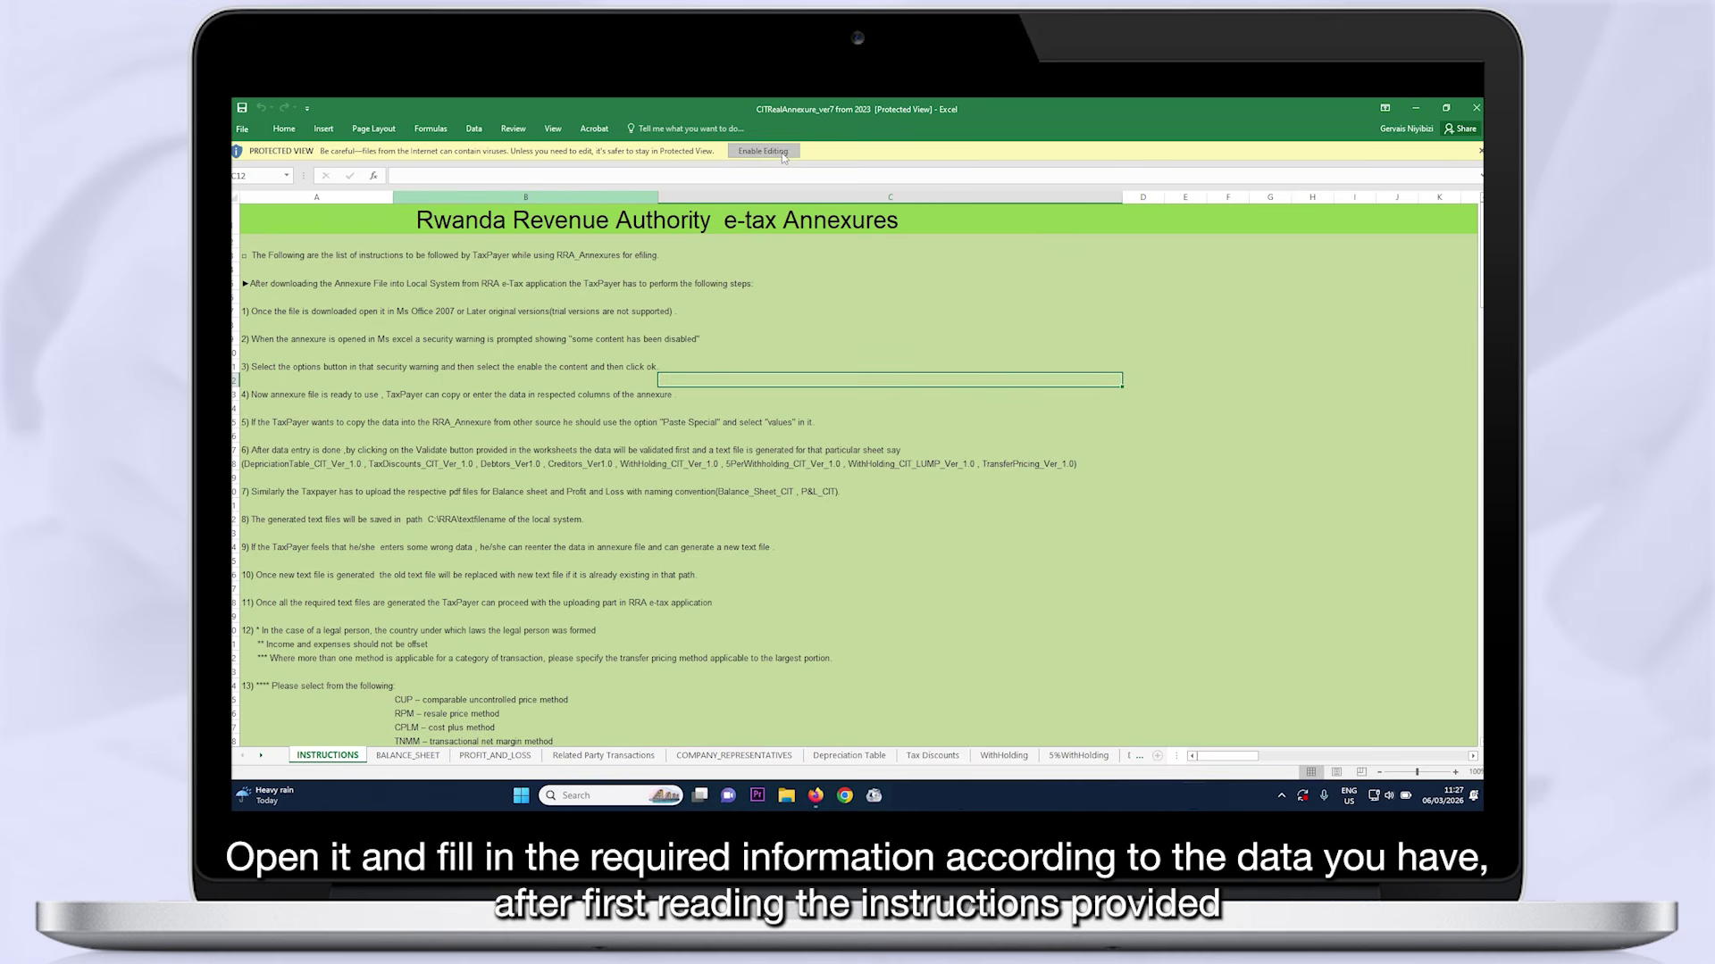
Enable editing and content, then validate the BALANCE_SHEET annexure and save it as a text file
left_click(781, 152)
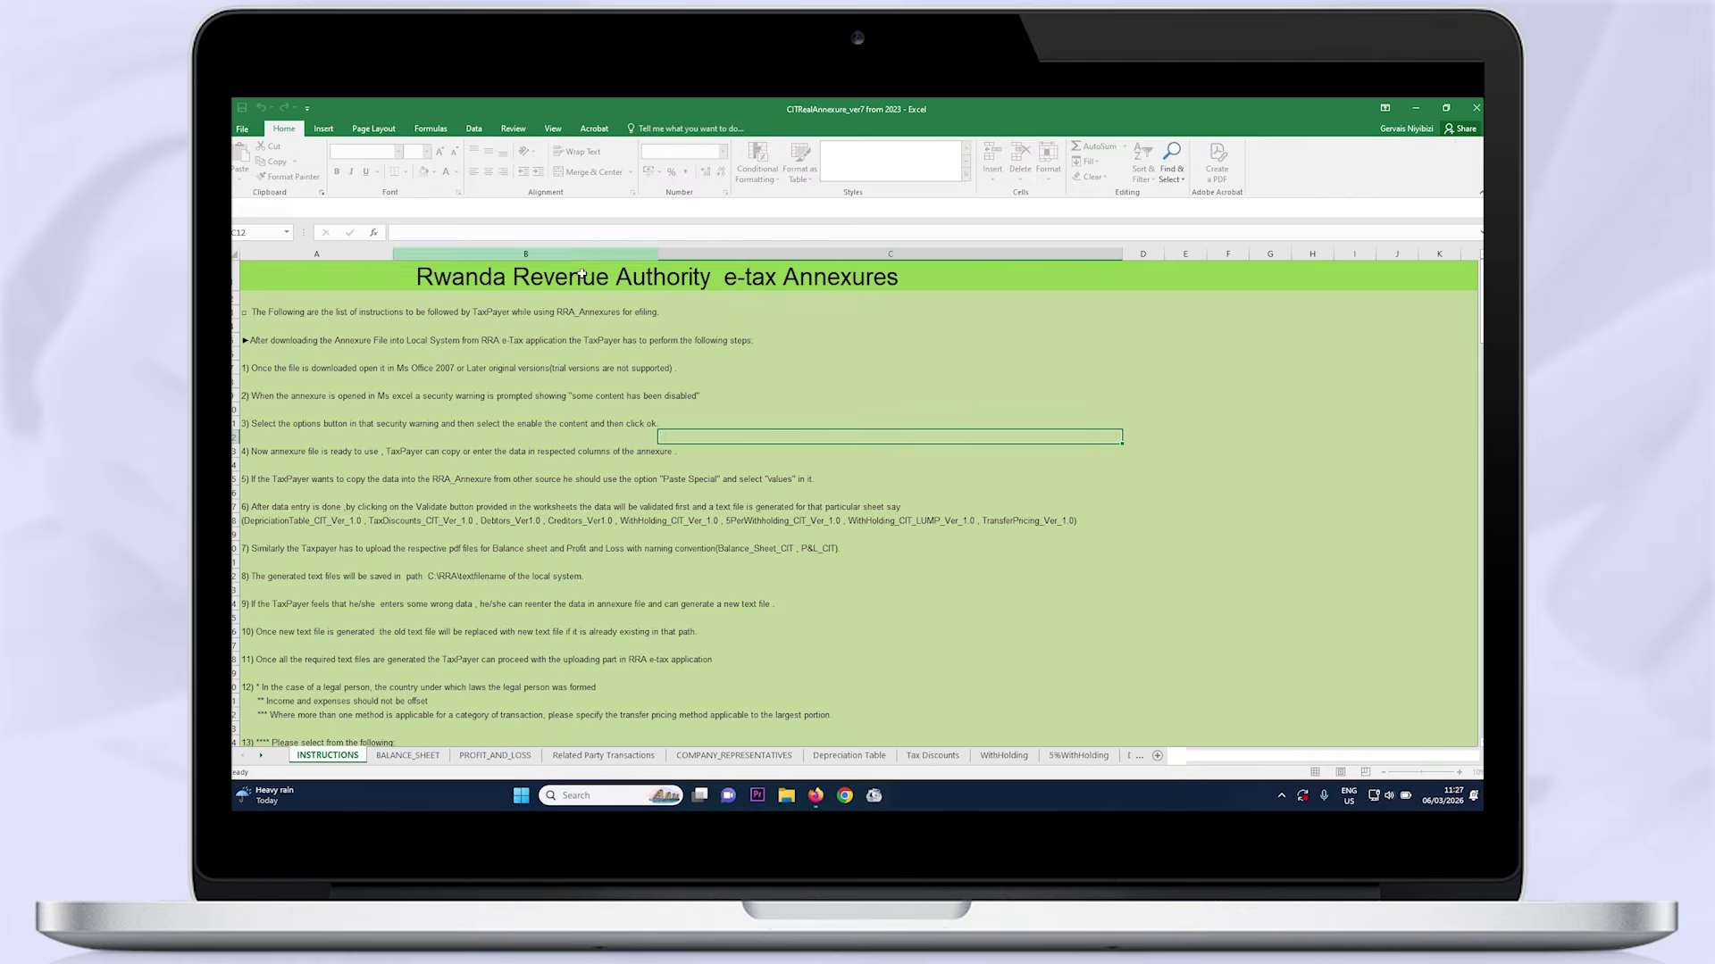
left_click(402, 758)
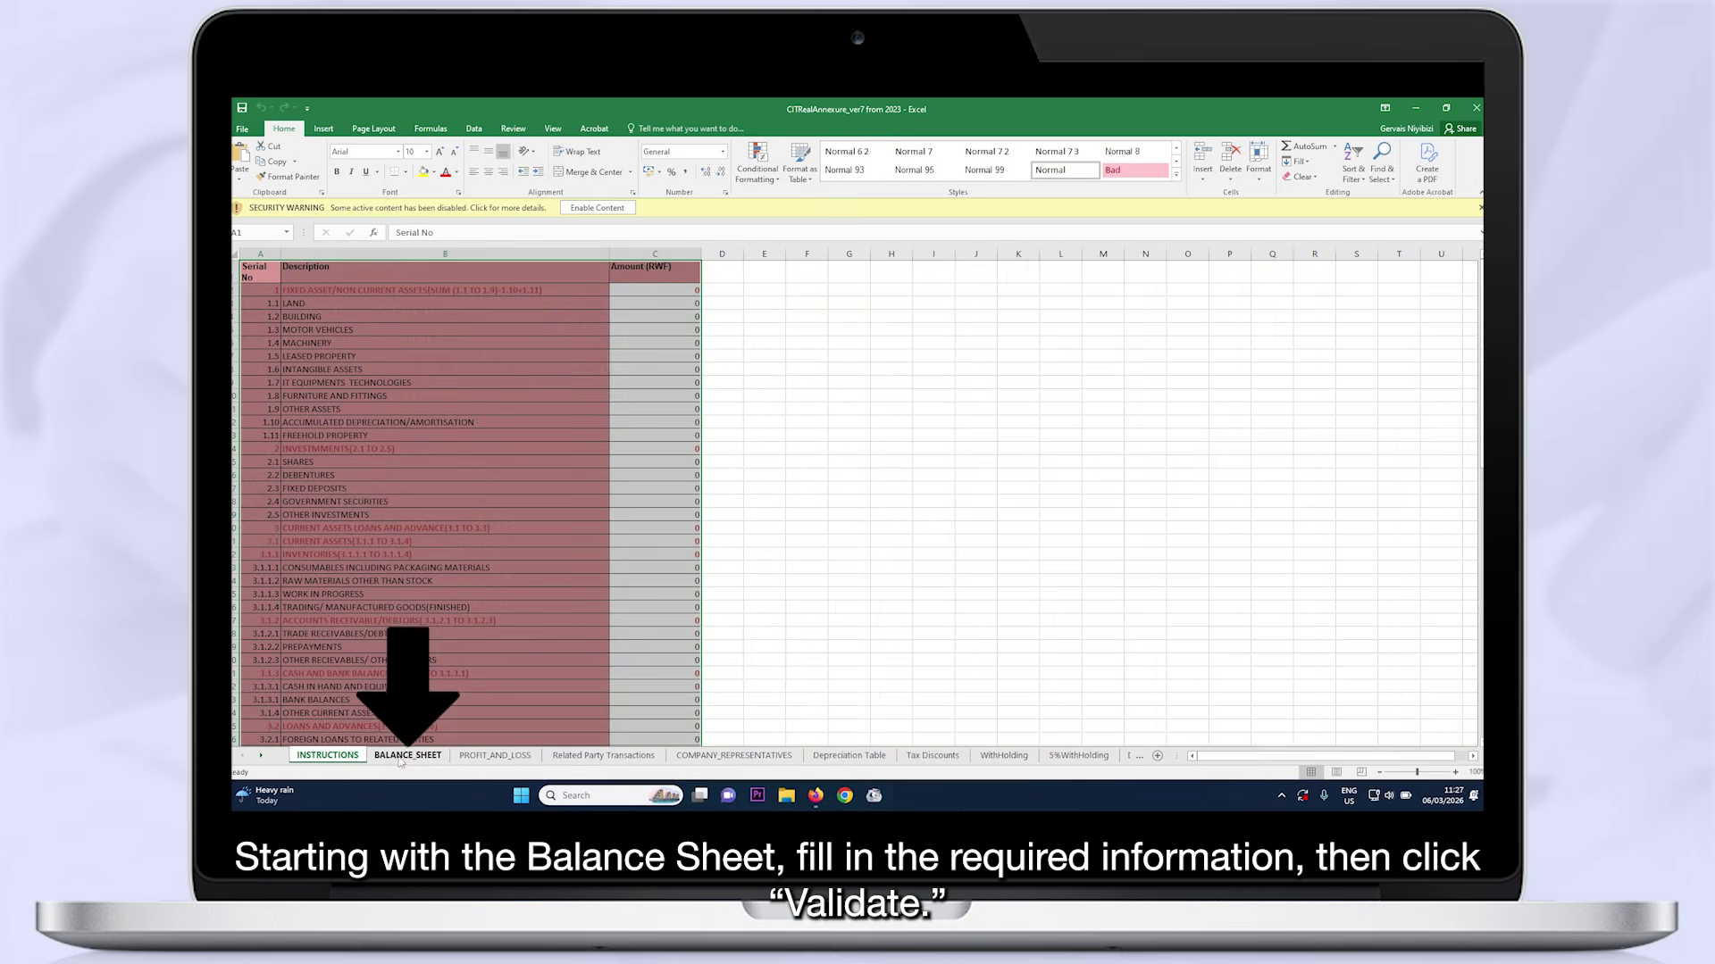
left_click(600, 208)
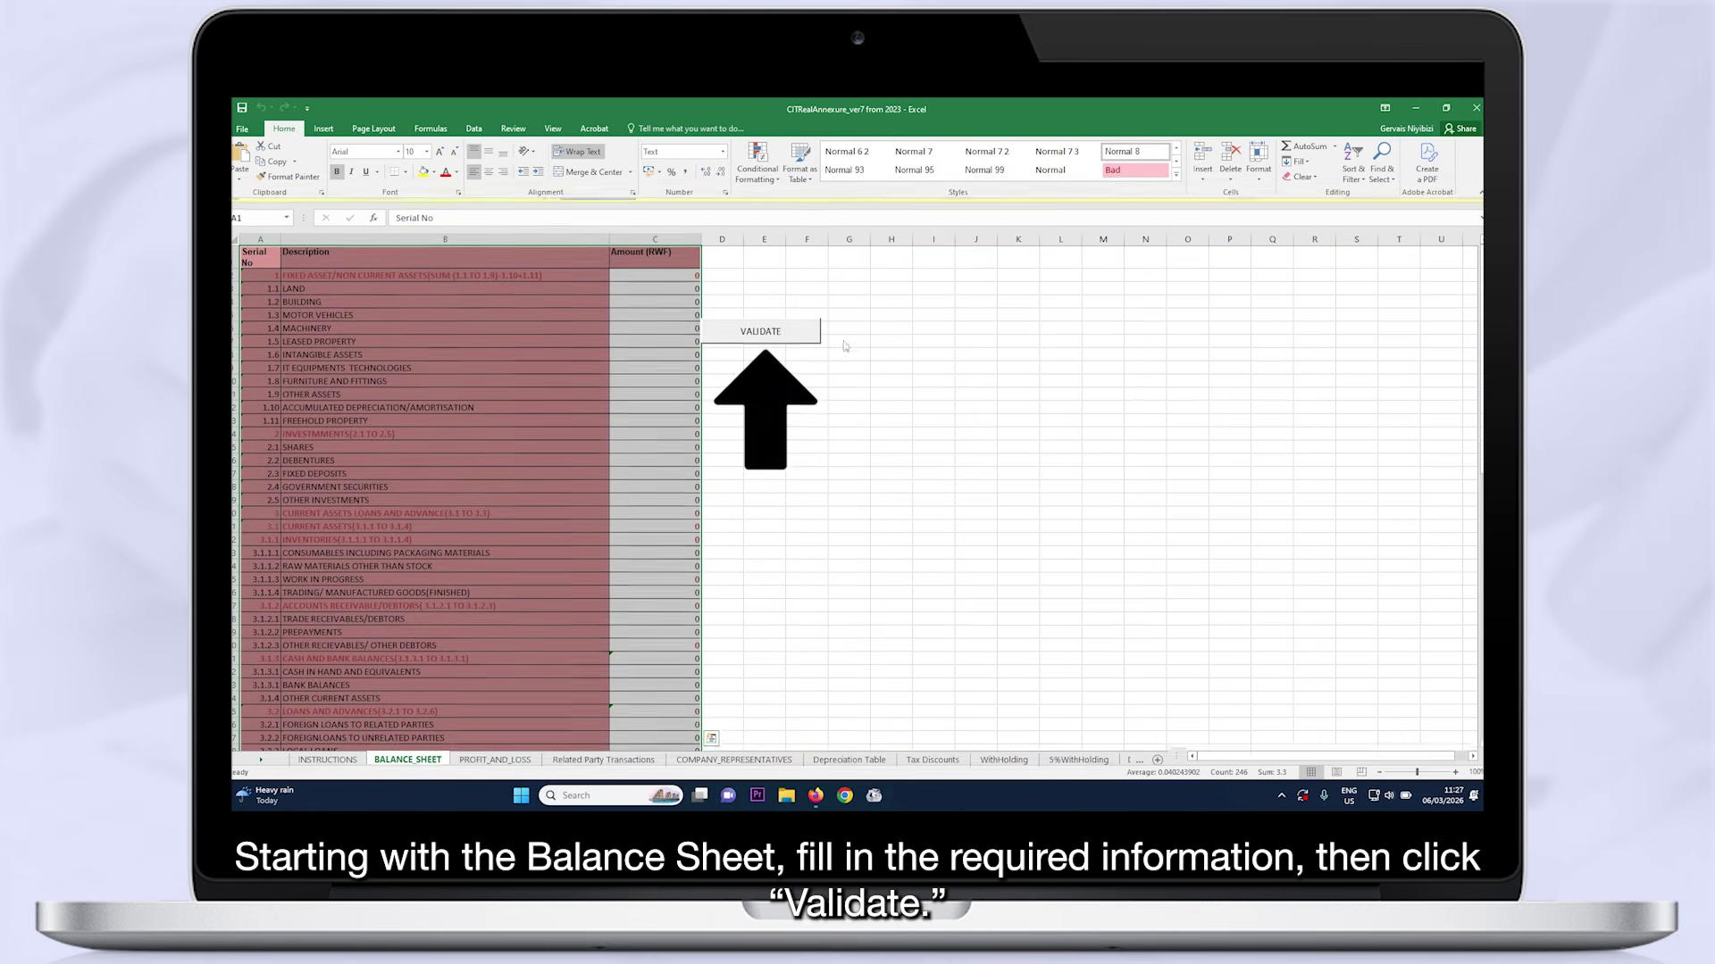
left_click(779, 327)
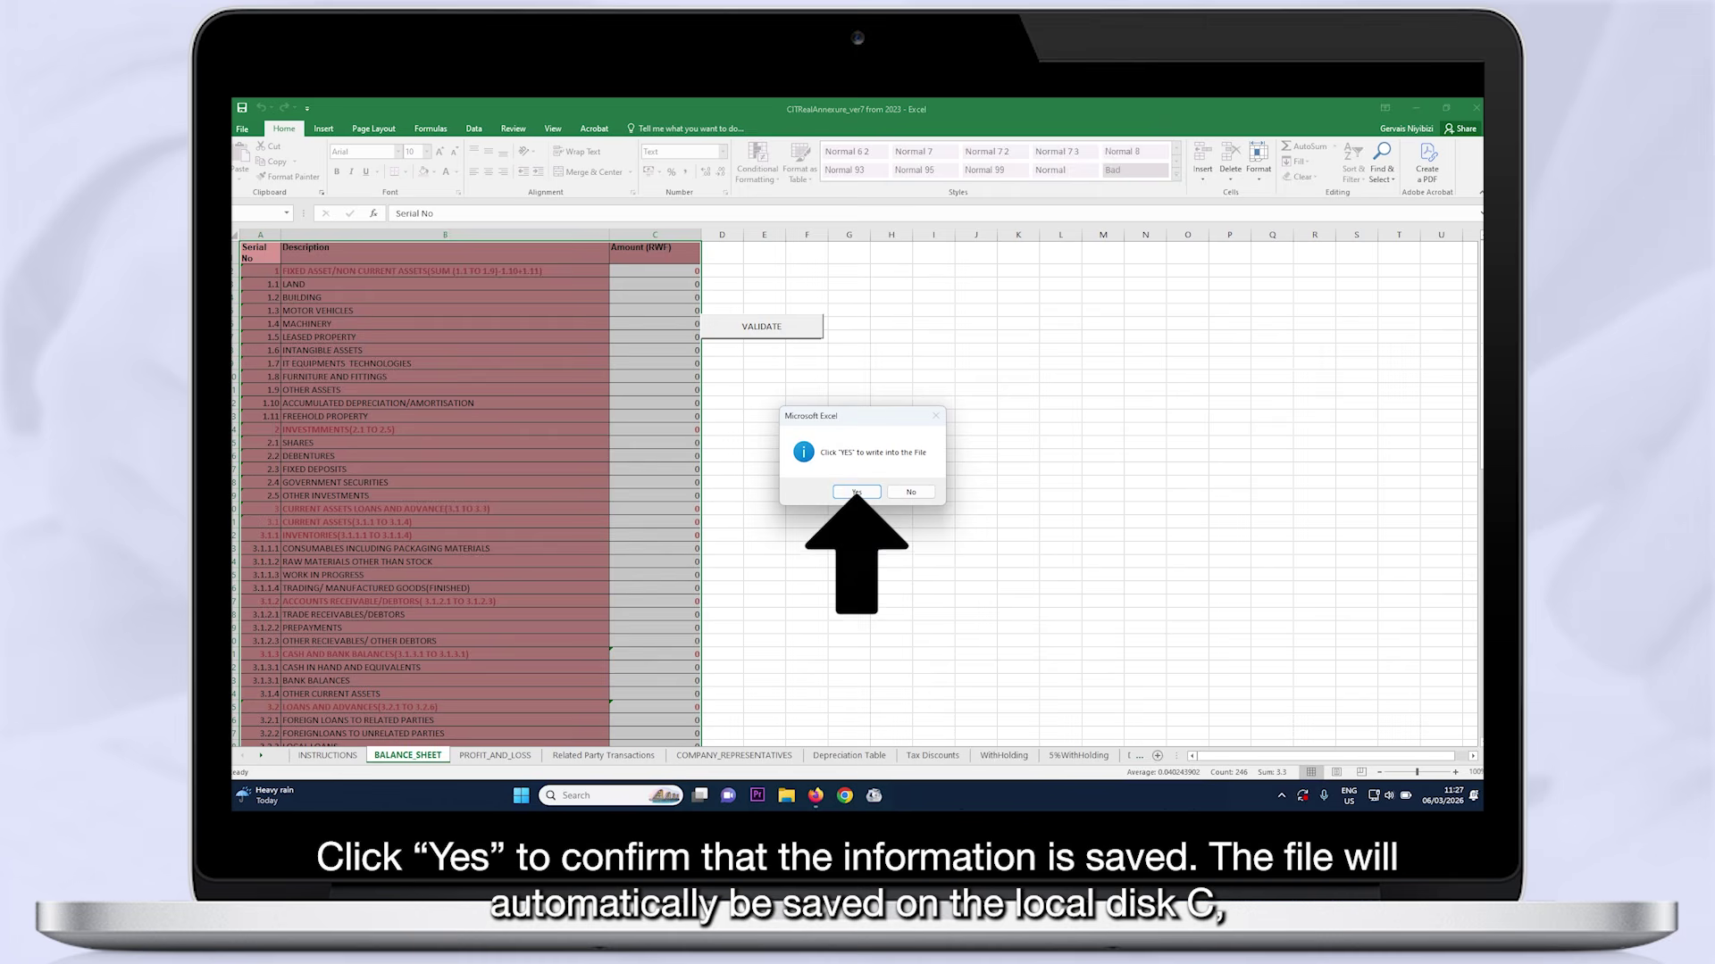
left_click(858, 492)
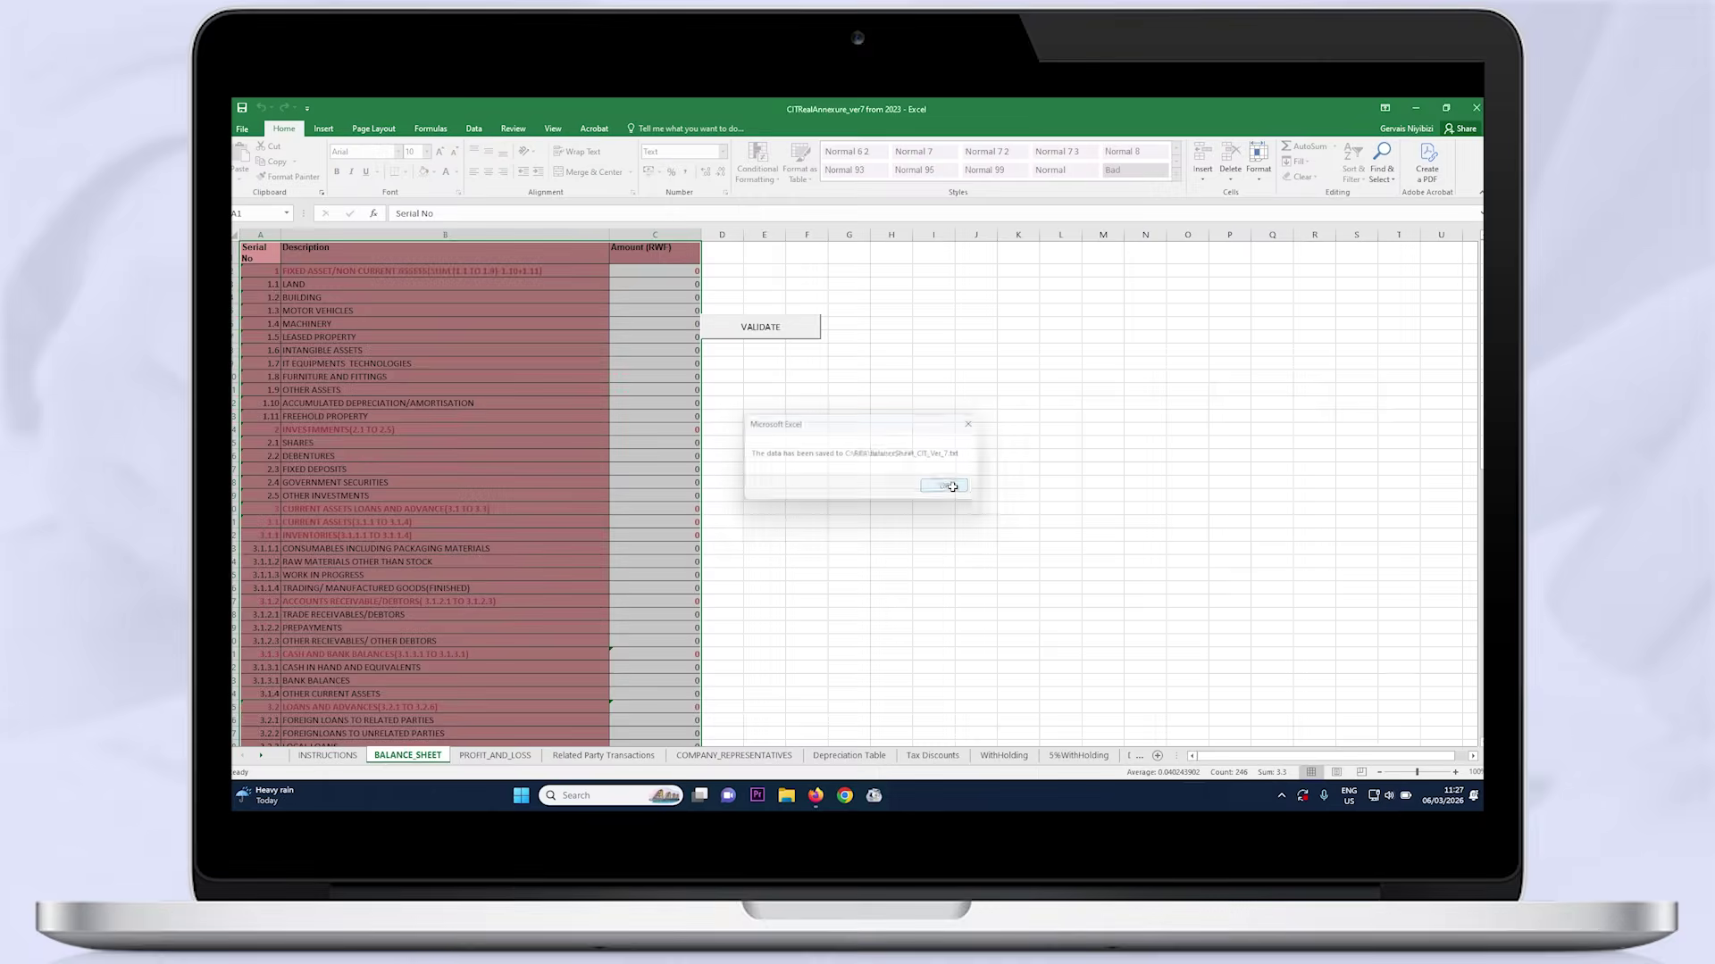
left_click(1089, 539)
Validate the PROFIT_AND_LOSS annexure to a text file, check the remaining sheets, and minimize Excel
left_click(491, 755)
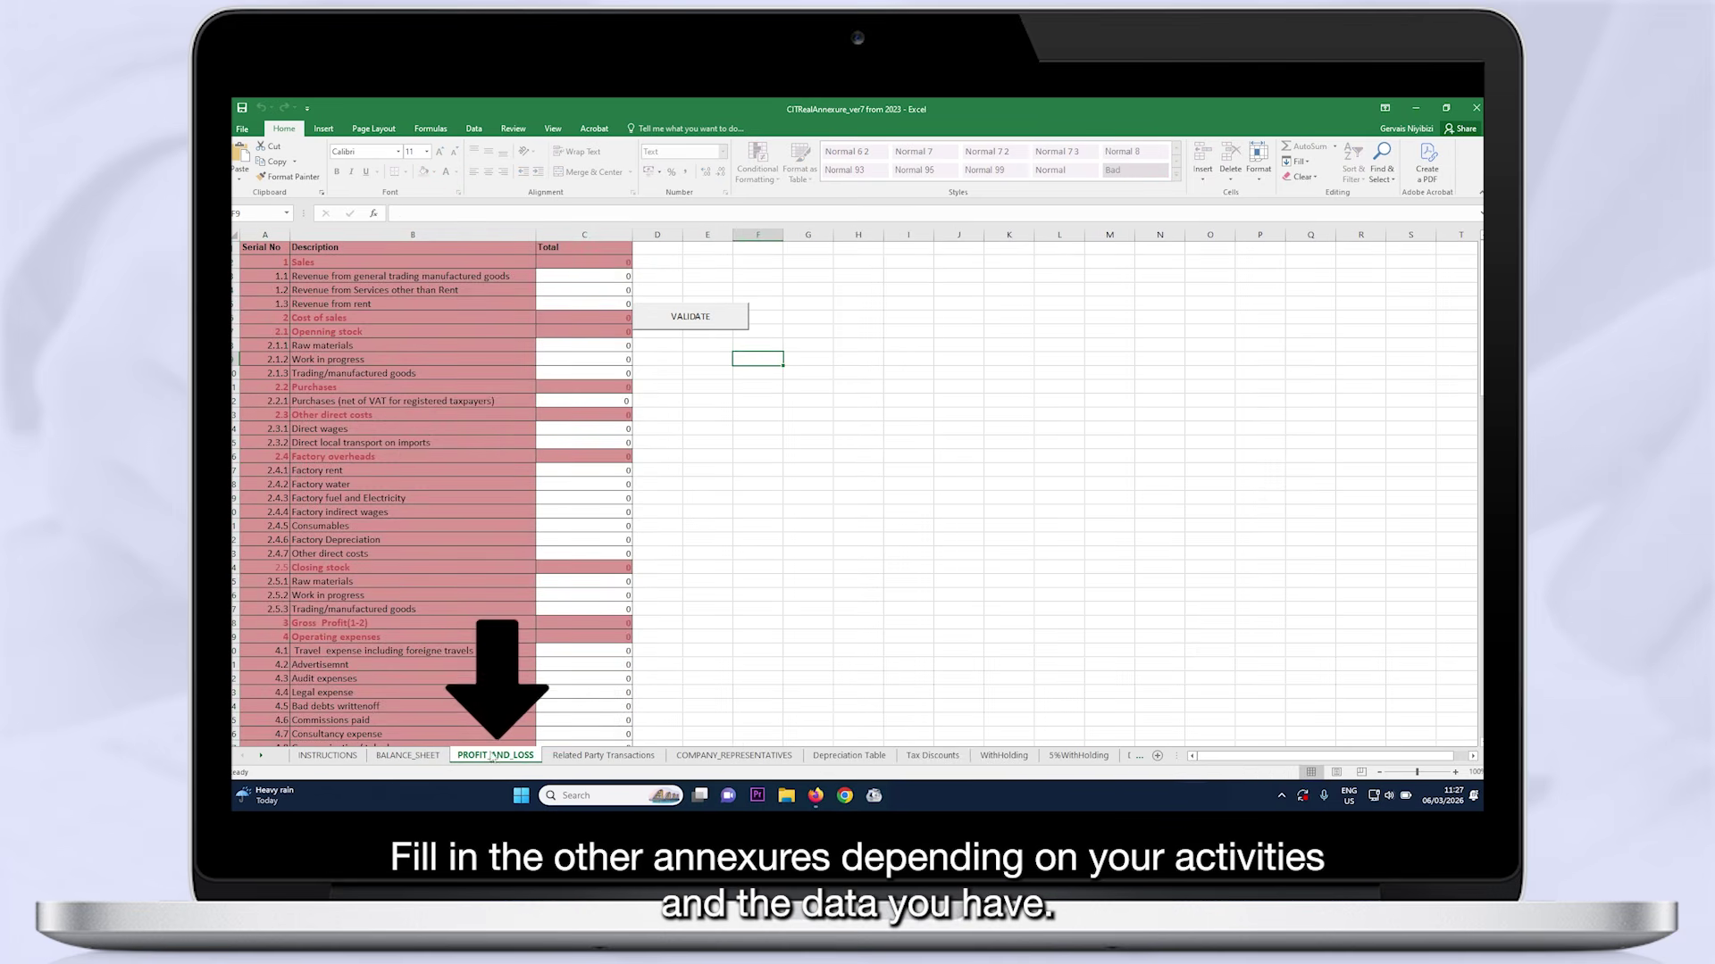
left_click(691, 316)
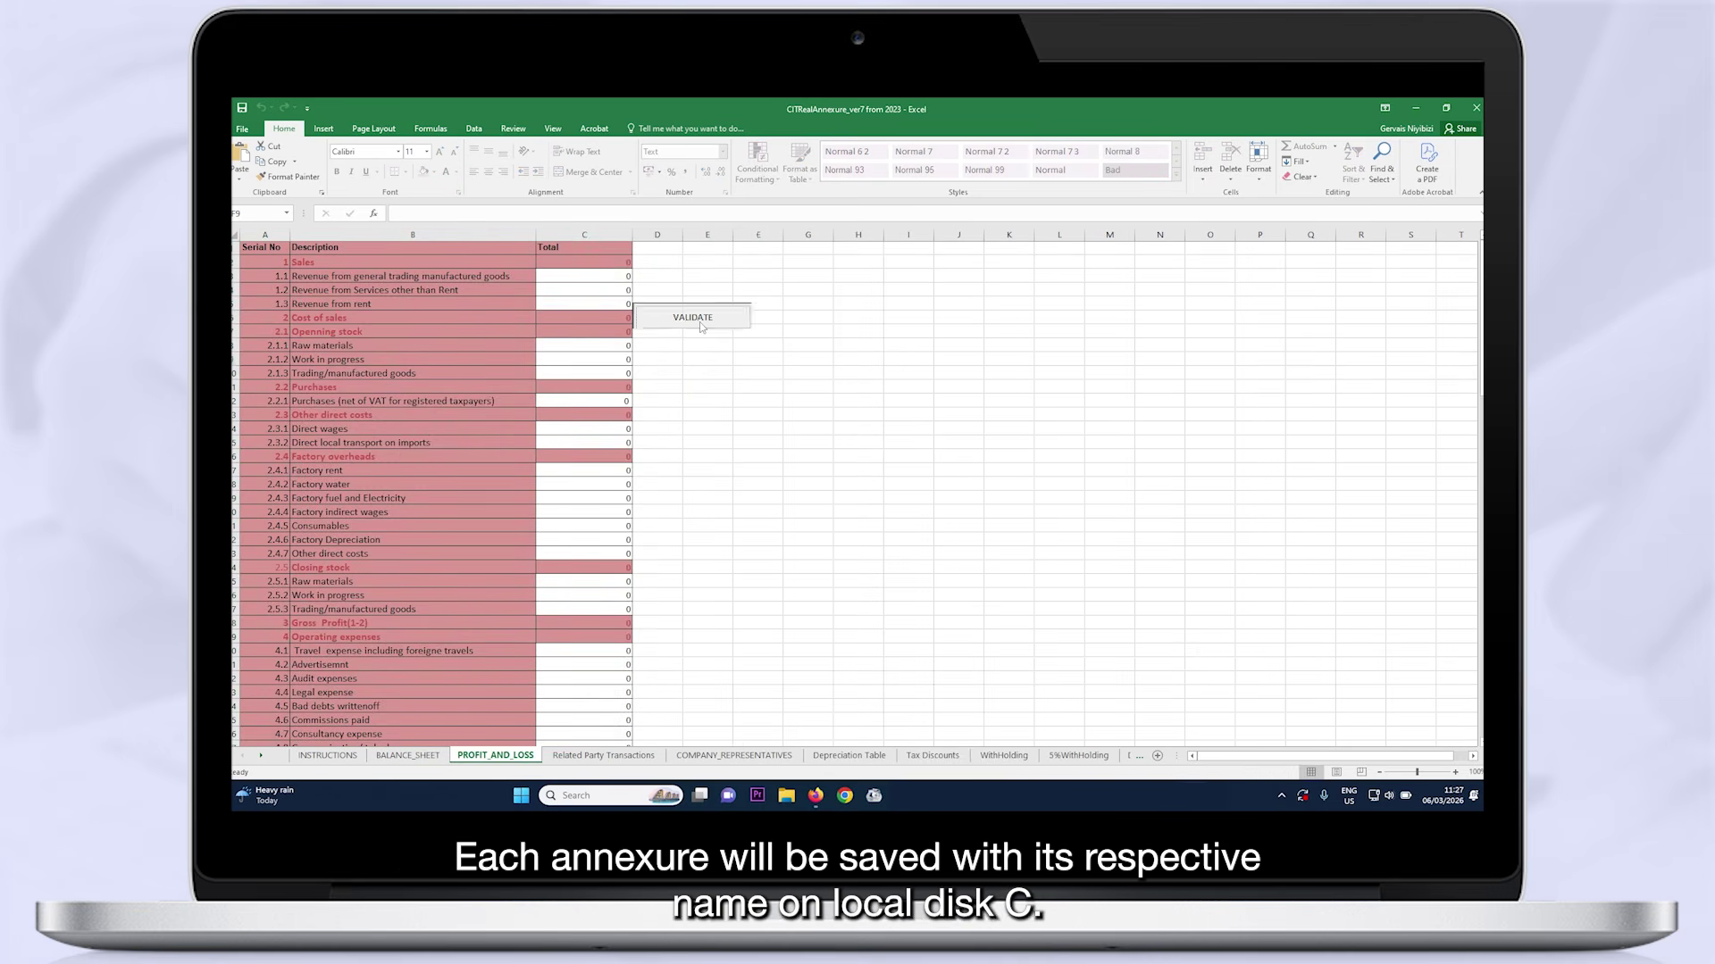
left_click(856, 492)
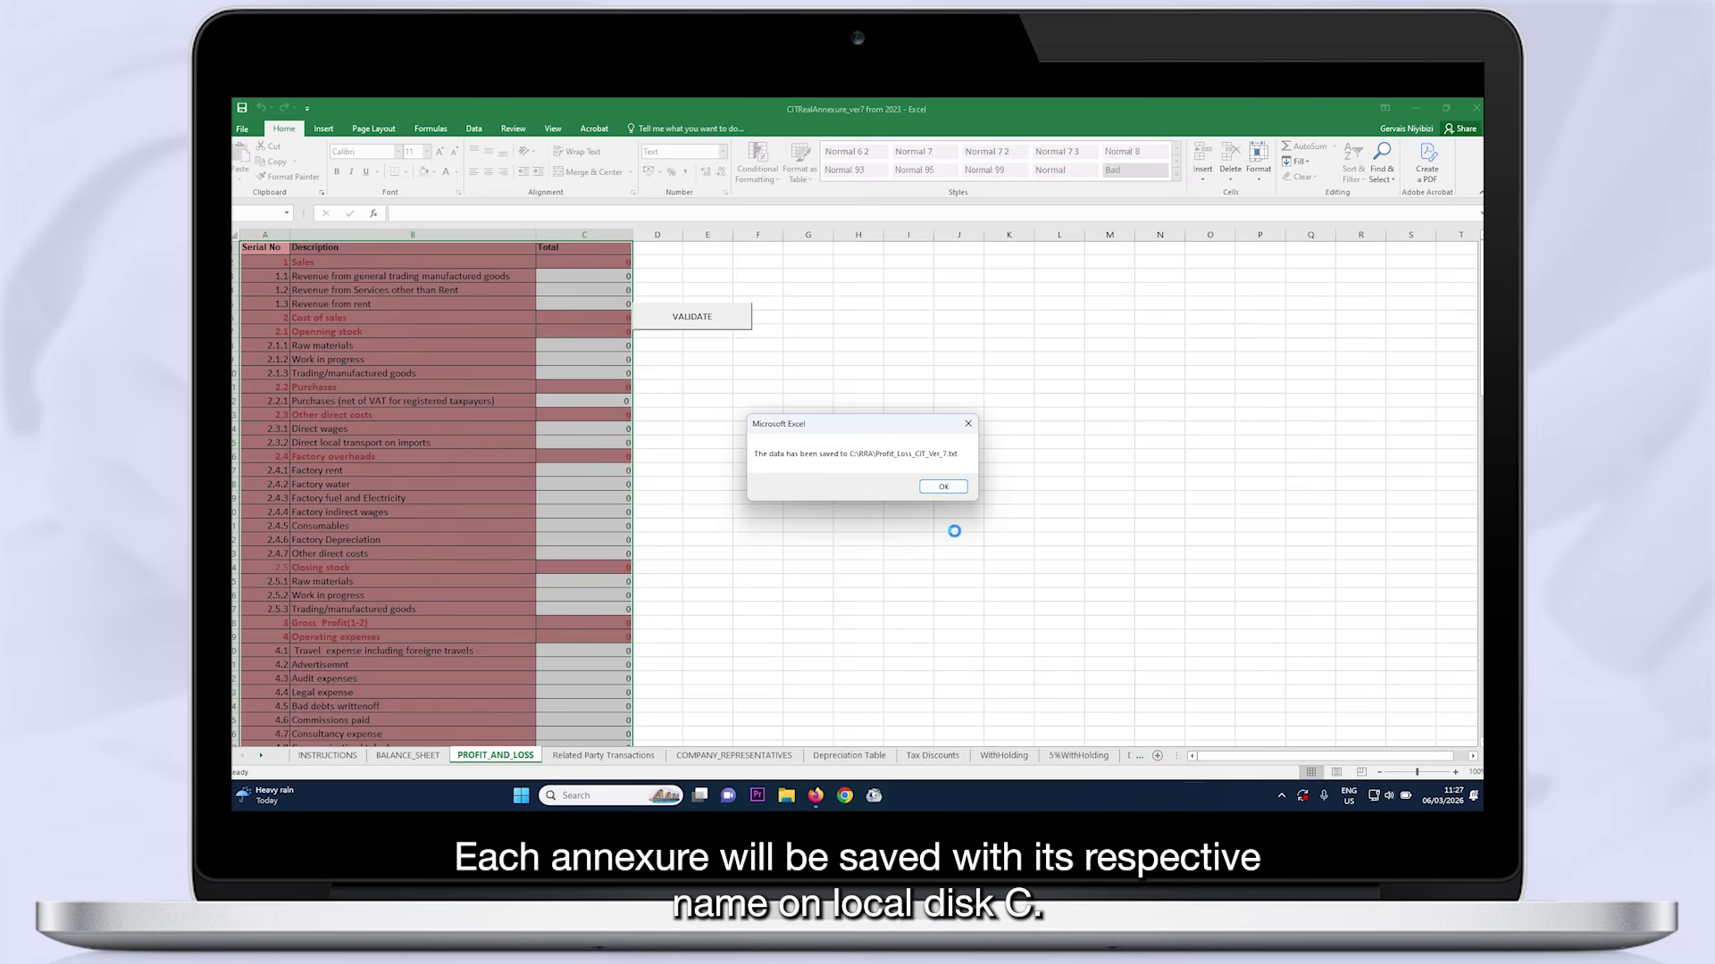
left_click(945, 487)
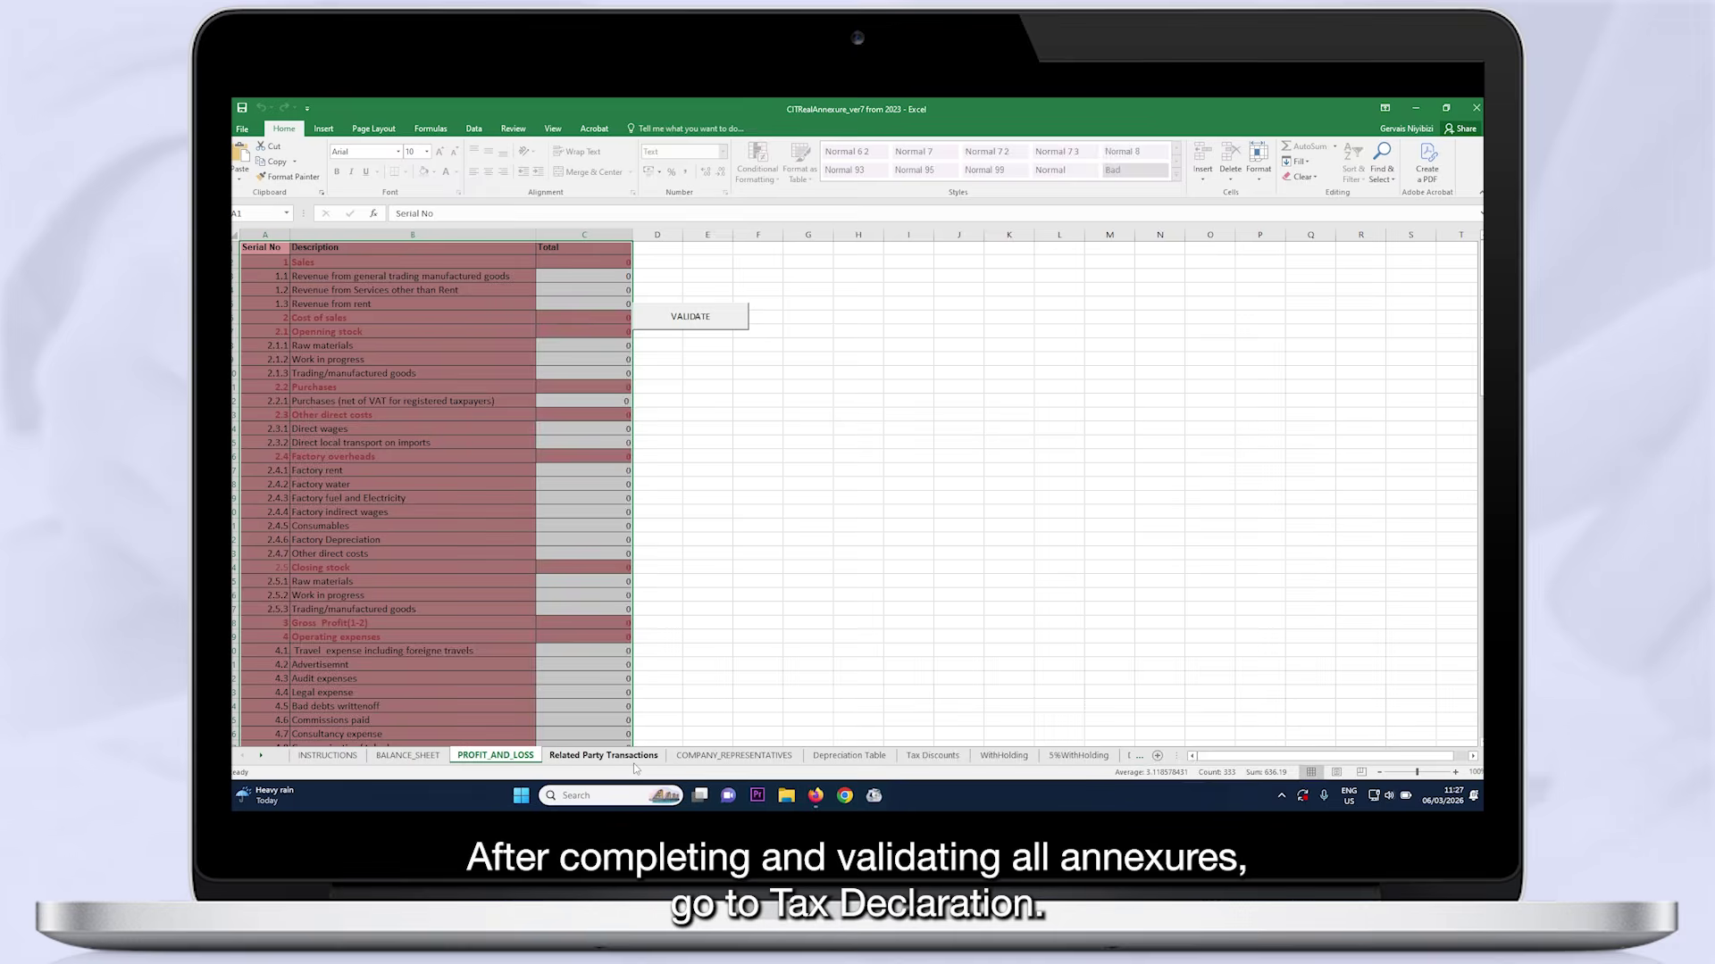
left_click(640, 759)
left_click(703, 757)
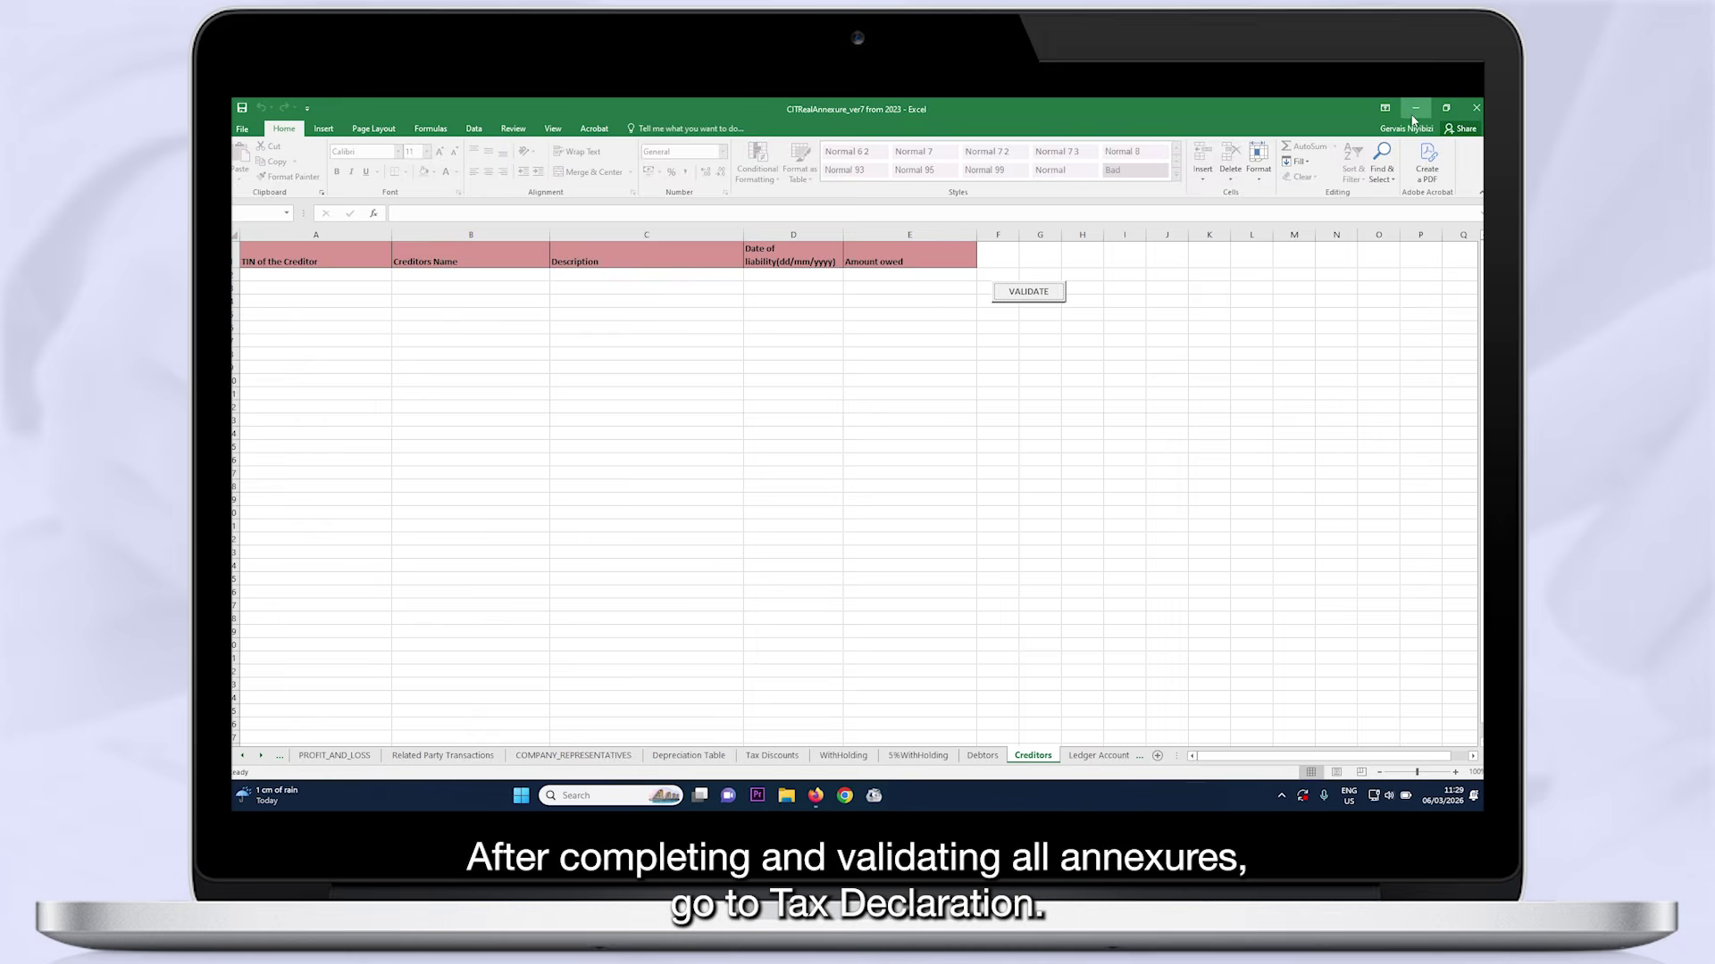
left_click(1415, 114)
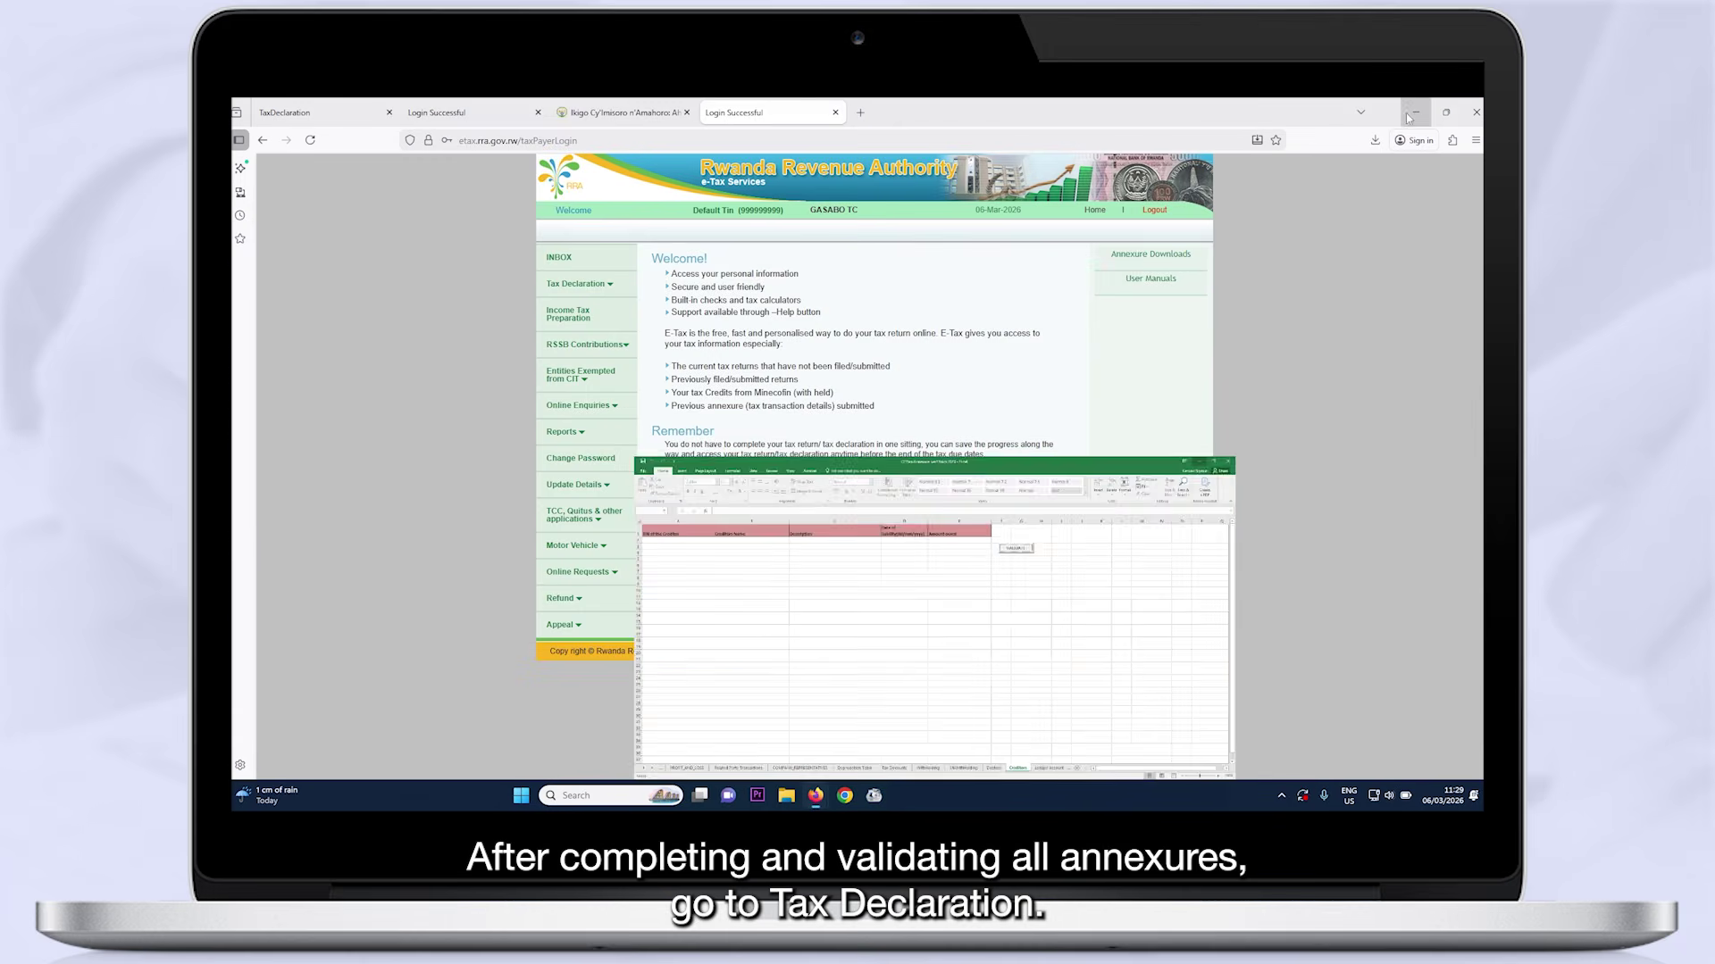
Start a new original 2026 declaration and open the CIT-Corp. Income Tax form
left_click(593, 285)
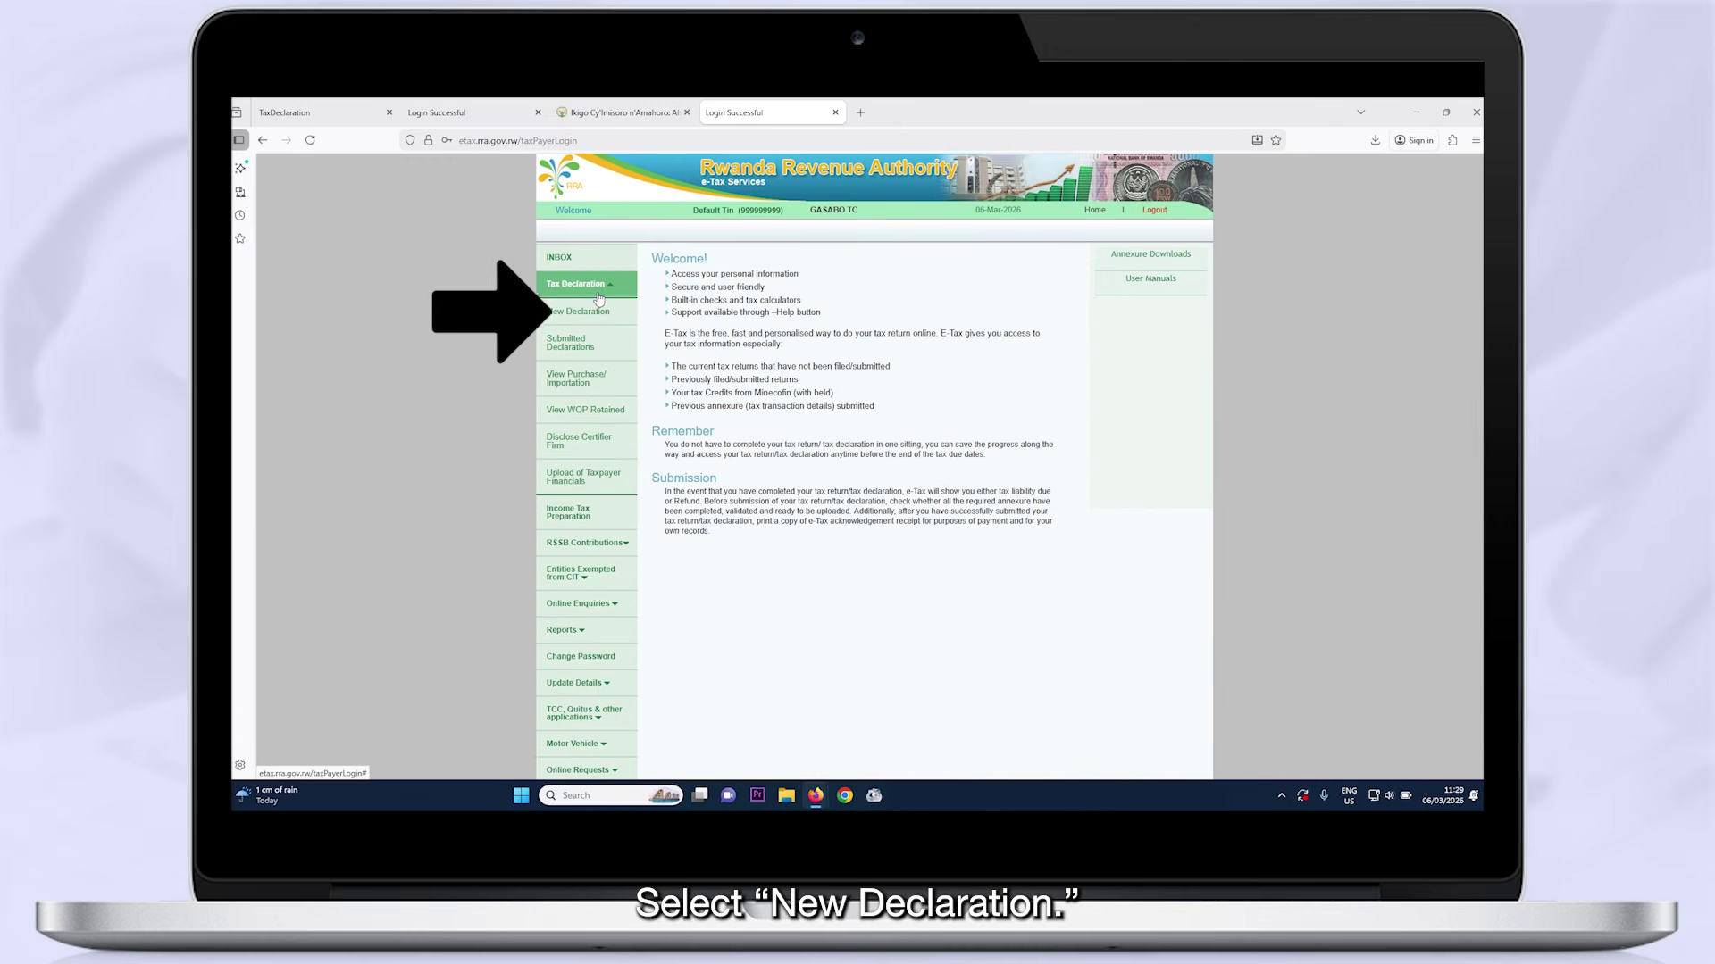
left_click(594, 318)
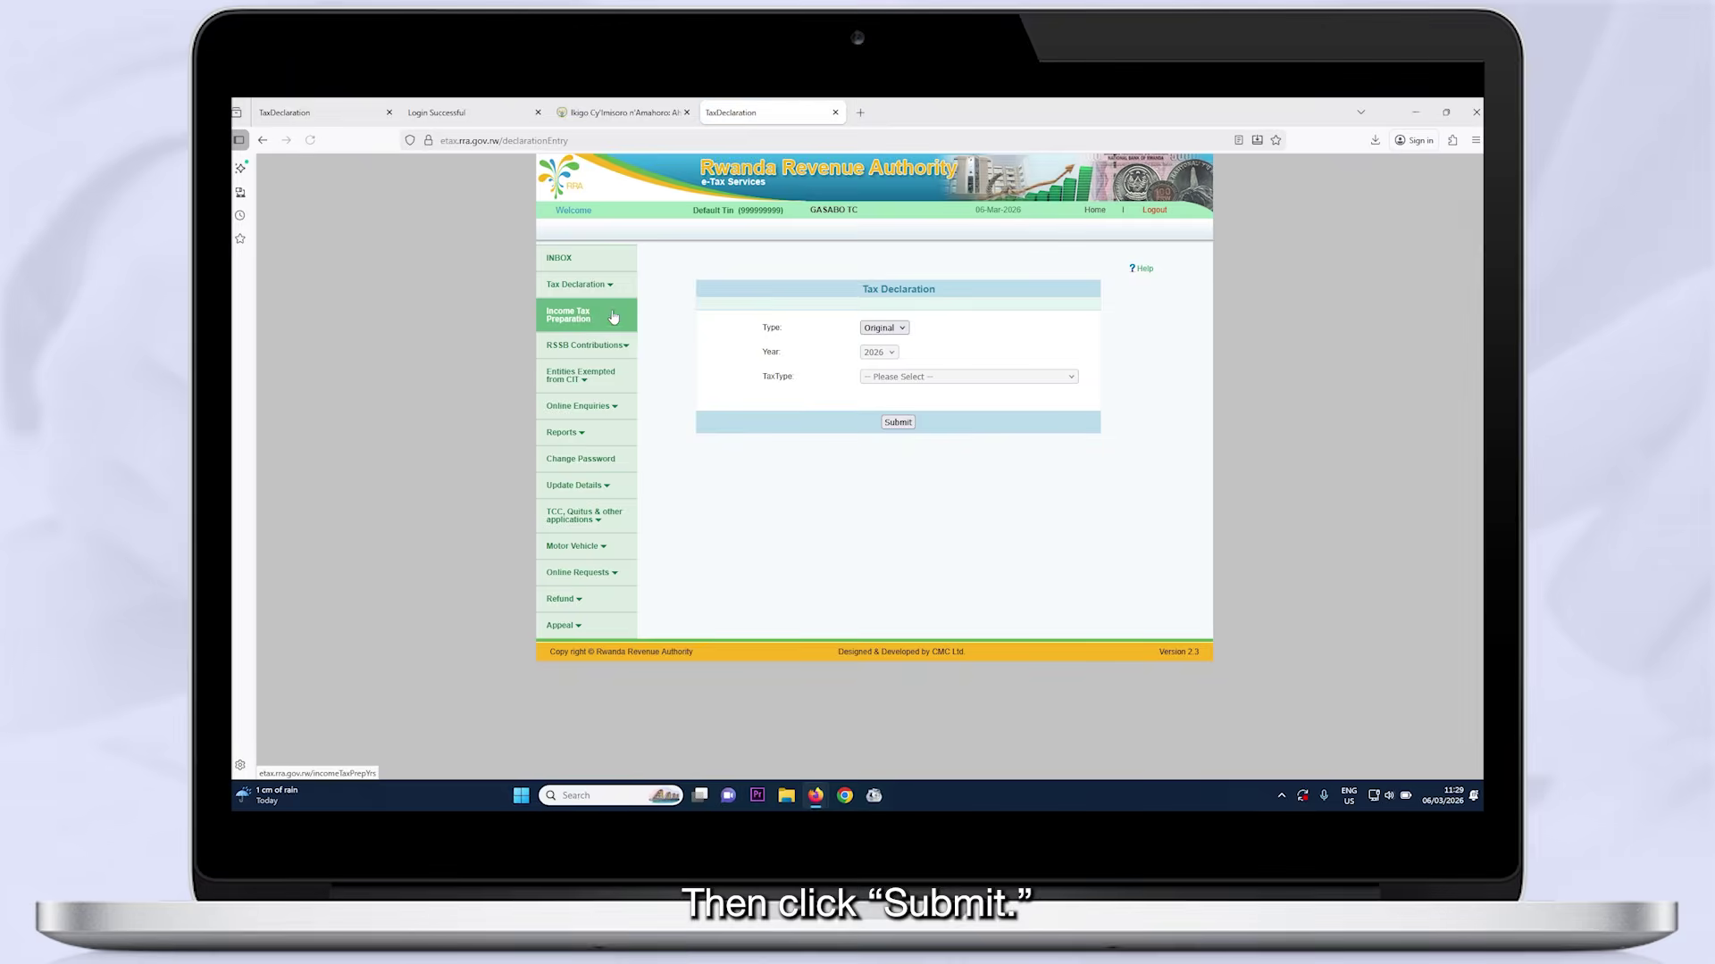
left_click(891, 426)
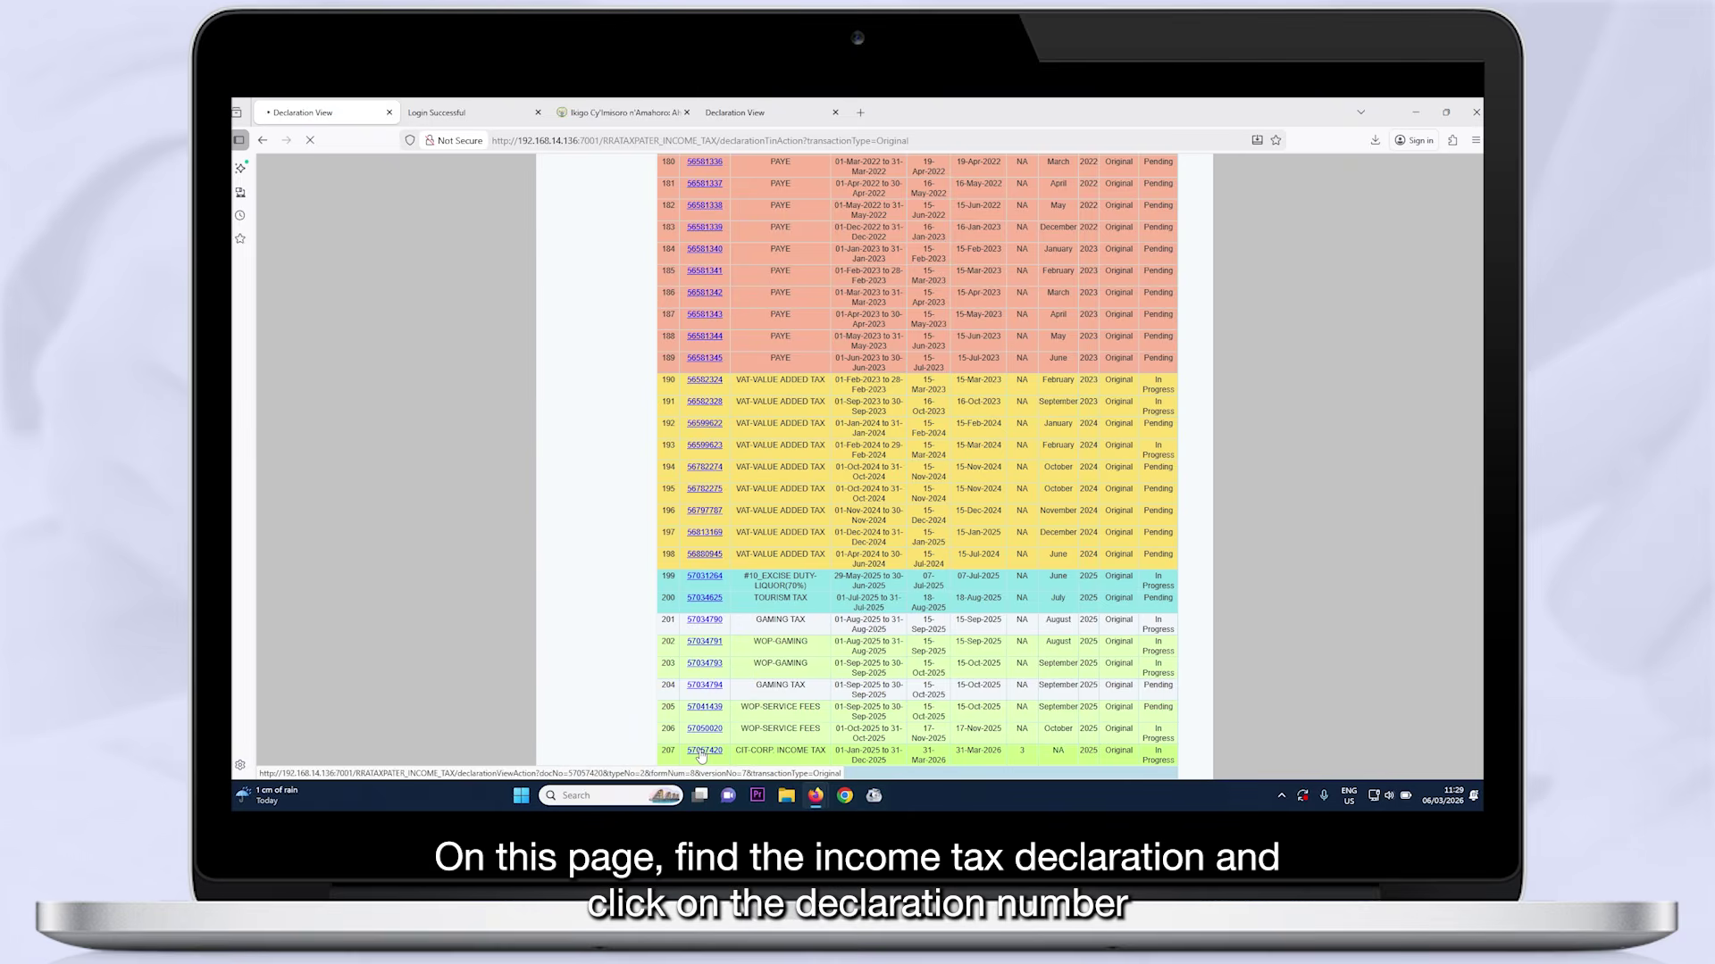
left_click(702, 752)
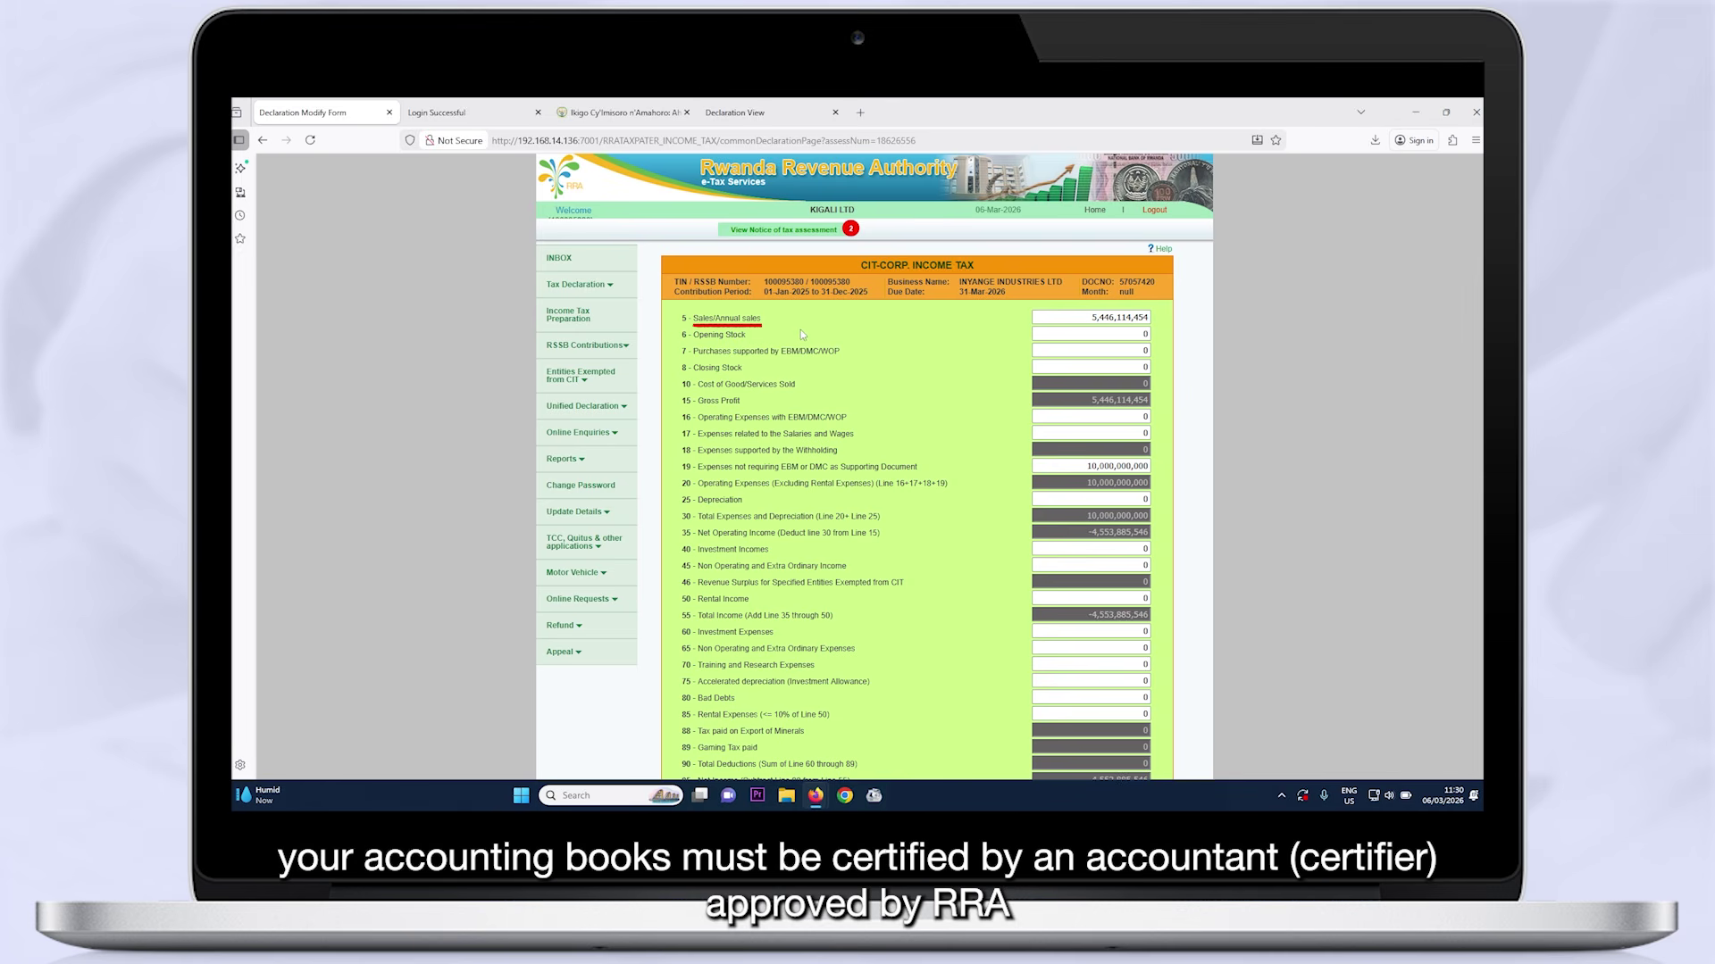
scroll(948, 356, "down", 2)
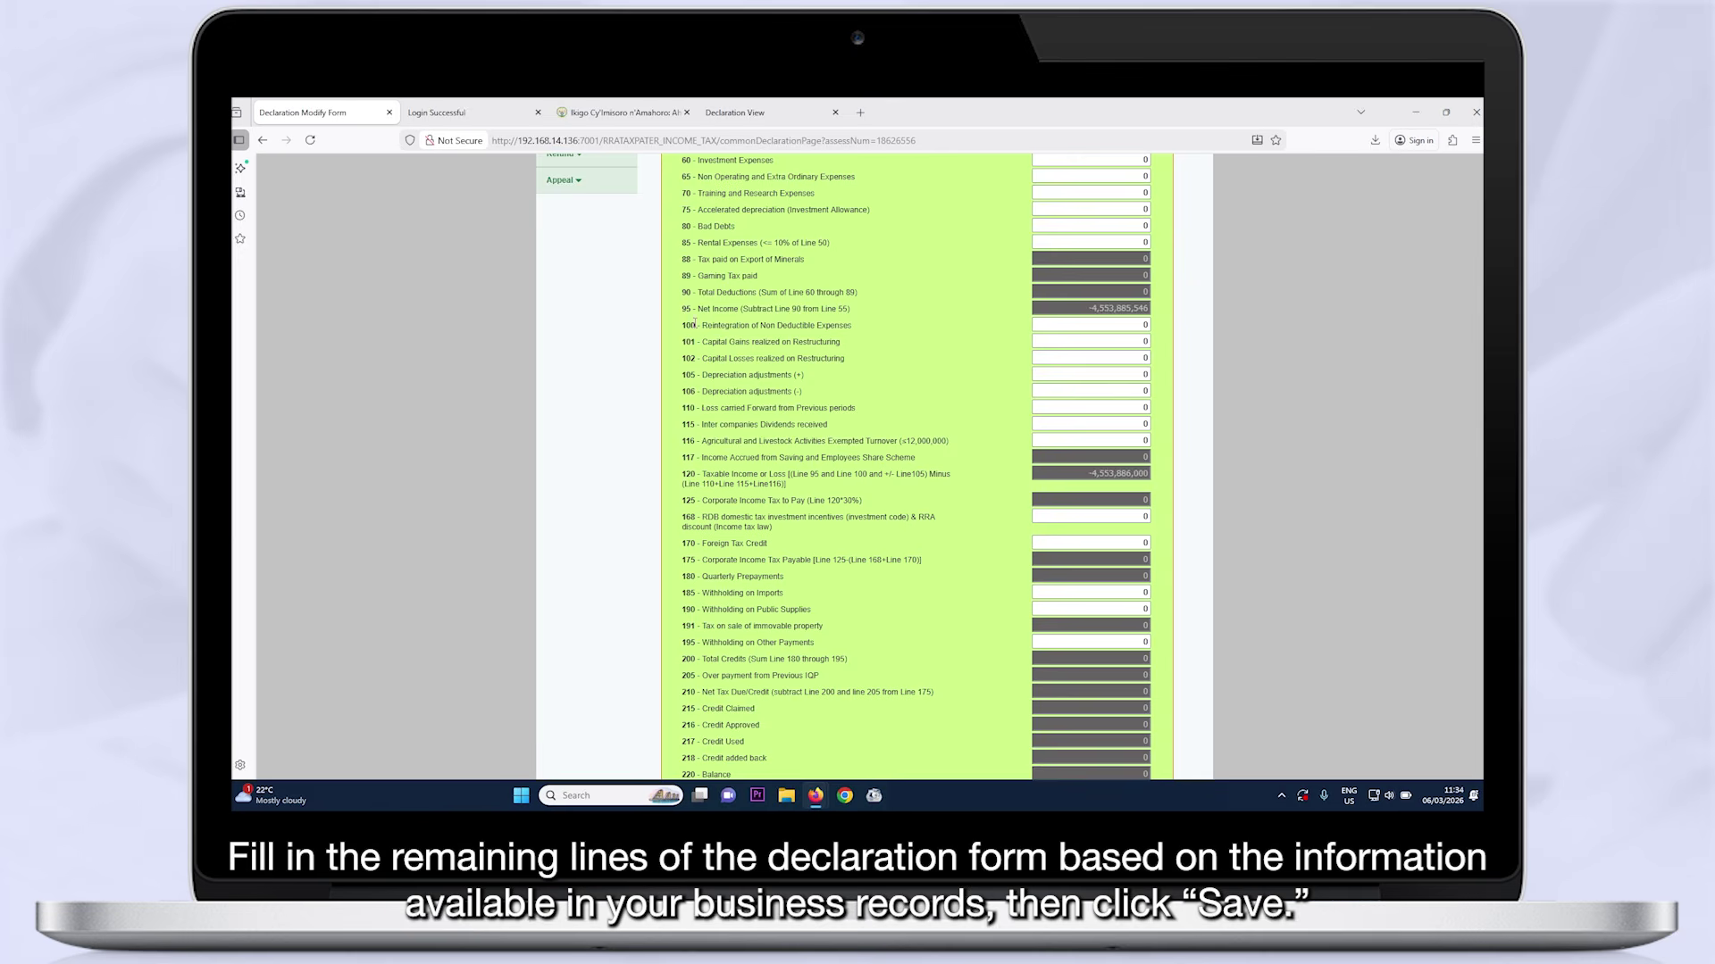
scroll(694, 323, "down", 2)
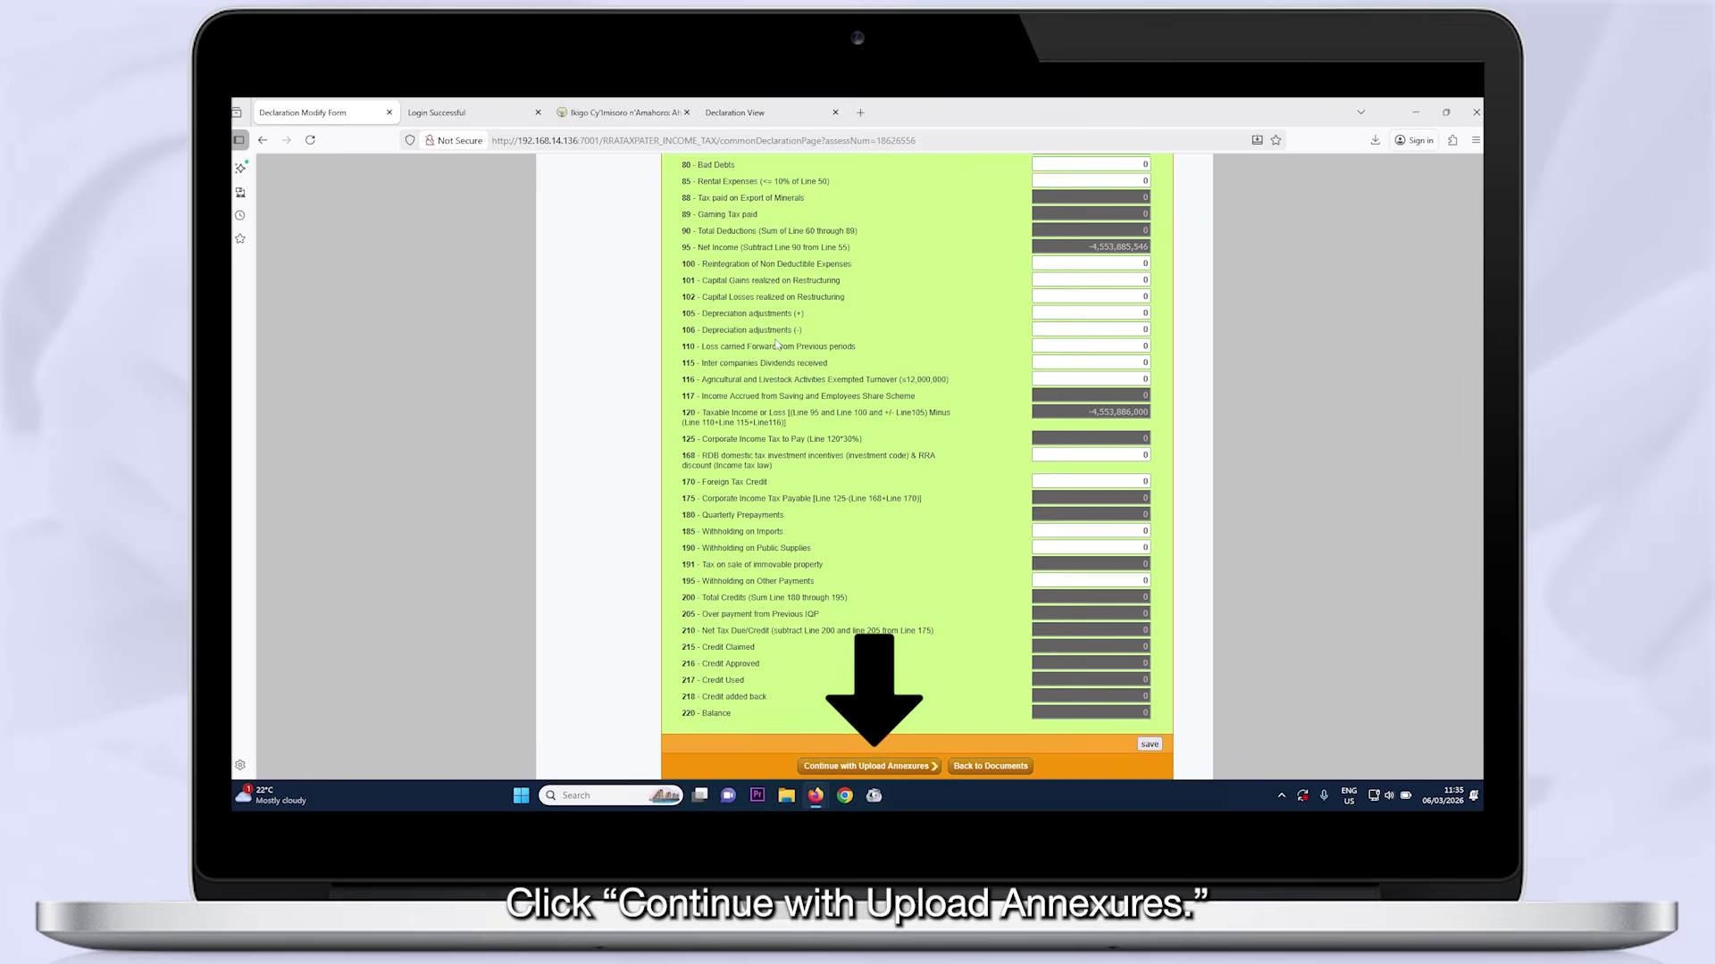
Upload BalanceSheet_CIT_Ver_7.txt from C:\RRA as the Balance sheet annexure
left_click(866, 766)
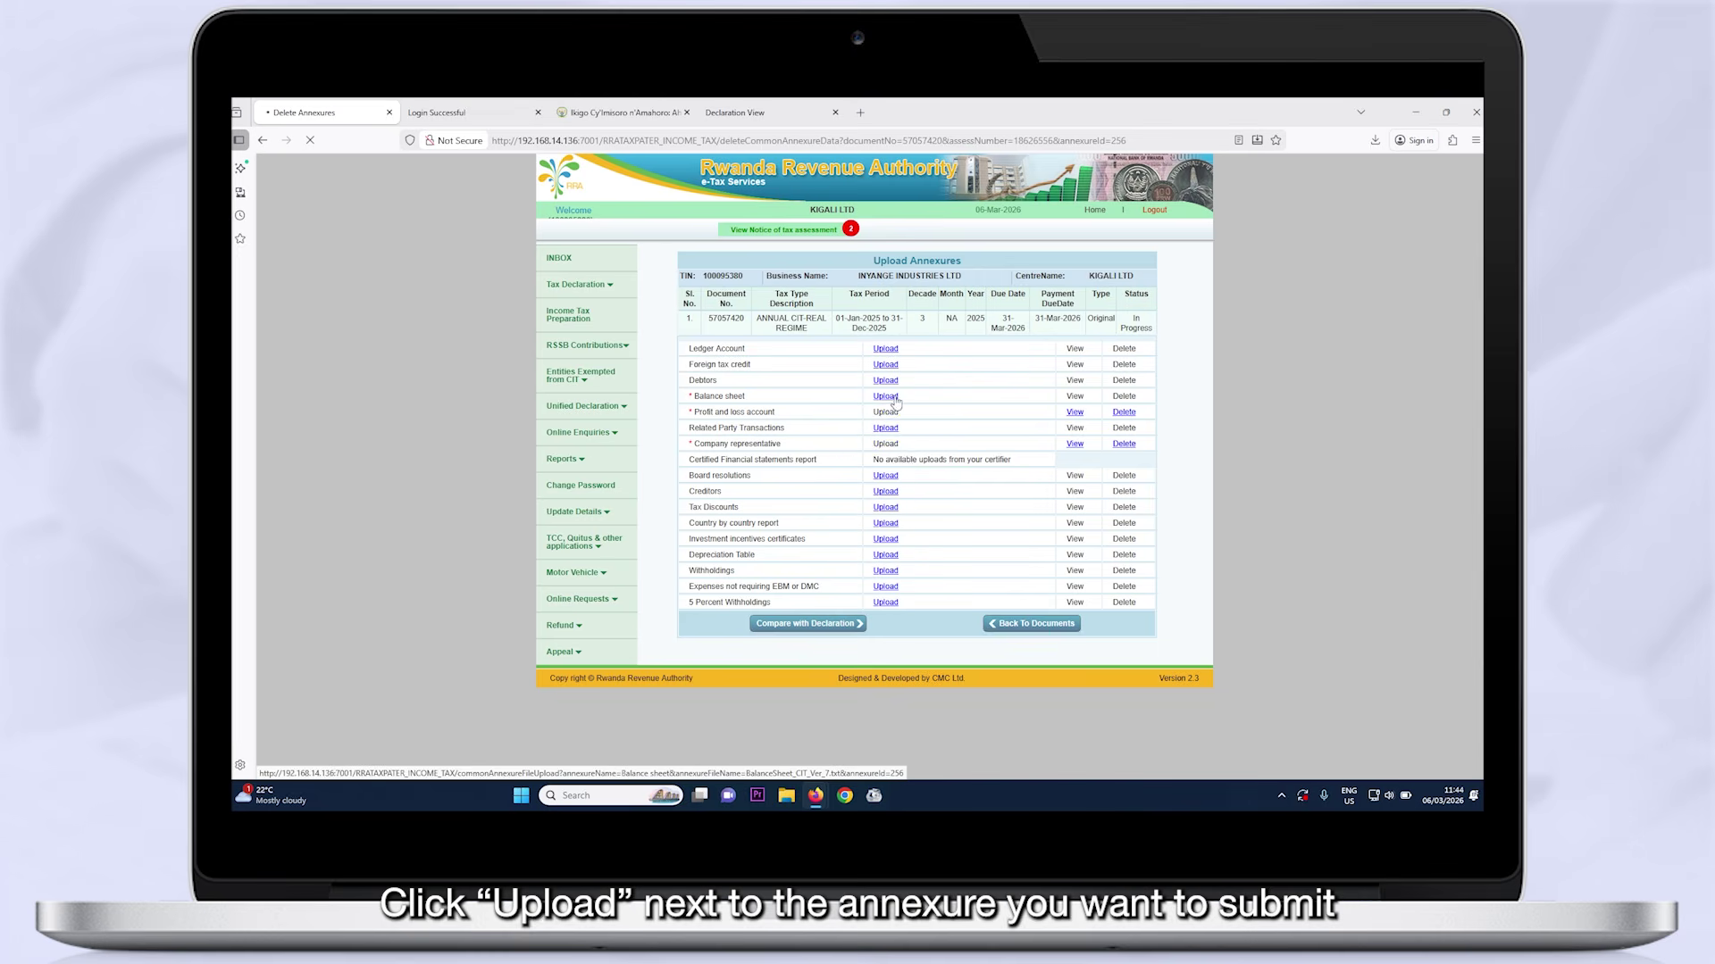
left_click(887, 398)
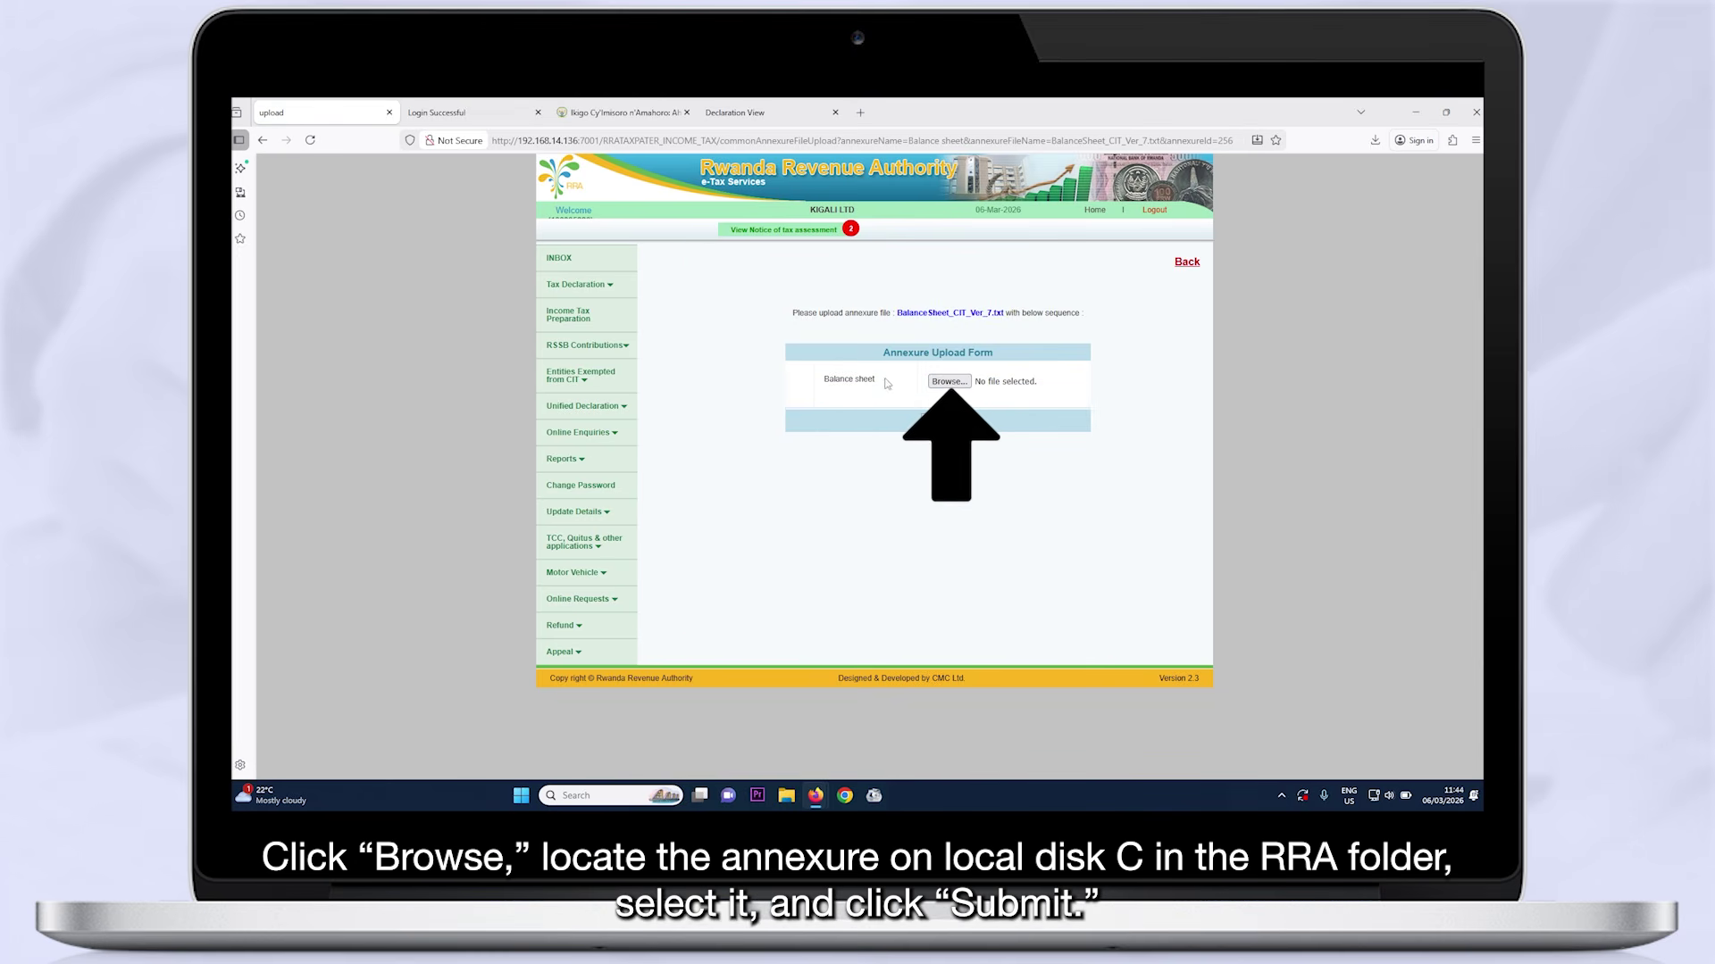
left_click(948, 381)
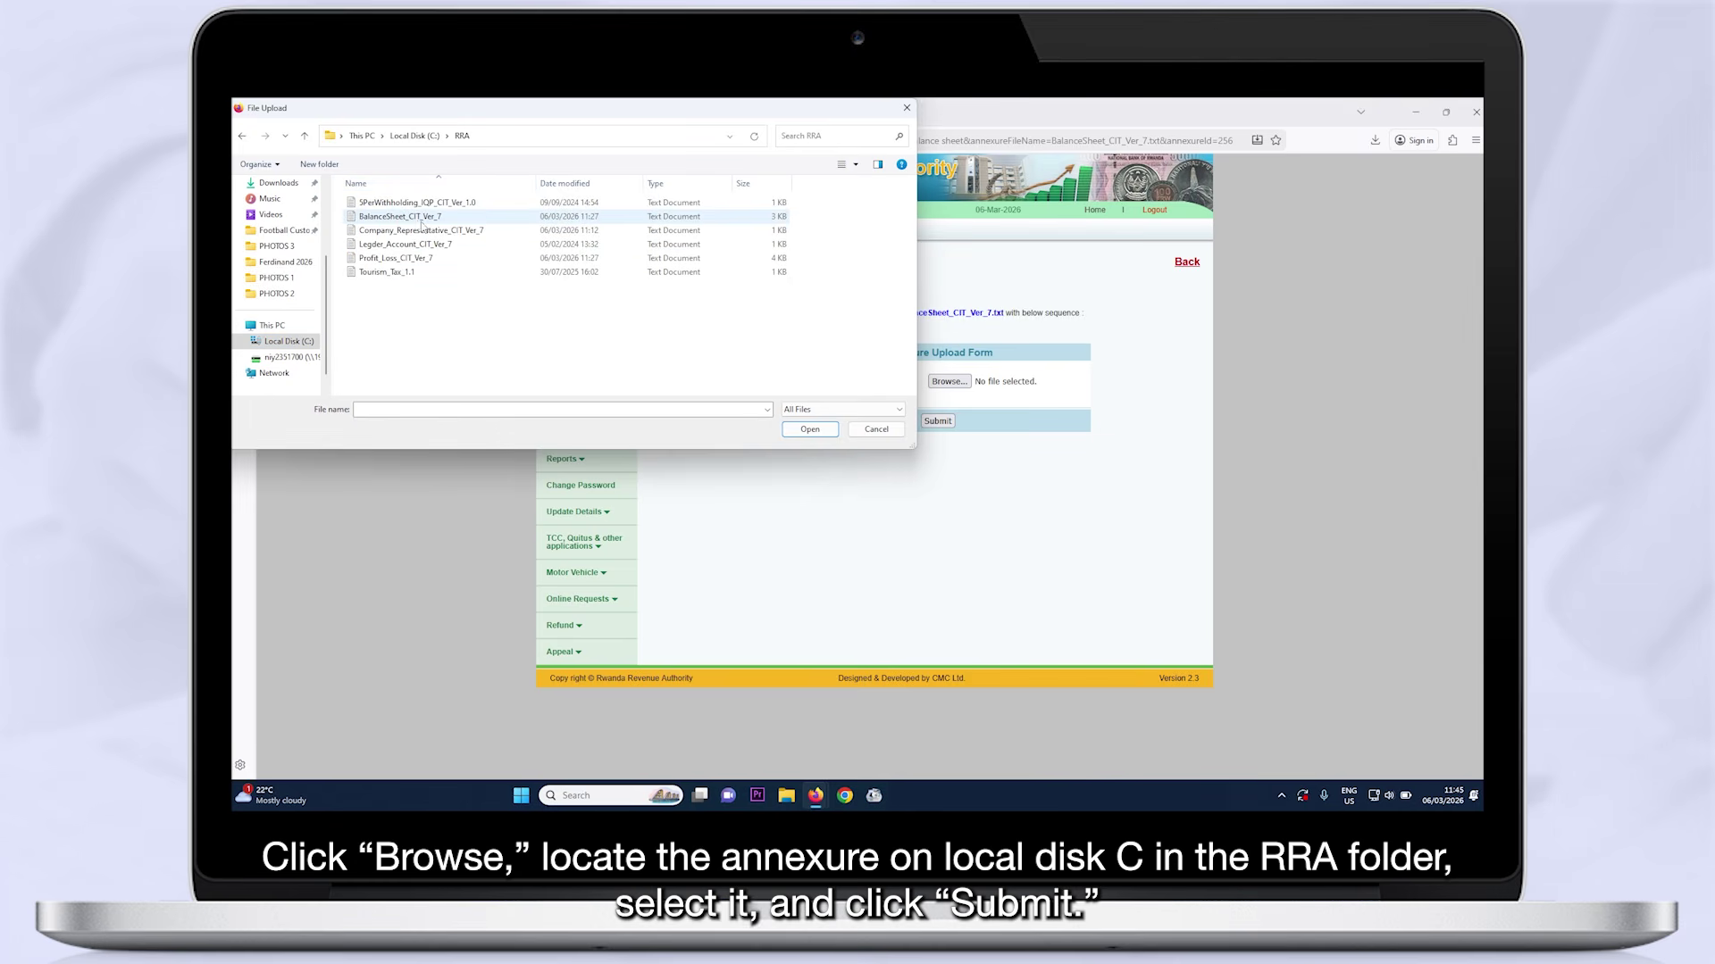
double_click(427, 218)
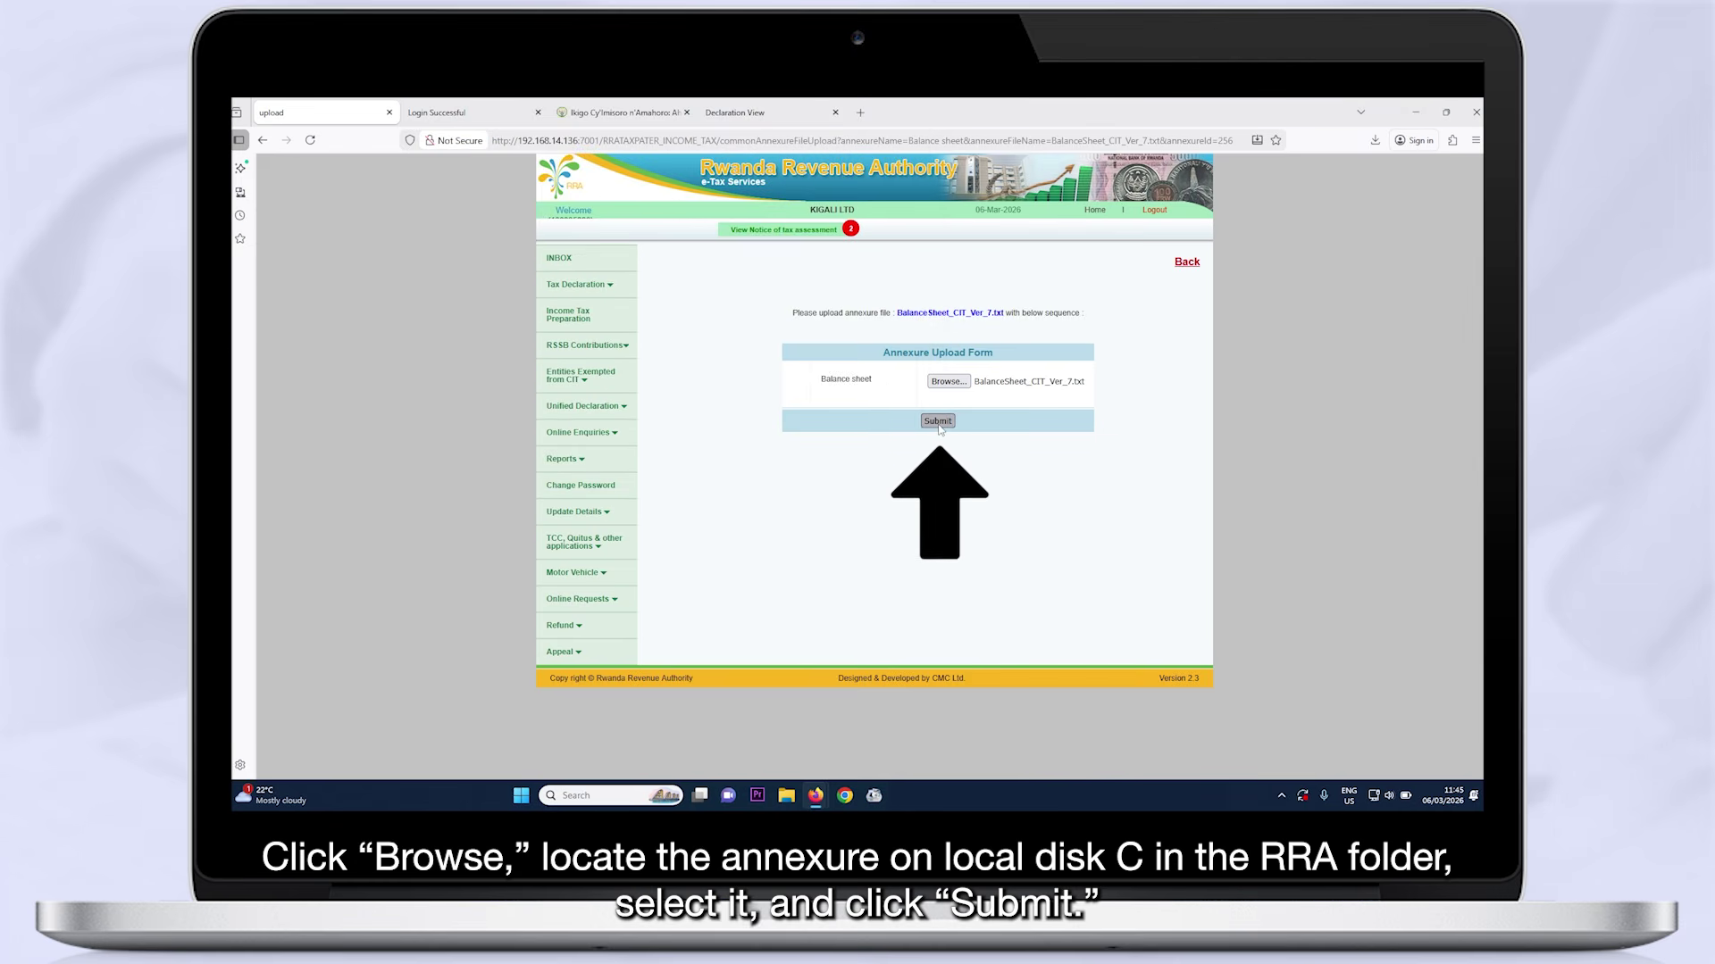
left_click(937, 421)
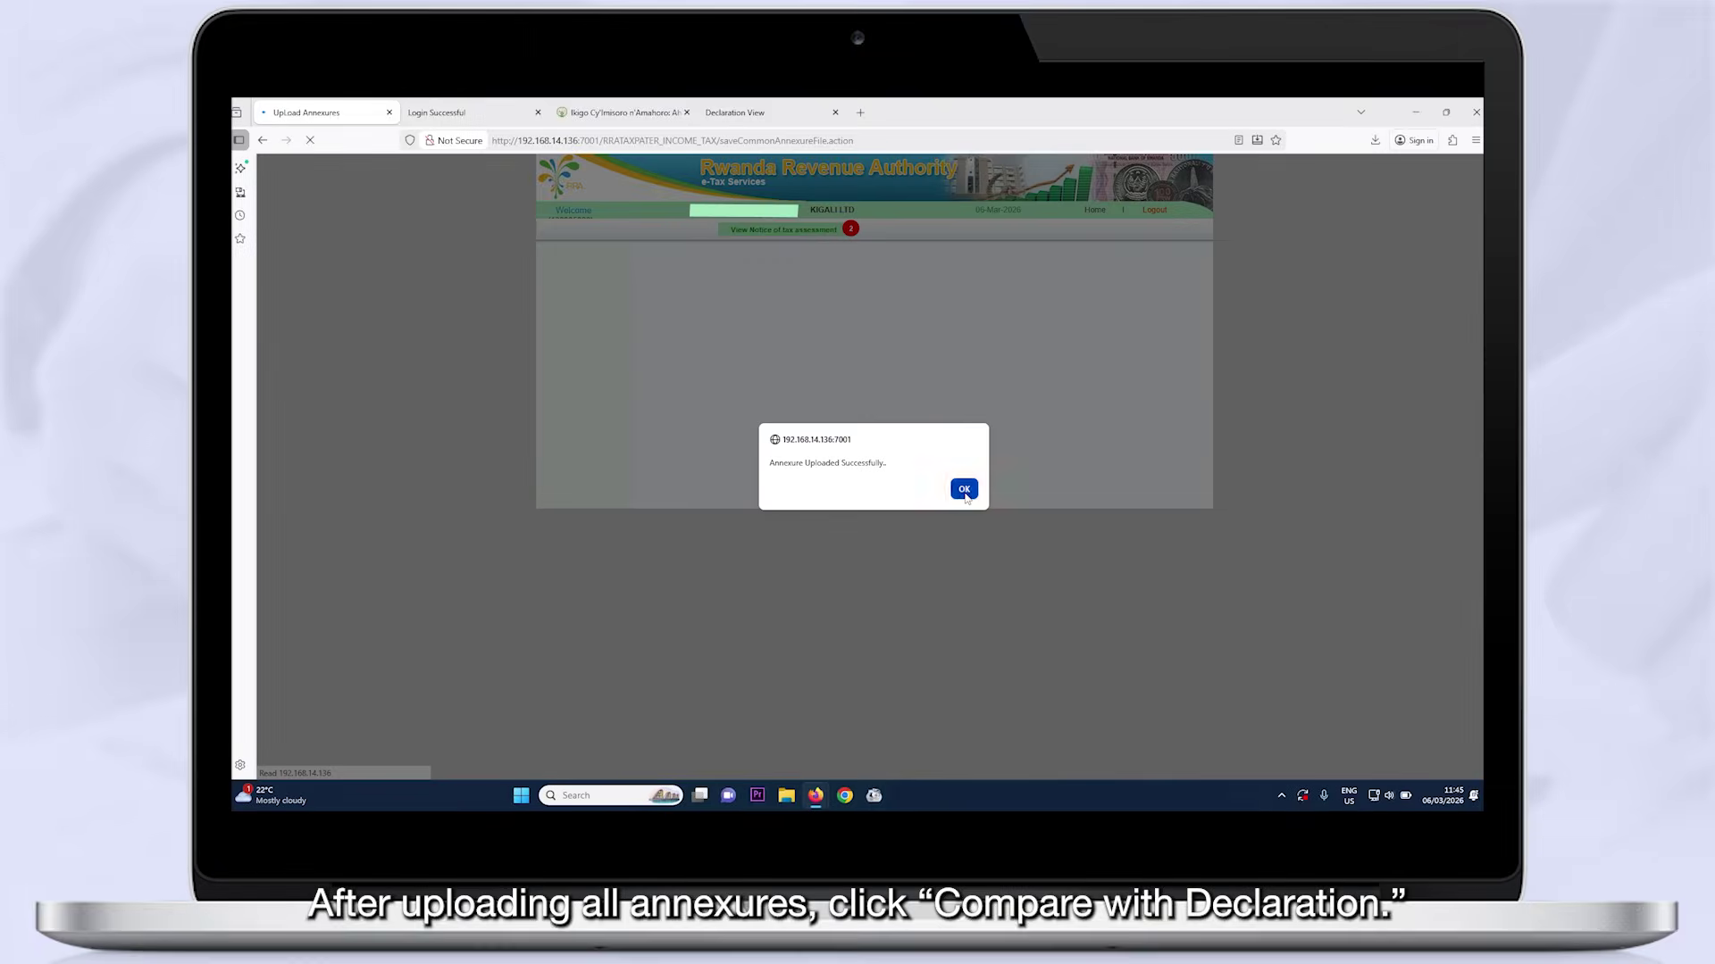
left_click(964, 489)
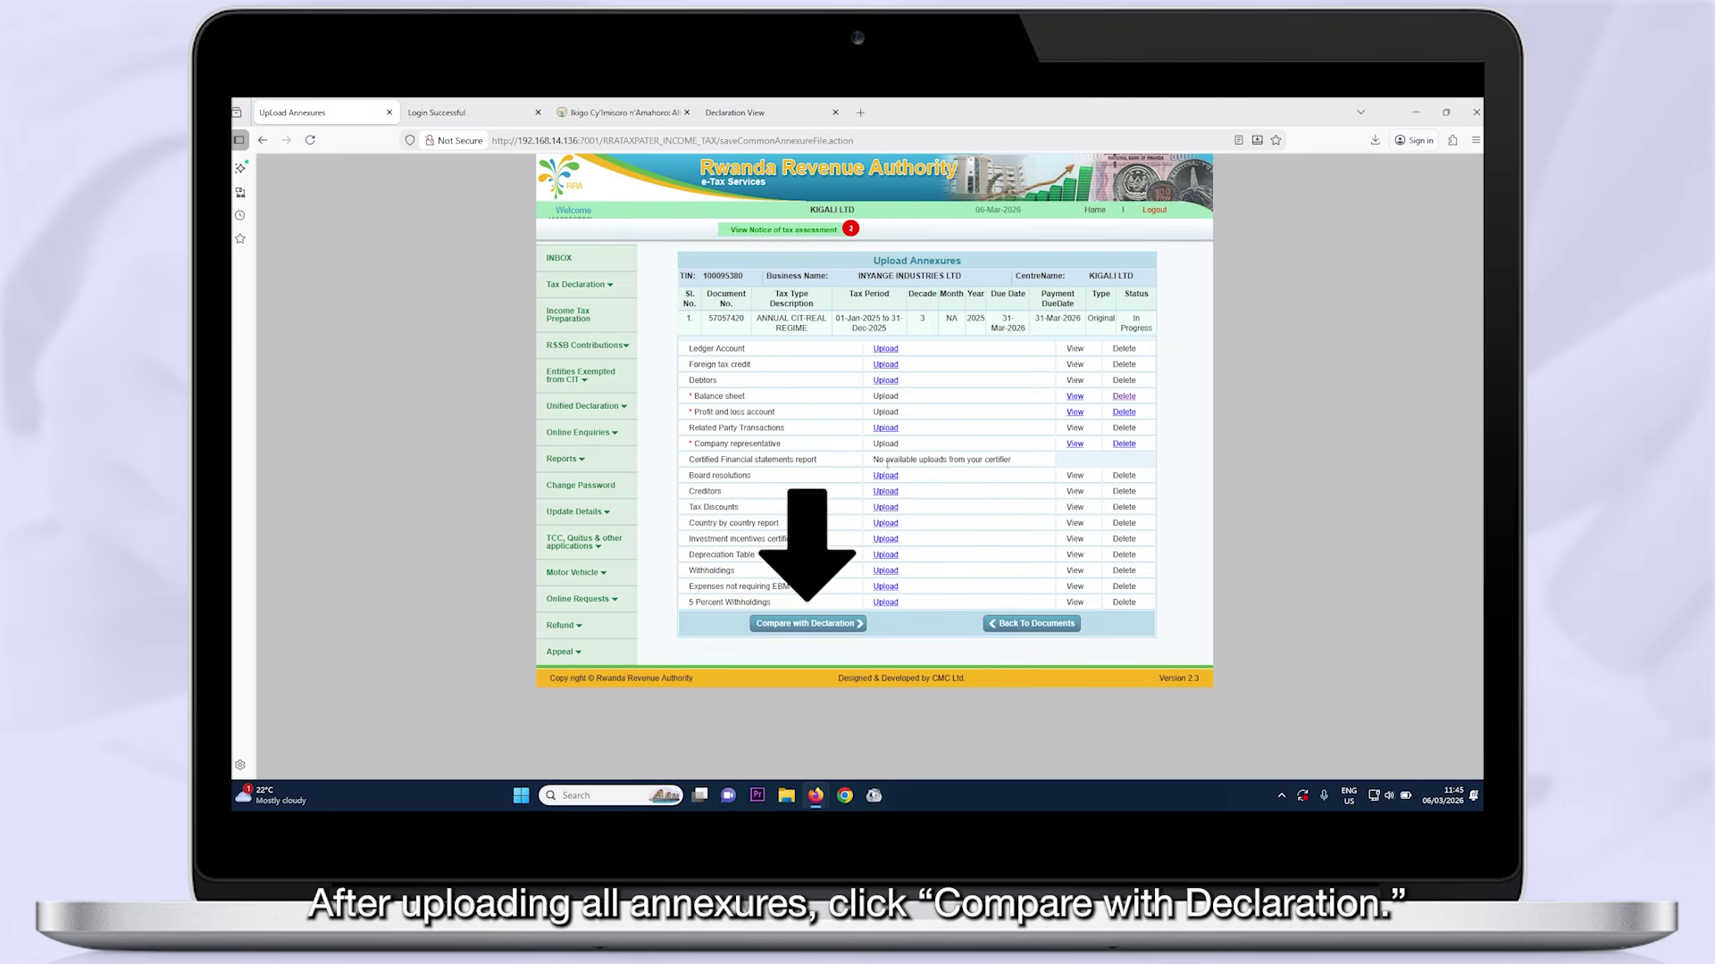
Compare with the declaration, choose Business owner as filer type, accept the certification and submit
left_click(785, 624)
scroll(776, 602, "down", 1)
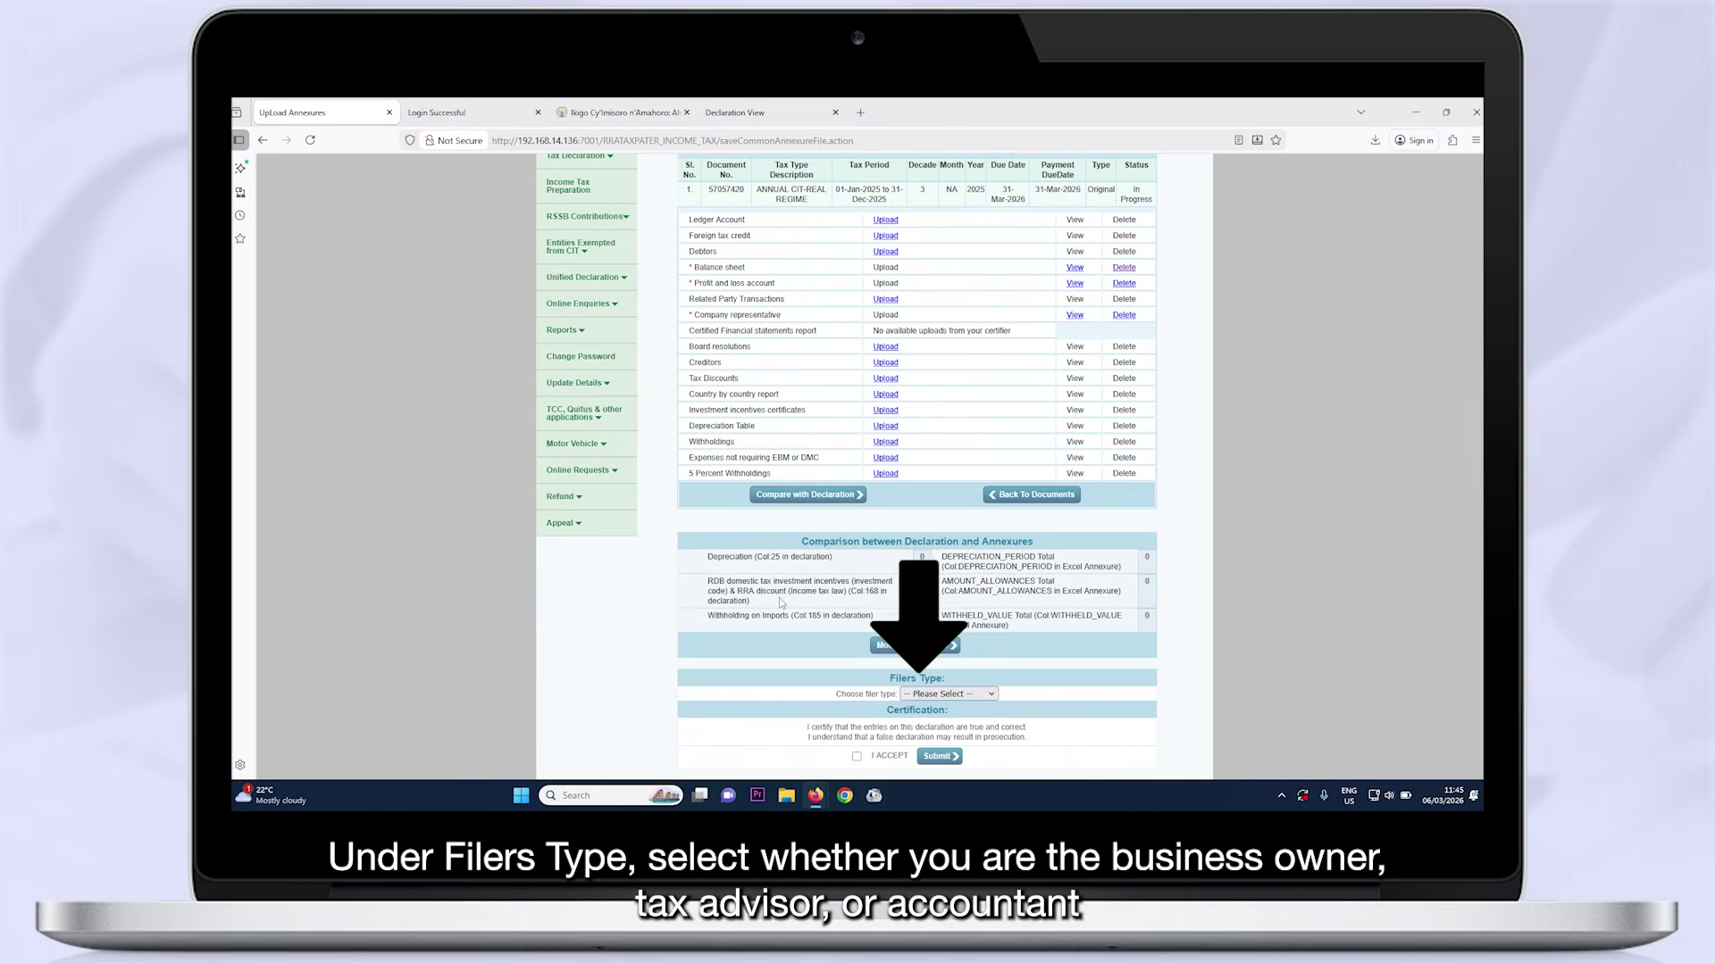
left_click(991, 696)
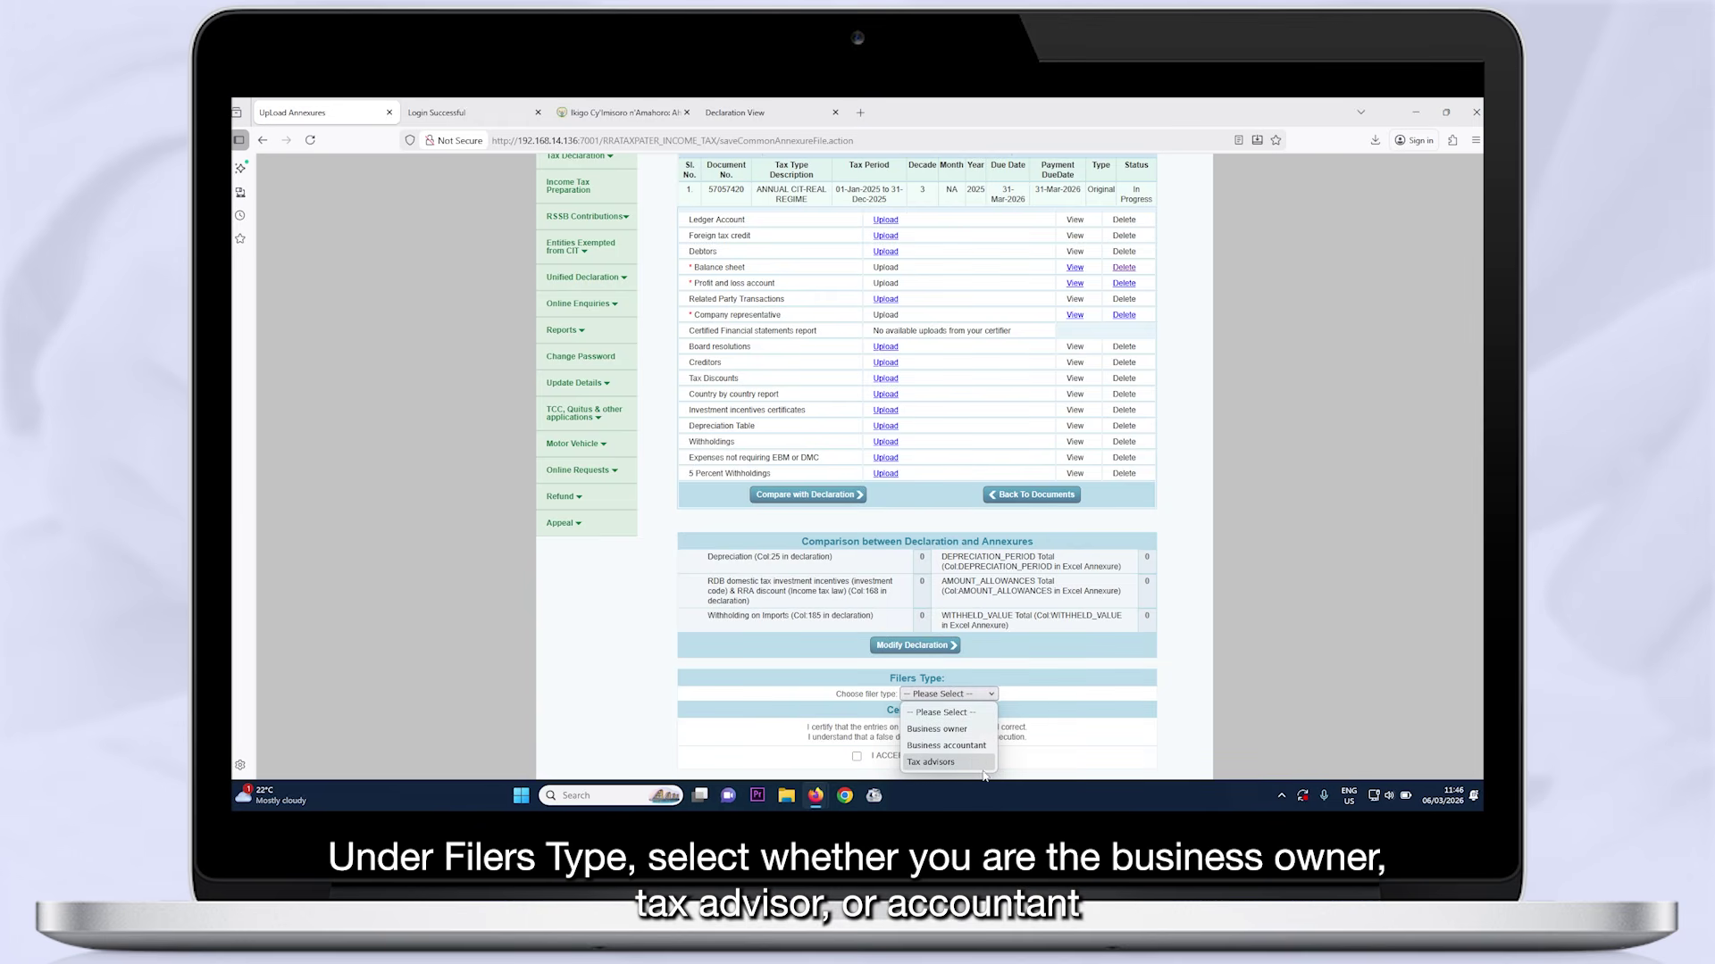
left_click(936, 729)
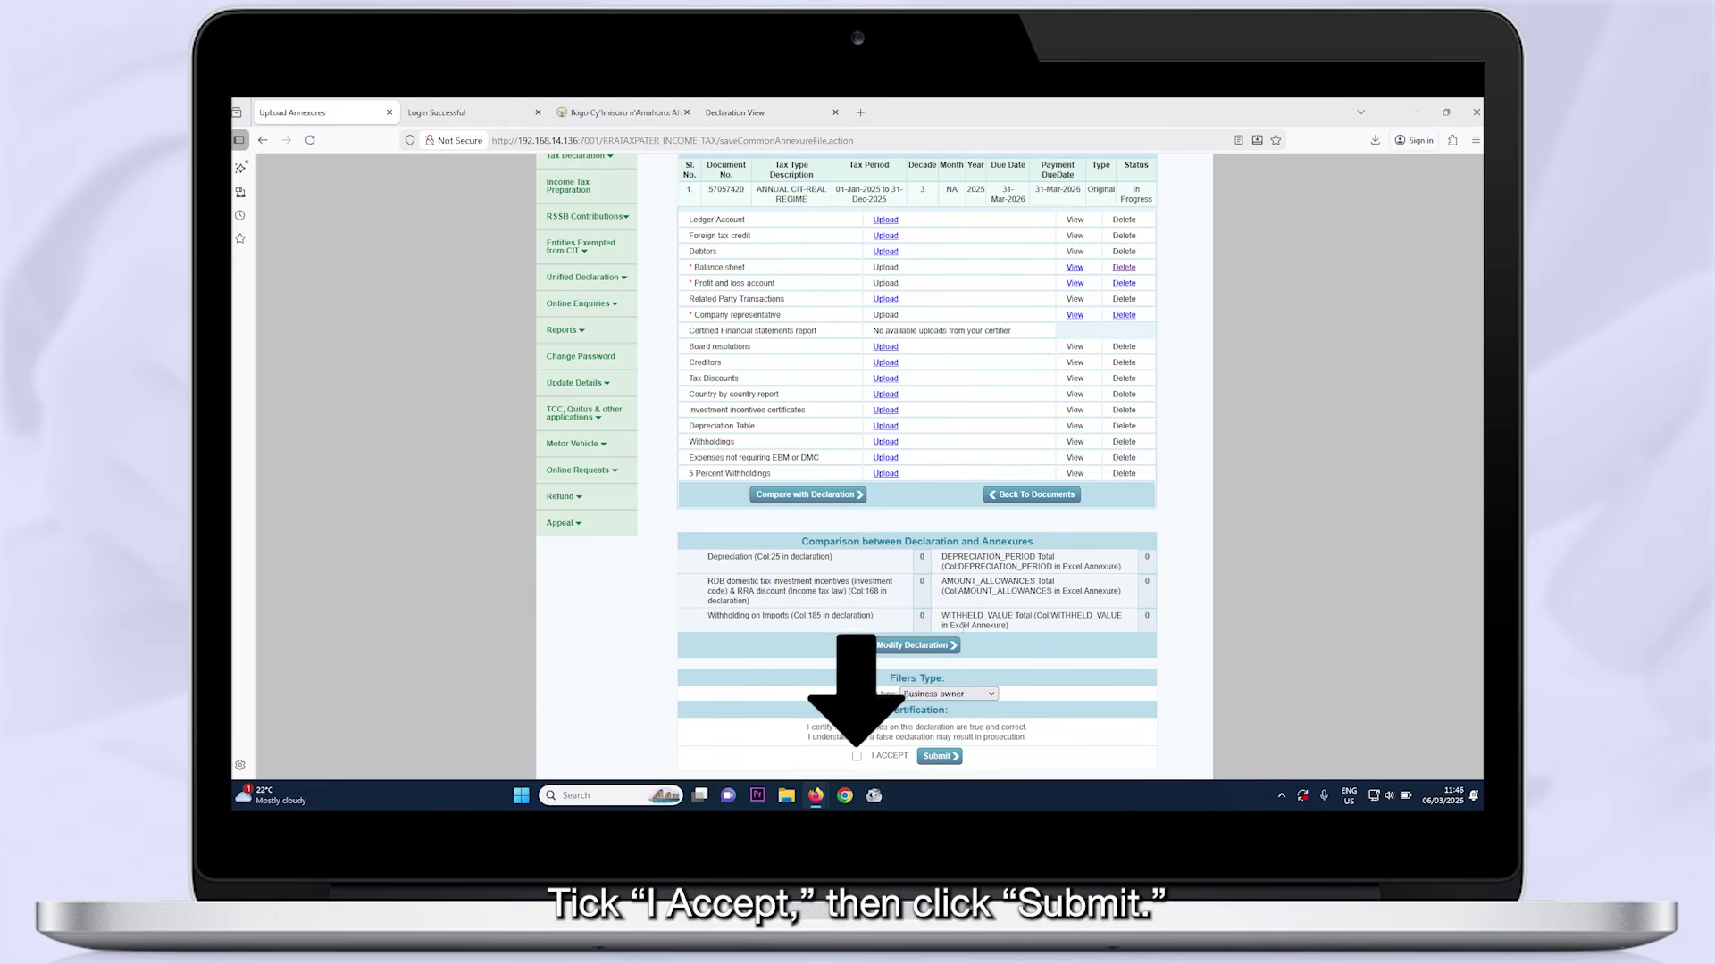
left_click(937, 756)
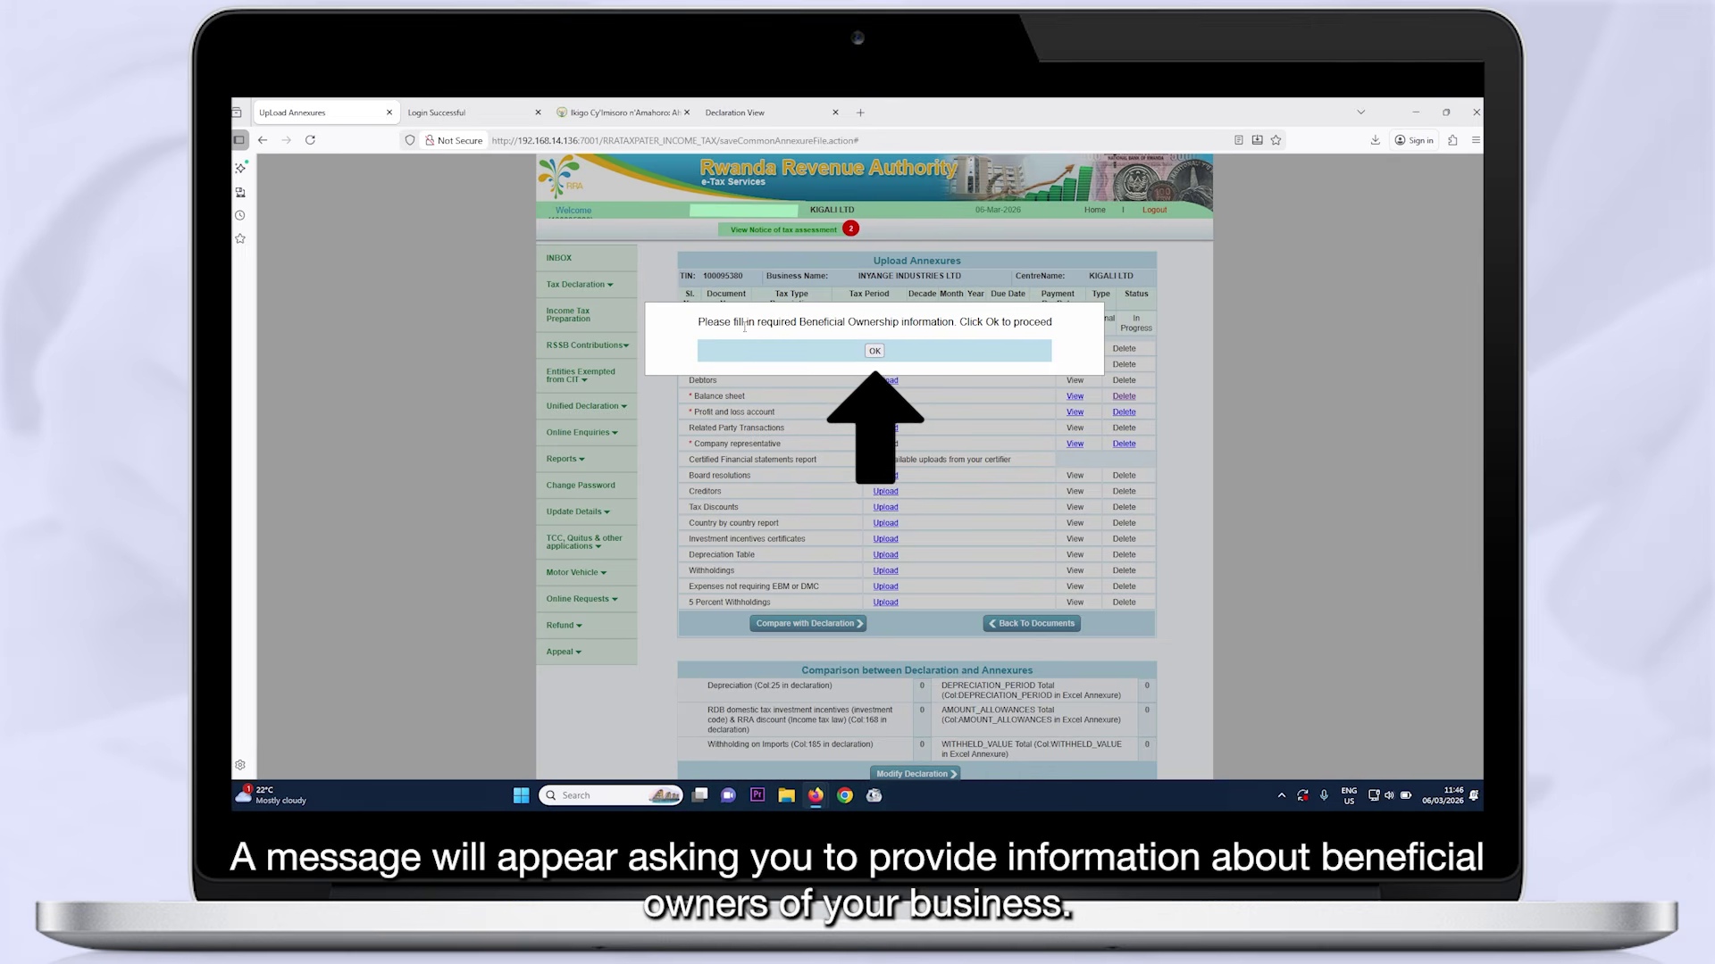
Add a beneficial owner with the owner's name and RWANDA as country of residence
left_click(874, 353)
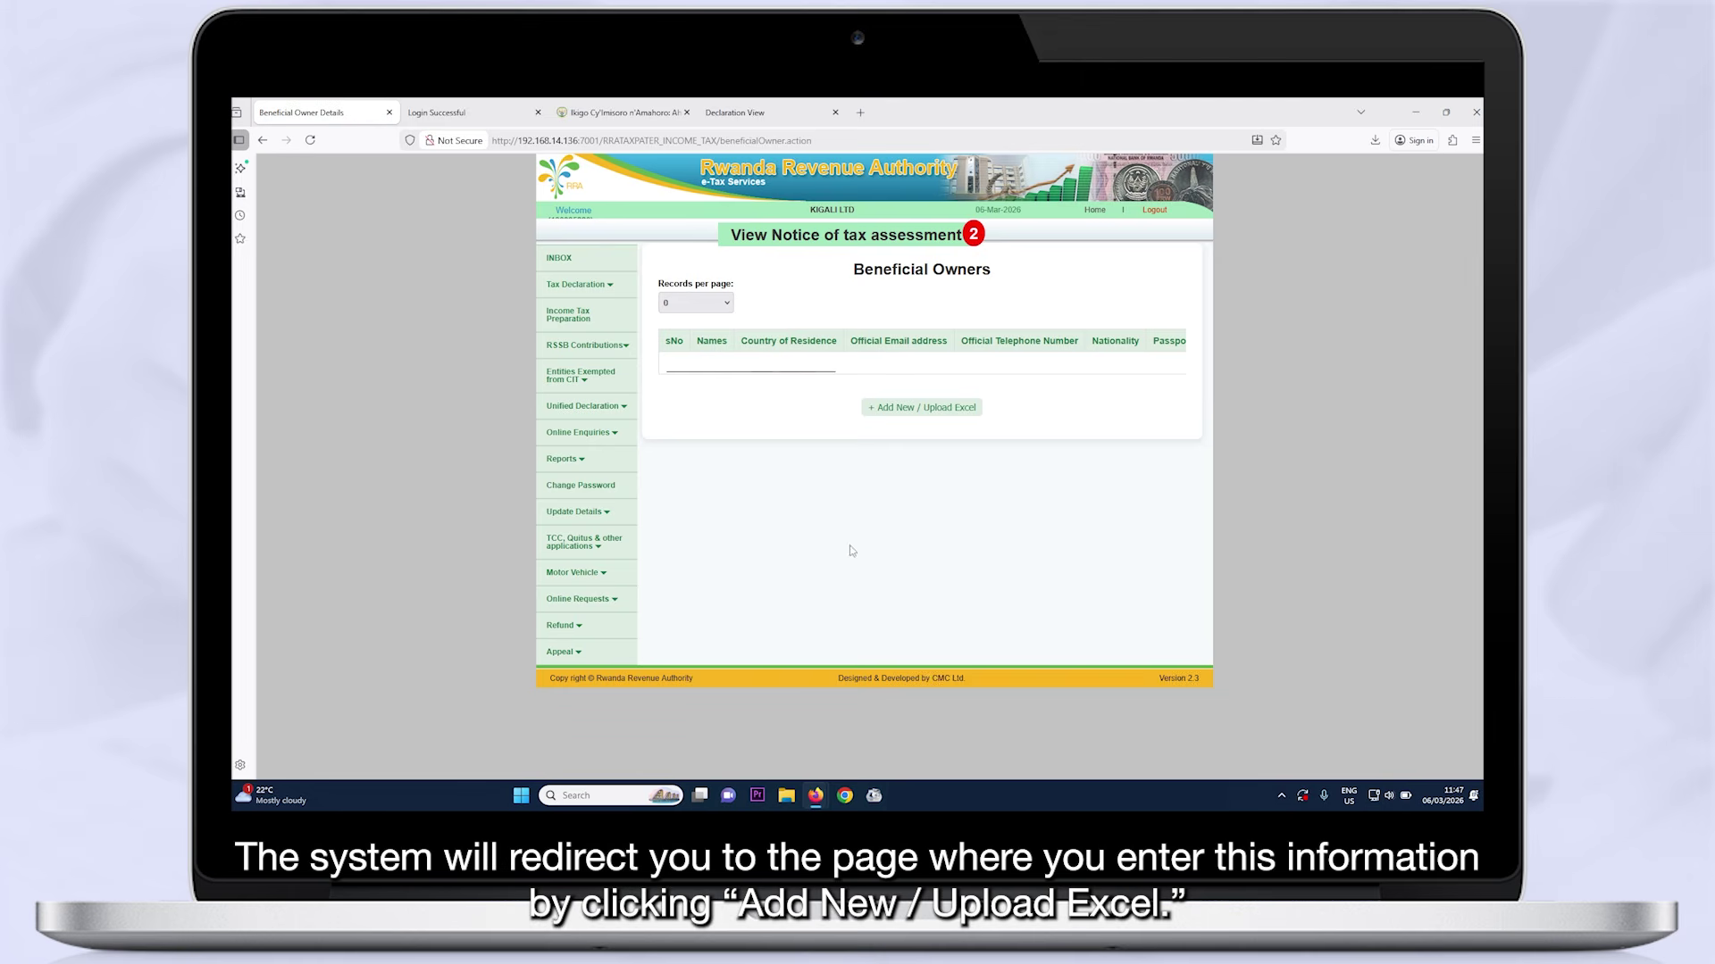
left_click(910, 408)
scroll(815, 326, "down", 3)
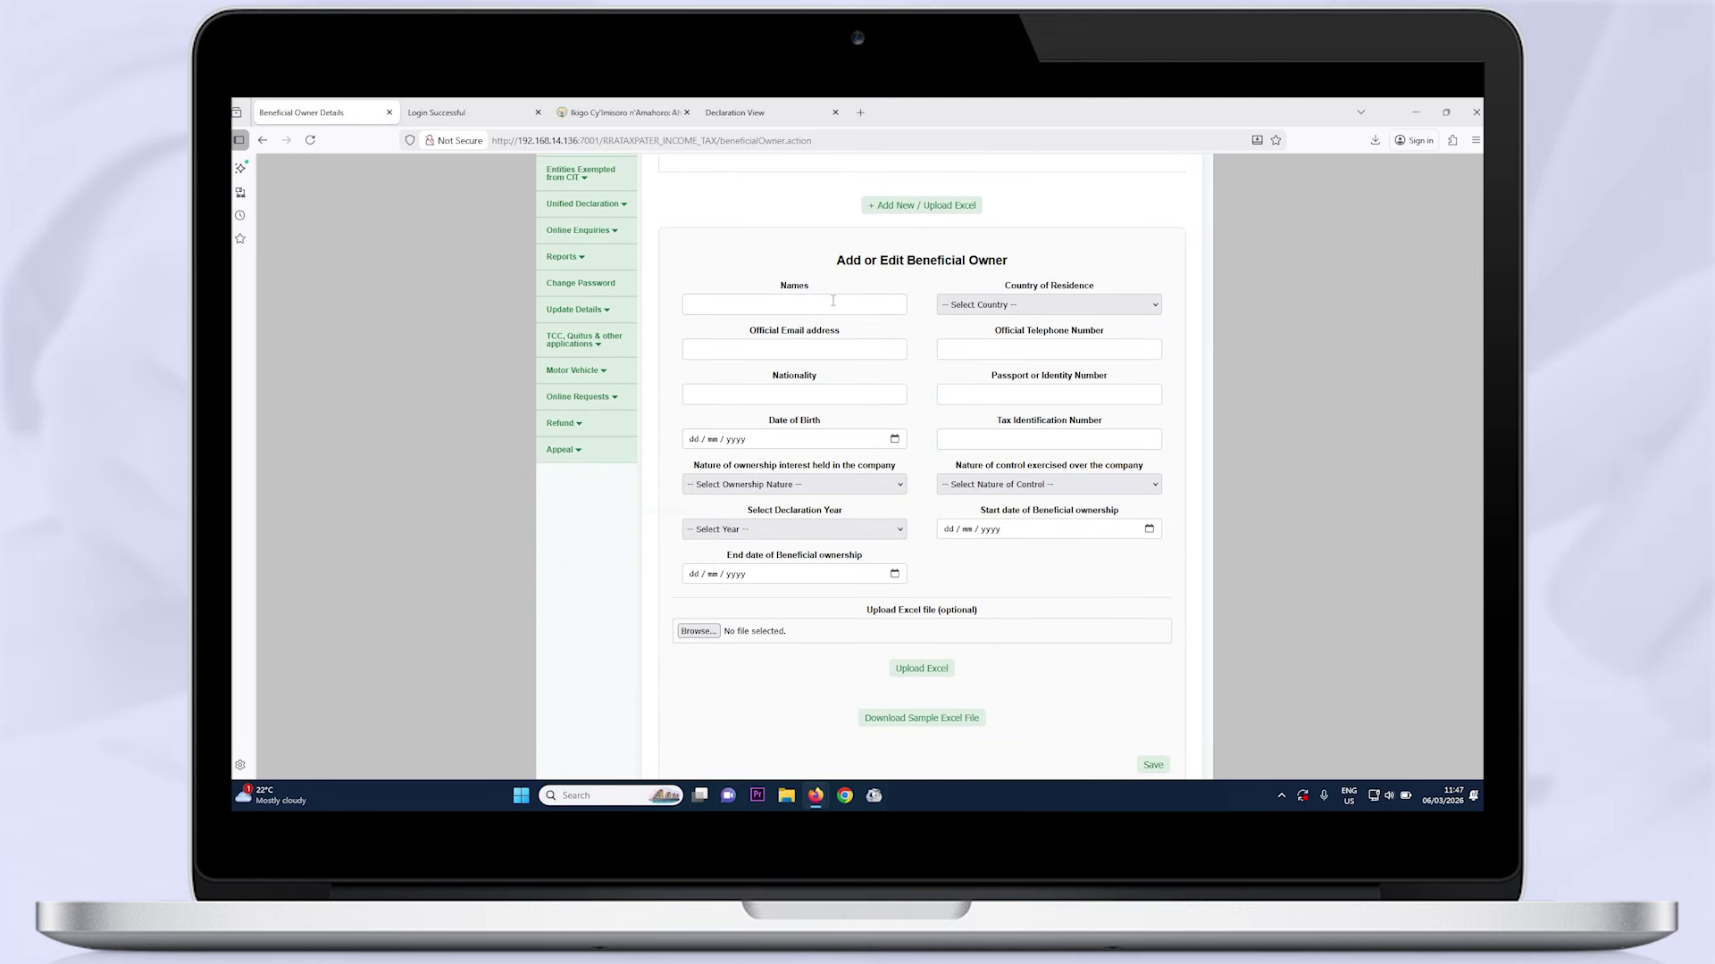
type("JOHN")
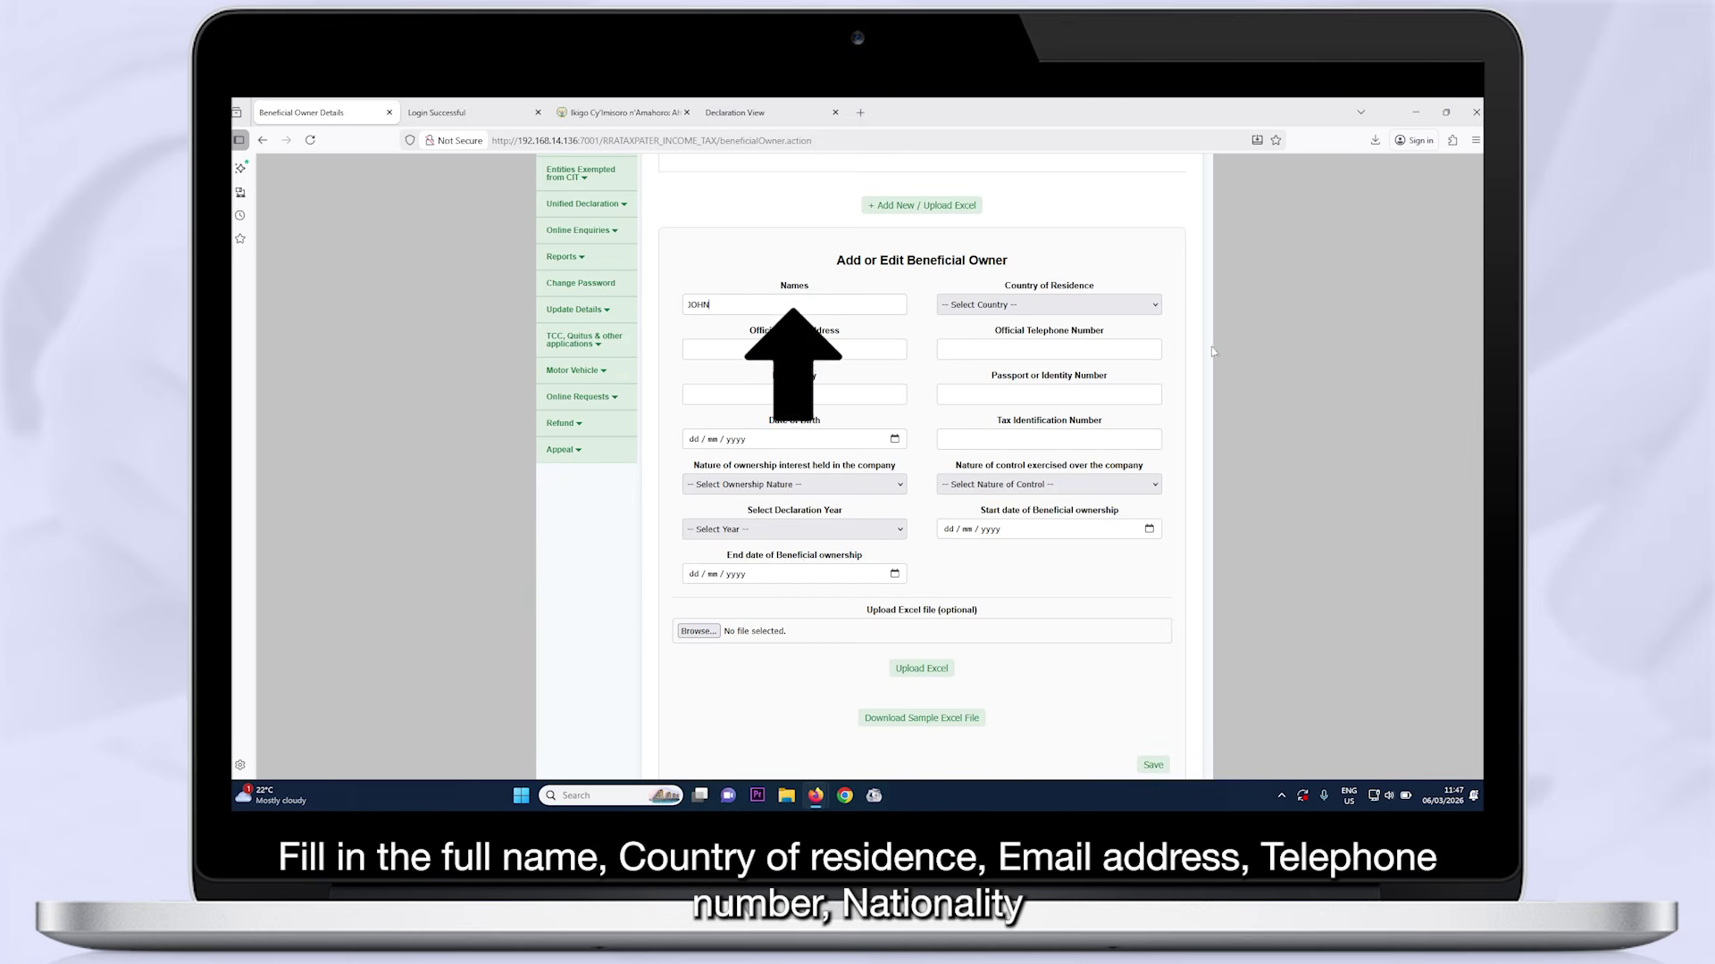
left_click(1098, 305)
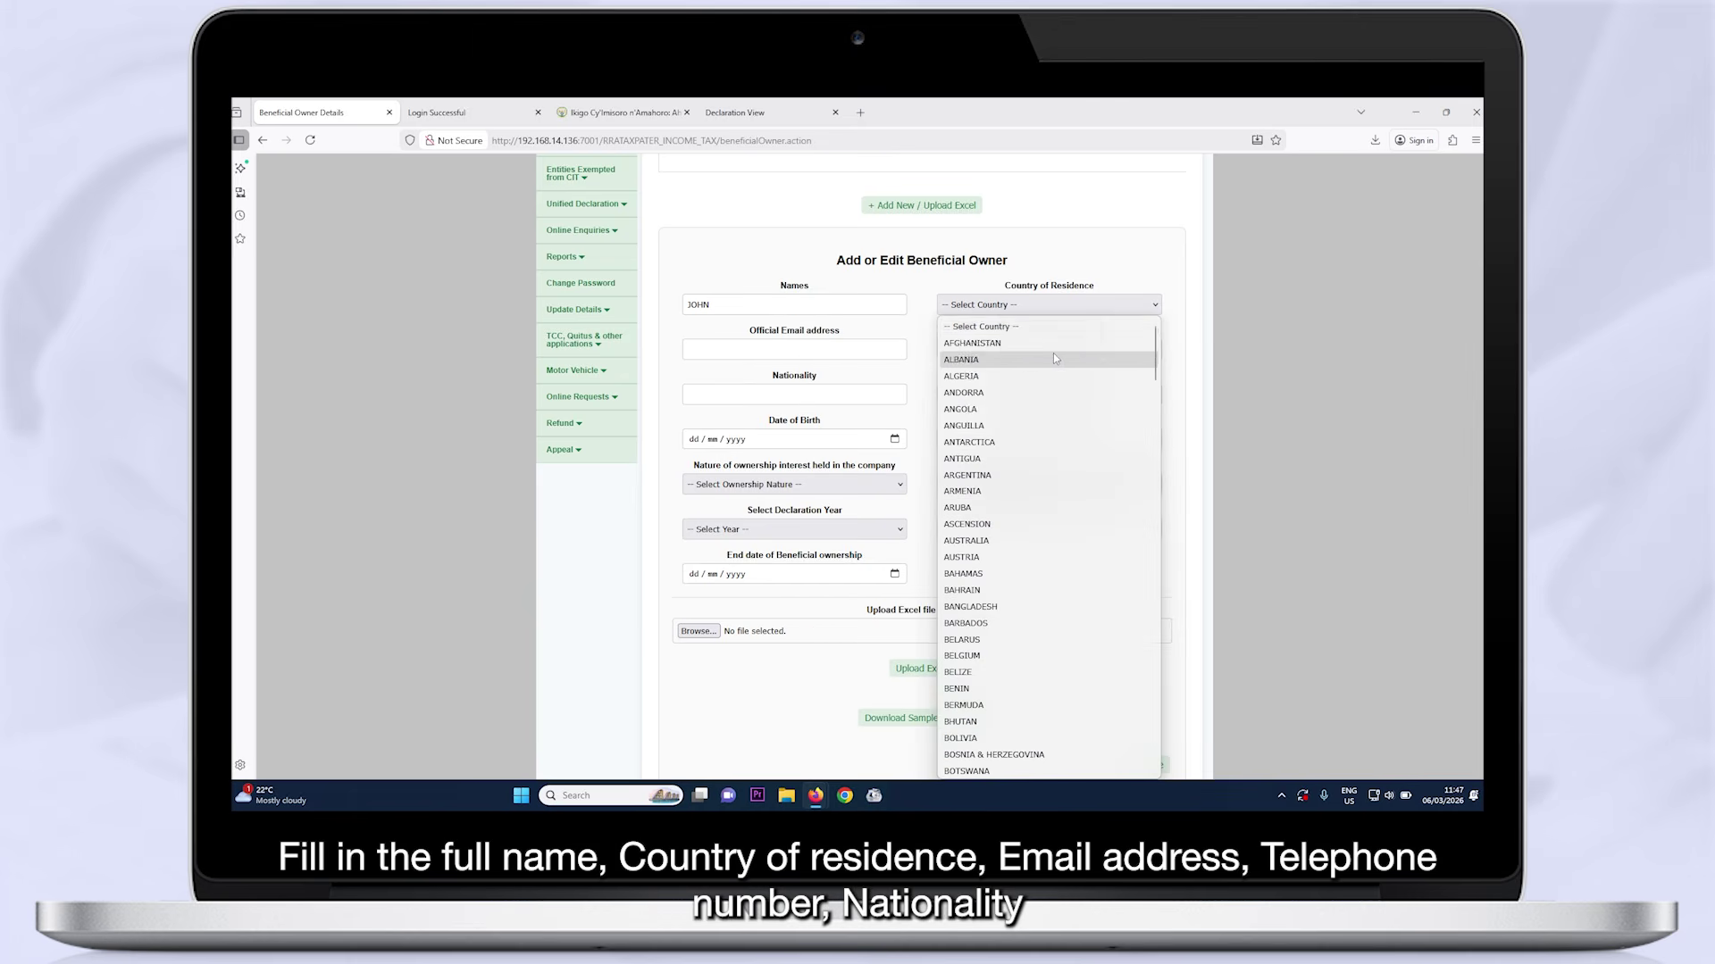
left_click(1053, 351)
Enter the owner's e-mail, phone number, Rwandan nationality, ID number and birth date
left_click(699, 349)
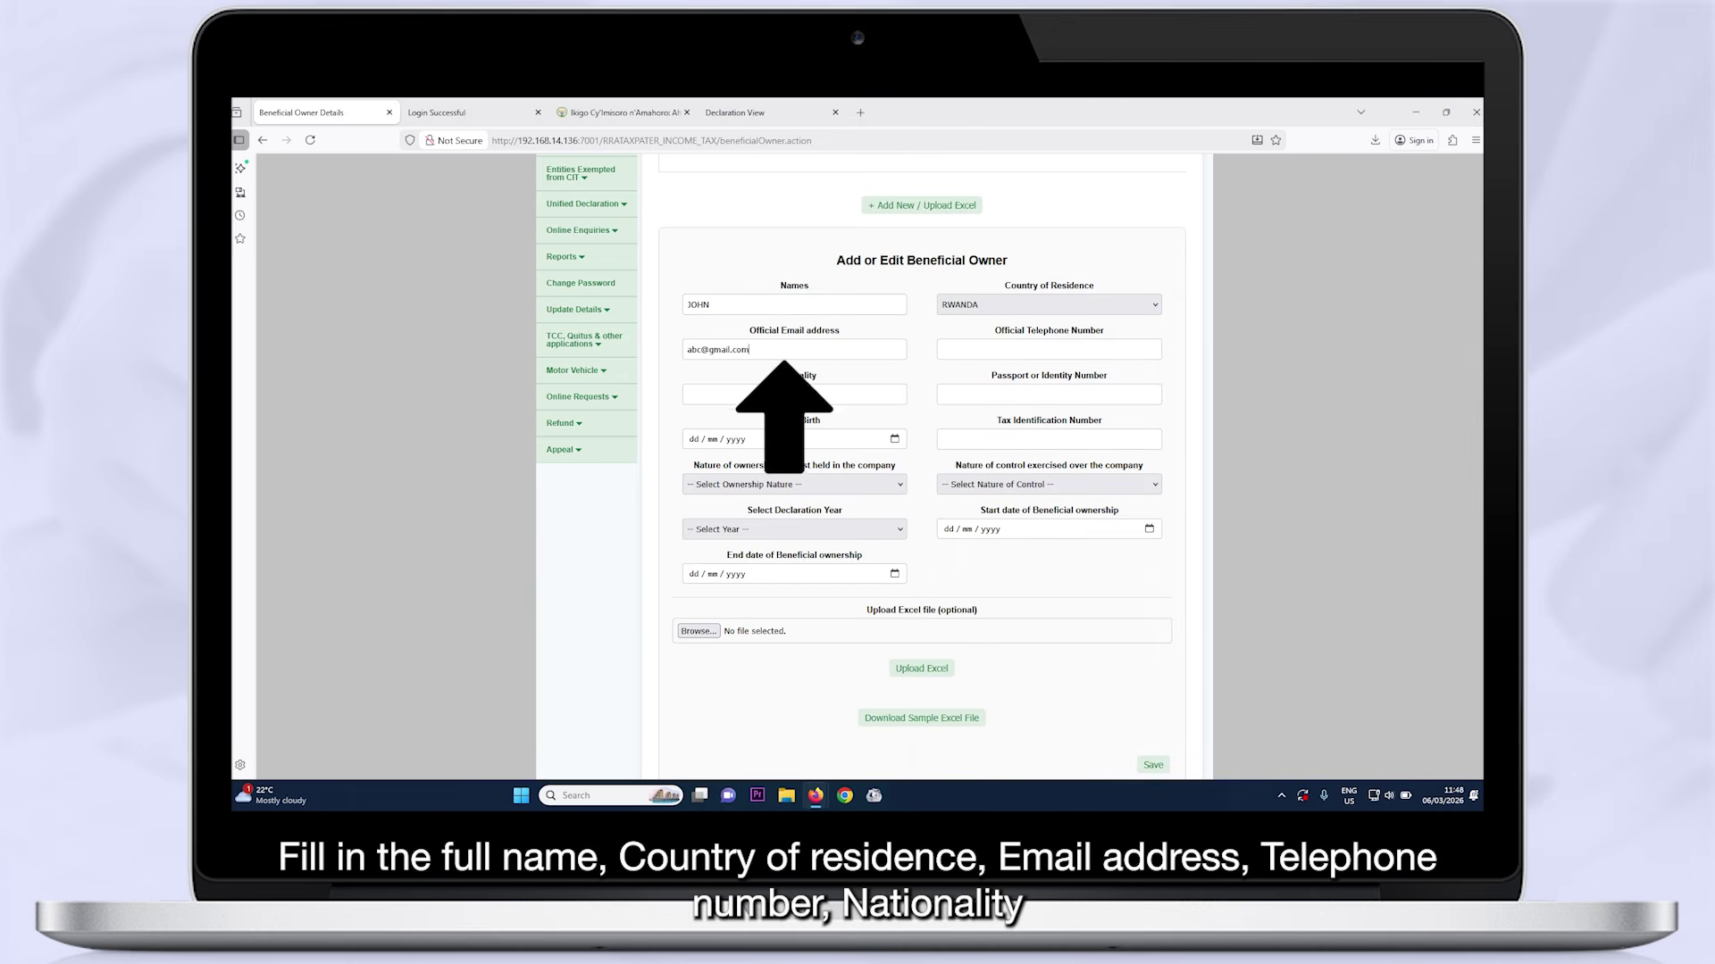
left_click(983, 349)
type("078888888")
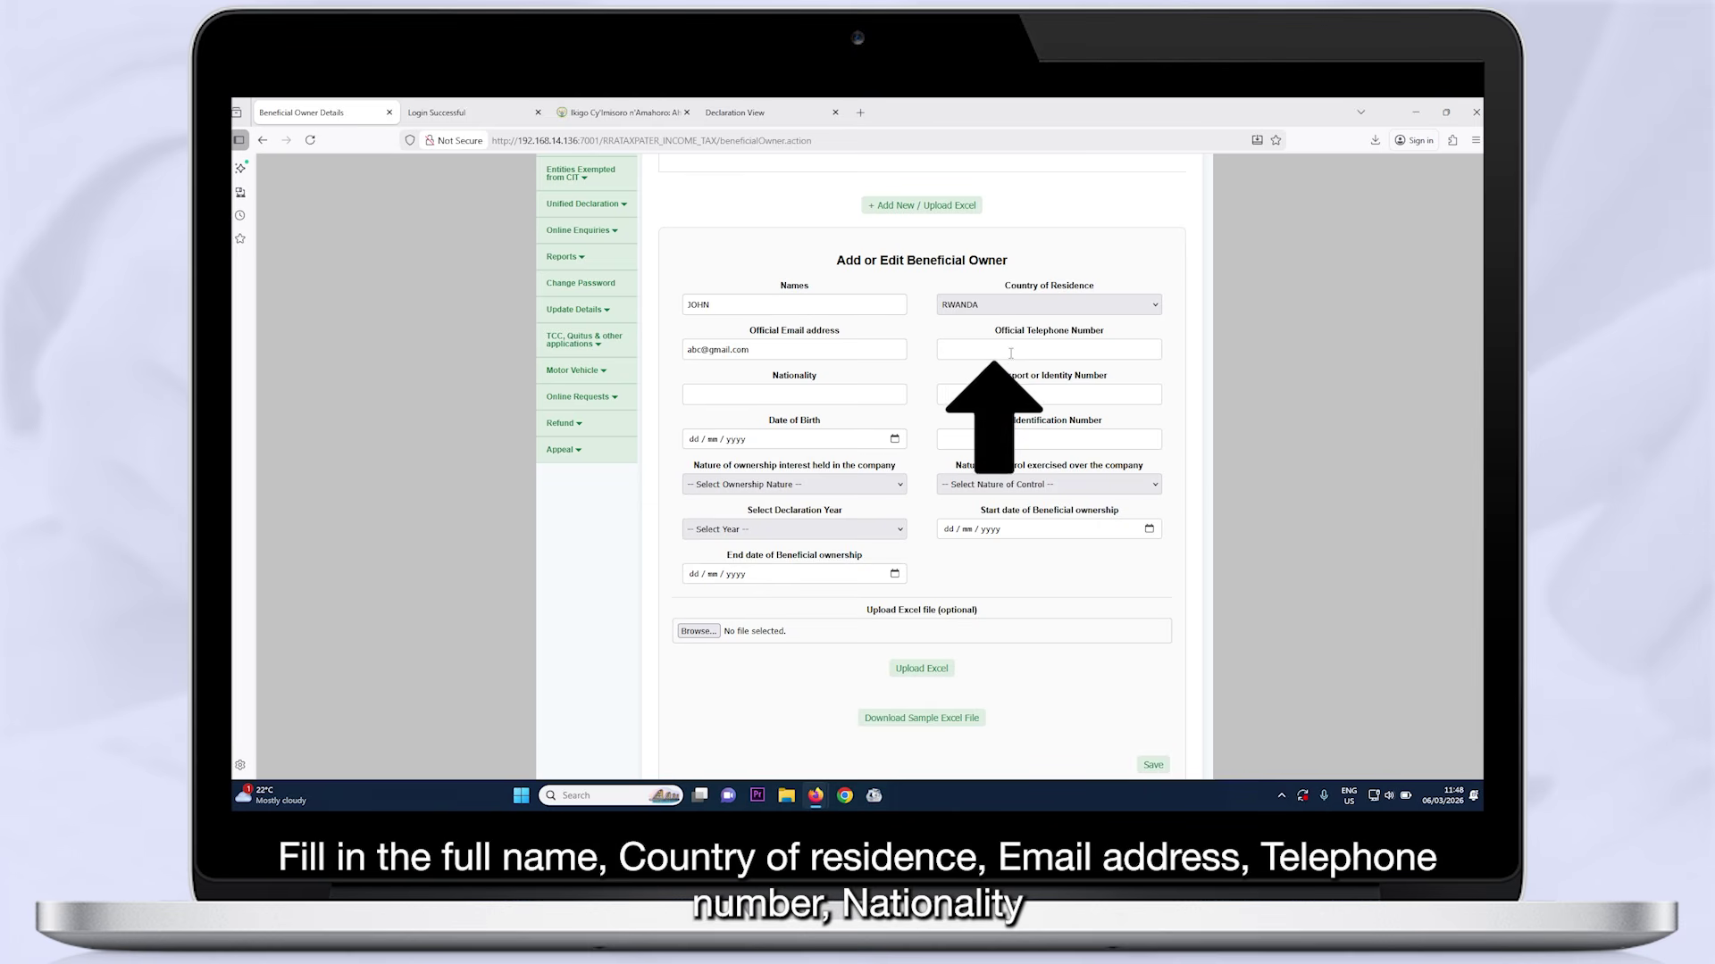
type("8")
left_click(876, 394)
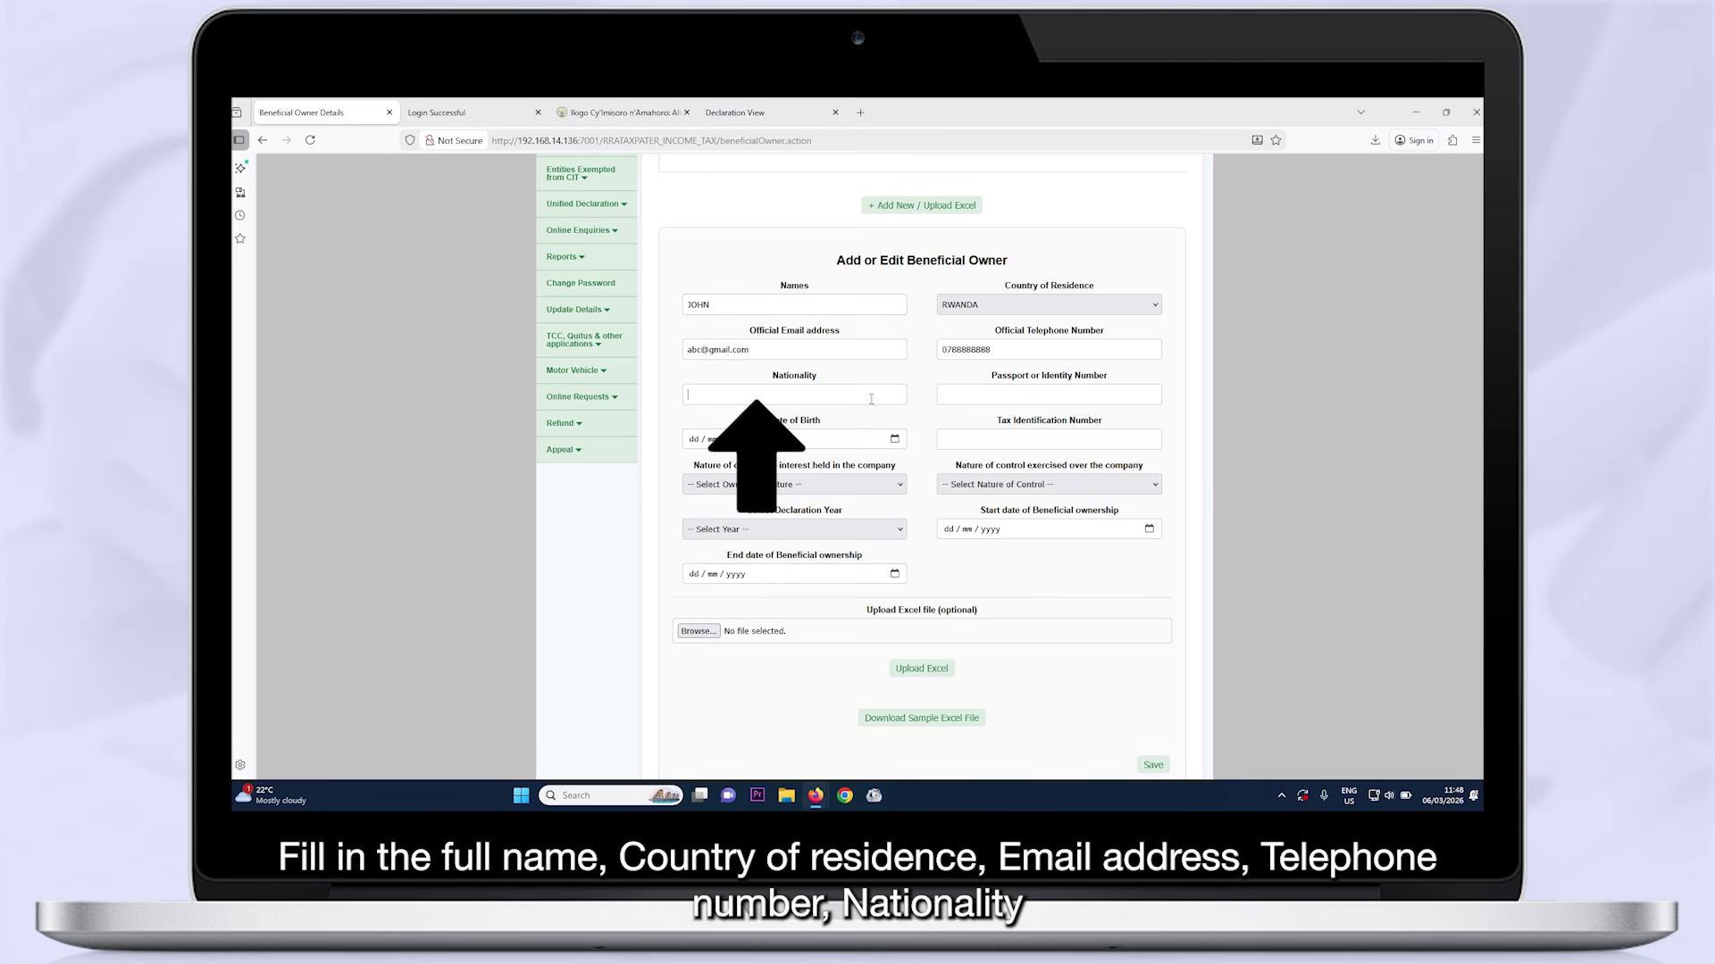
type("Rwandan")
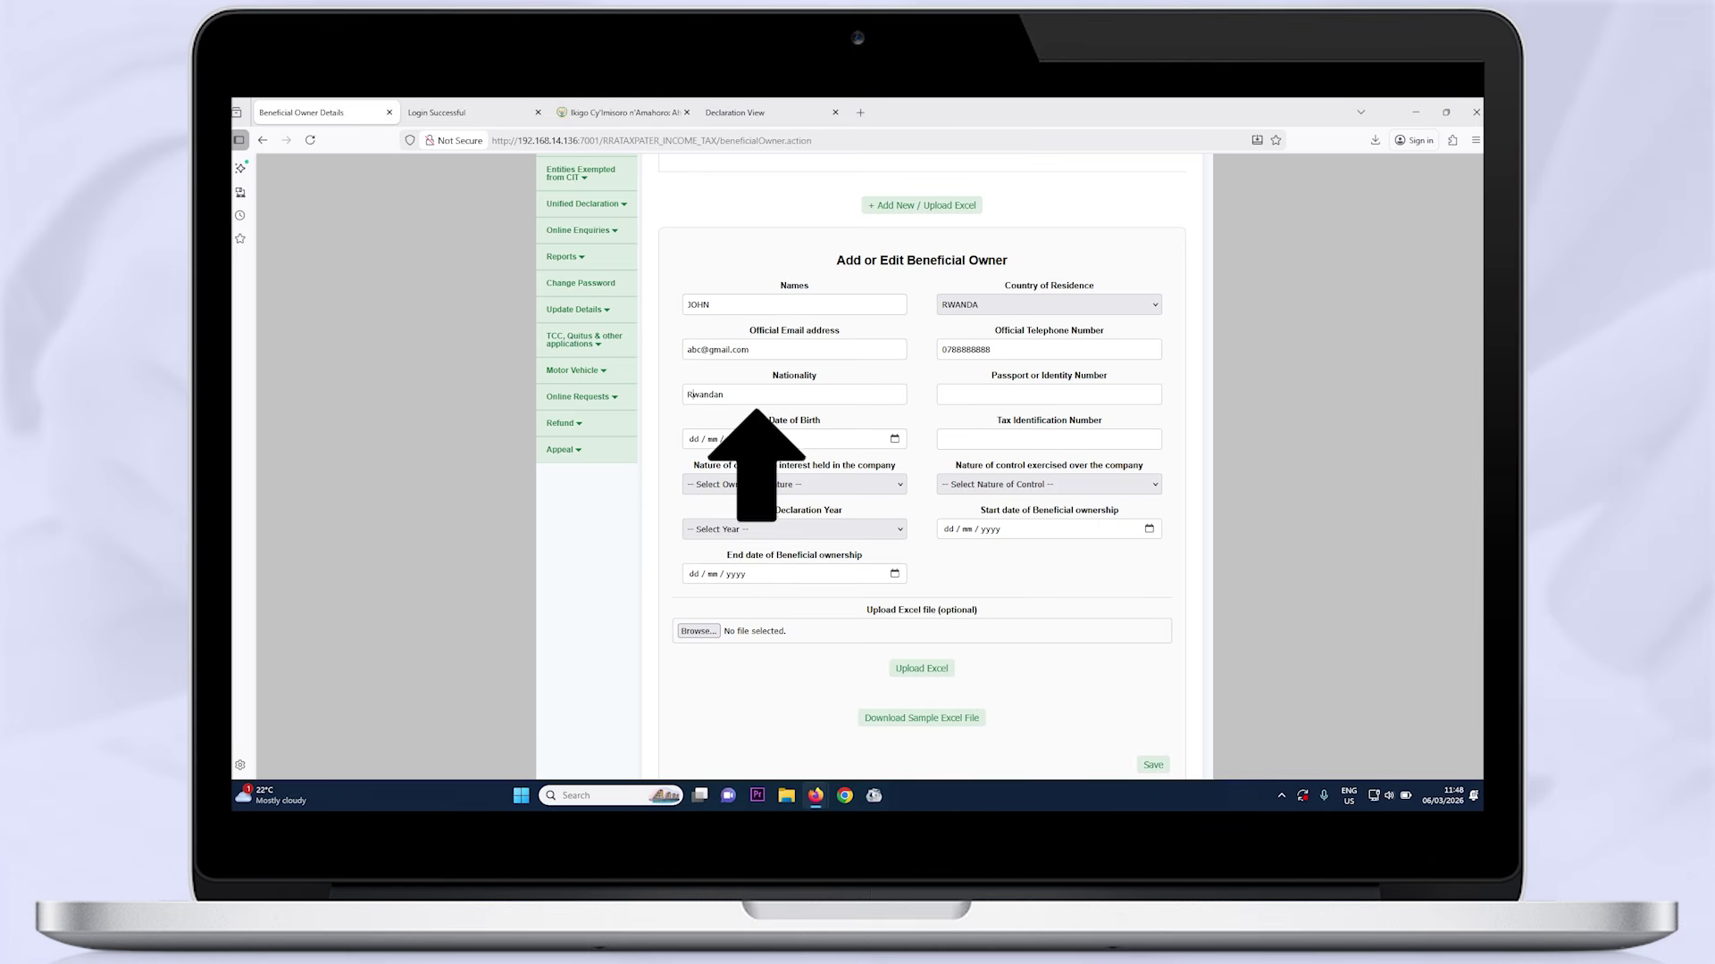
left_click(1049, 394)
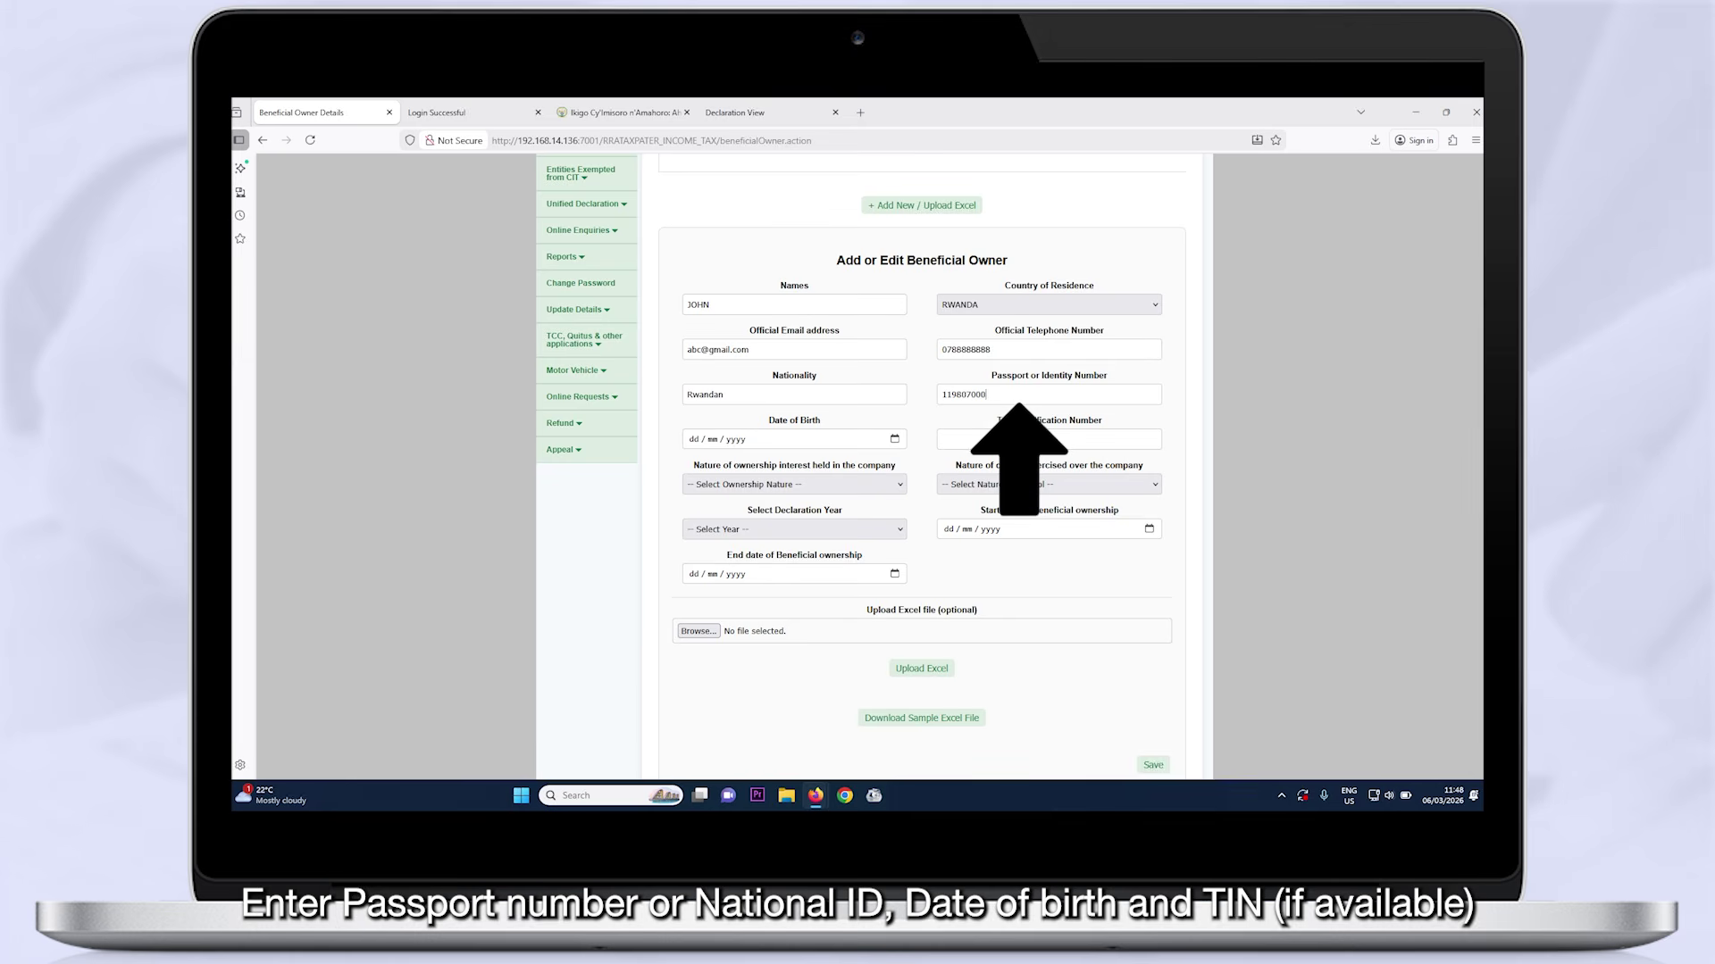
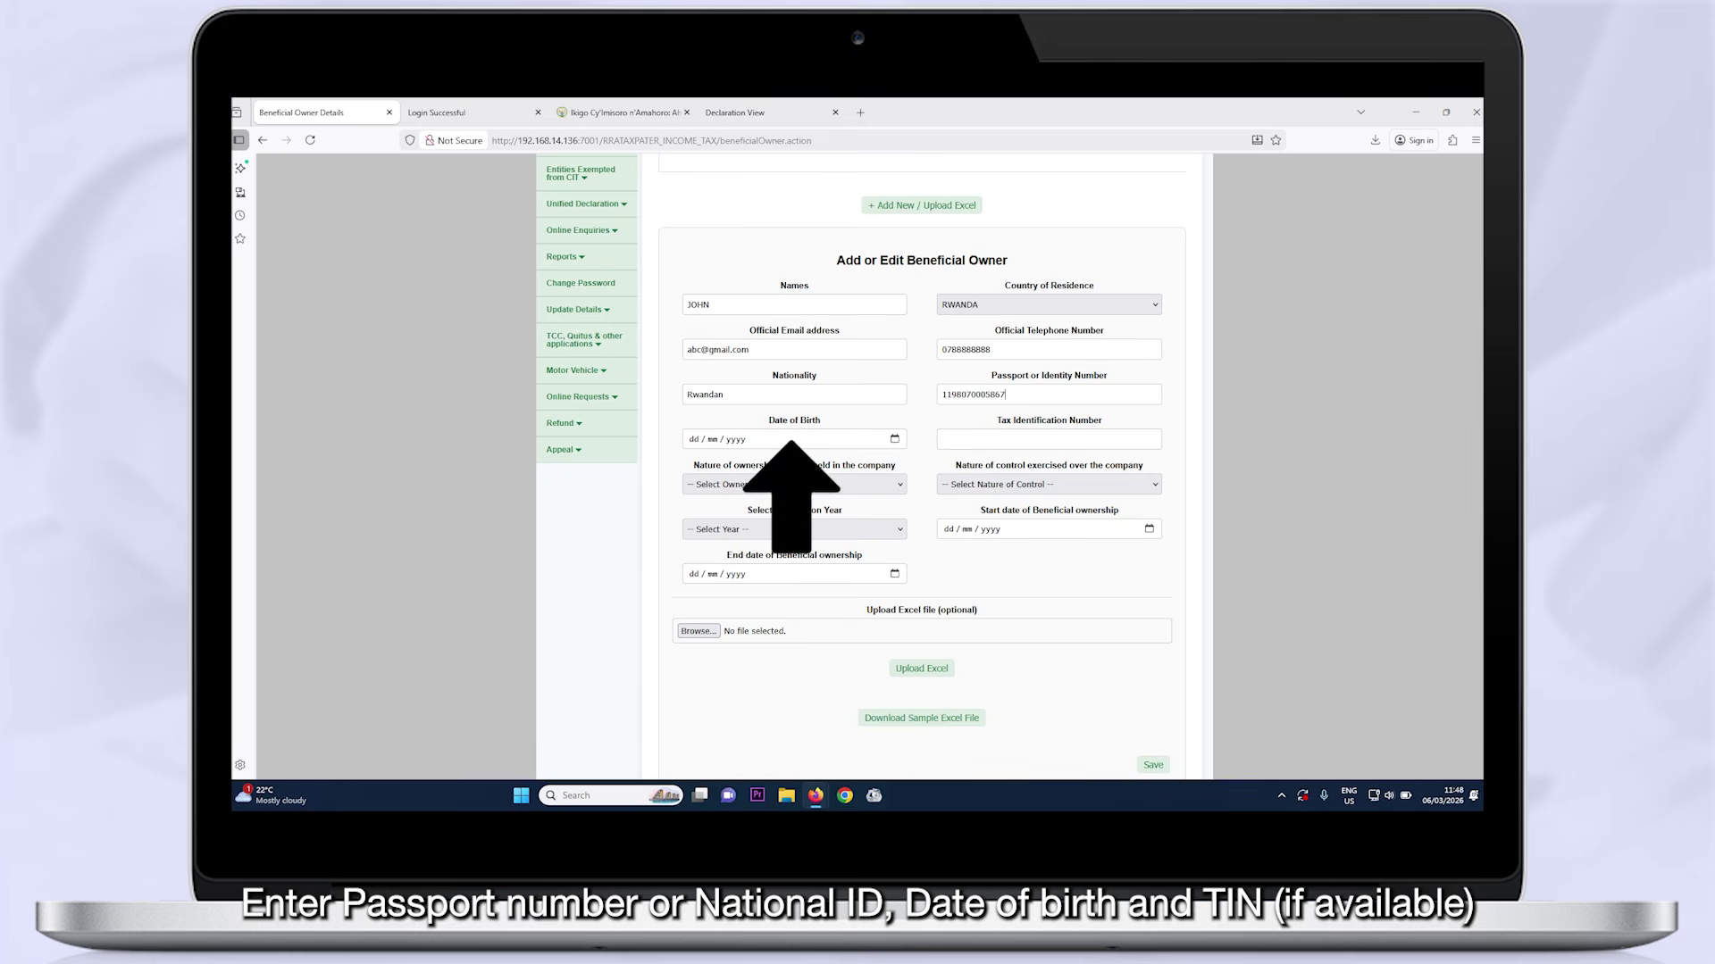
left_click(893, 439)
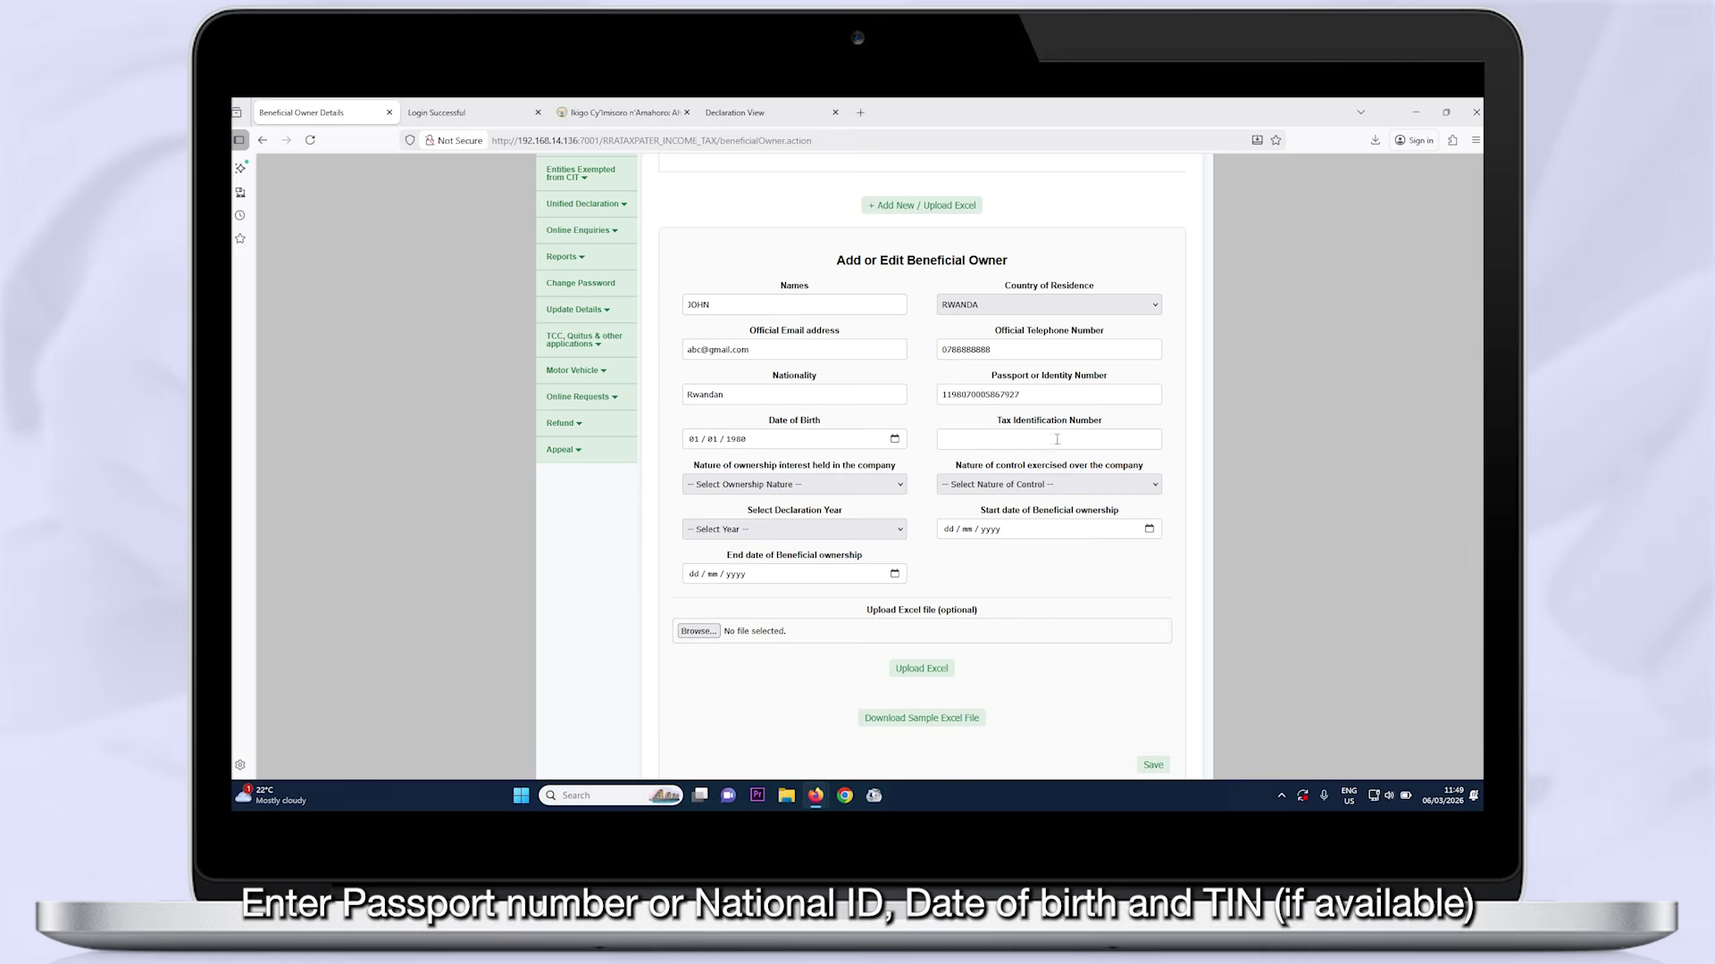
left_click(1056, 439)
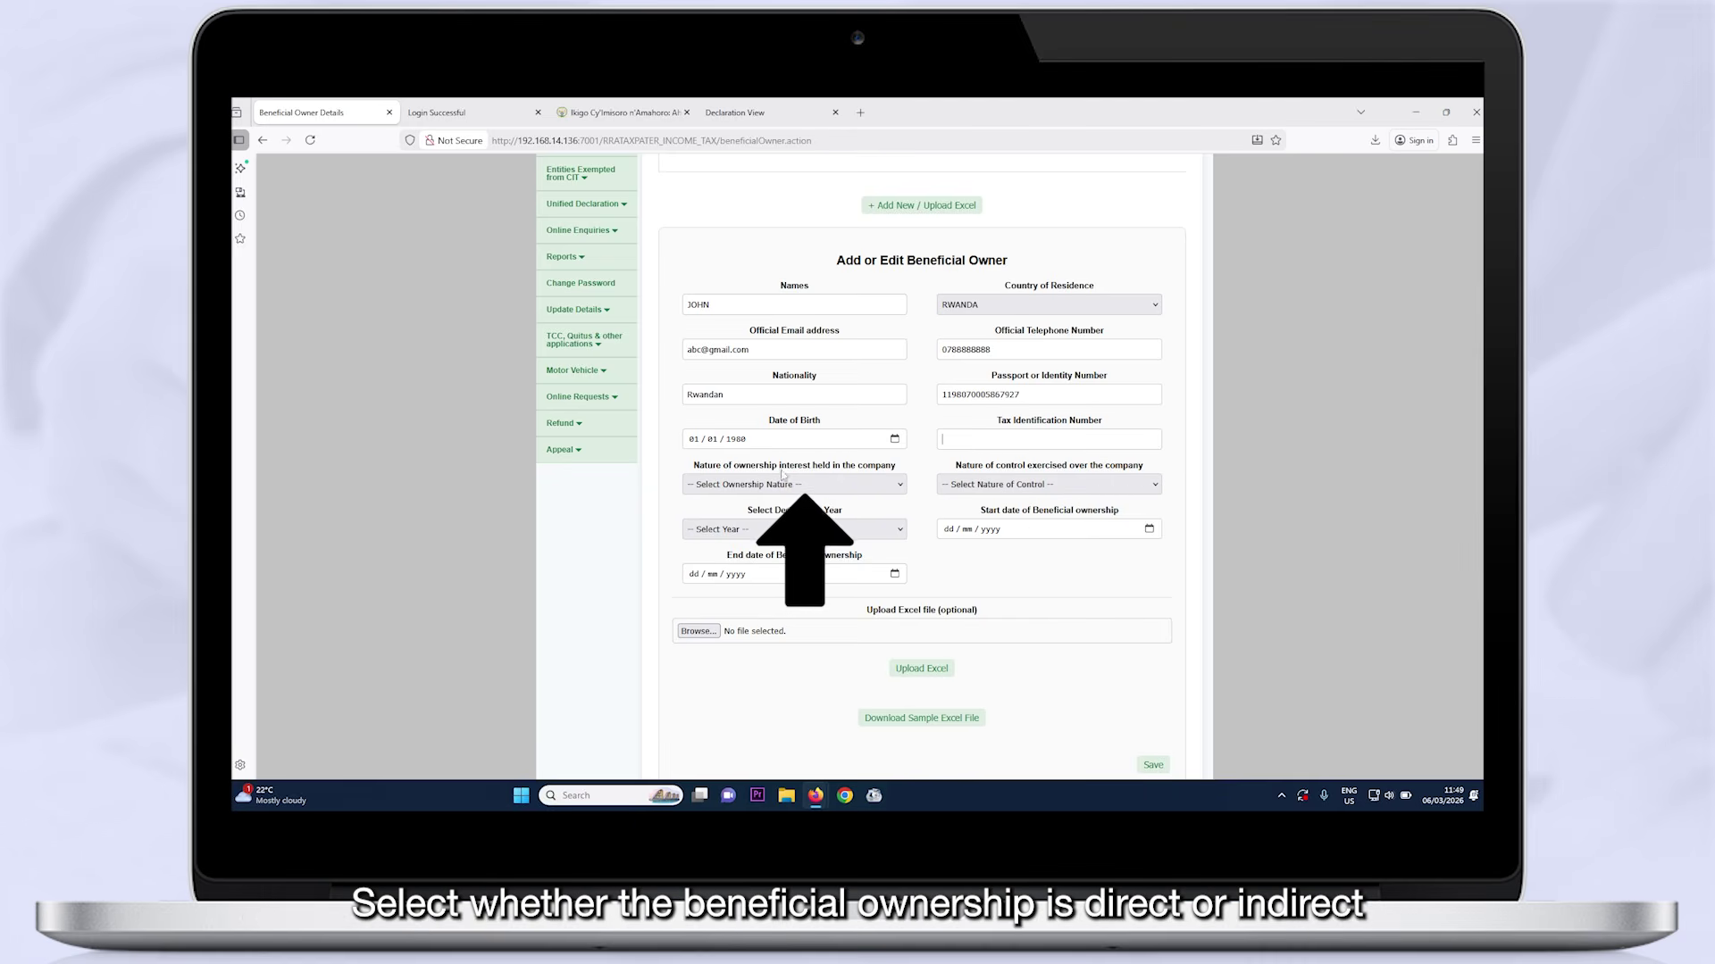
Set ownership nature Direct, control Shareholders, year 2025, and pick the start and end dates
left_click(900, 487)
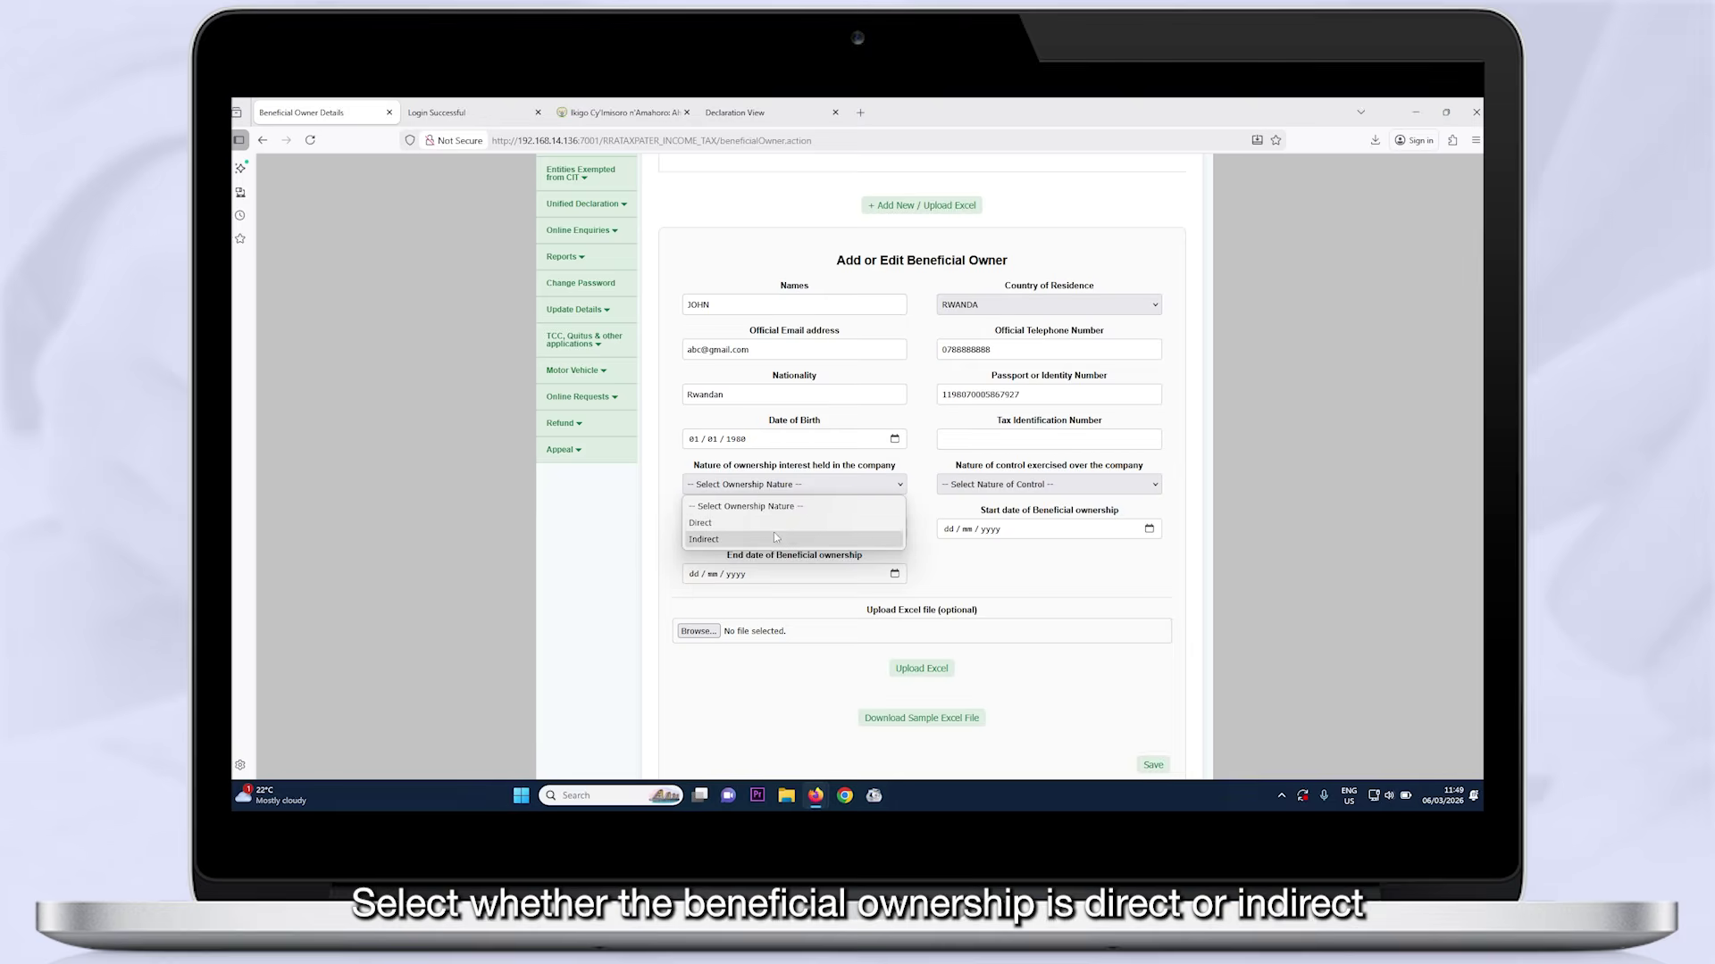
left_click(700, 523)
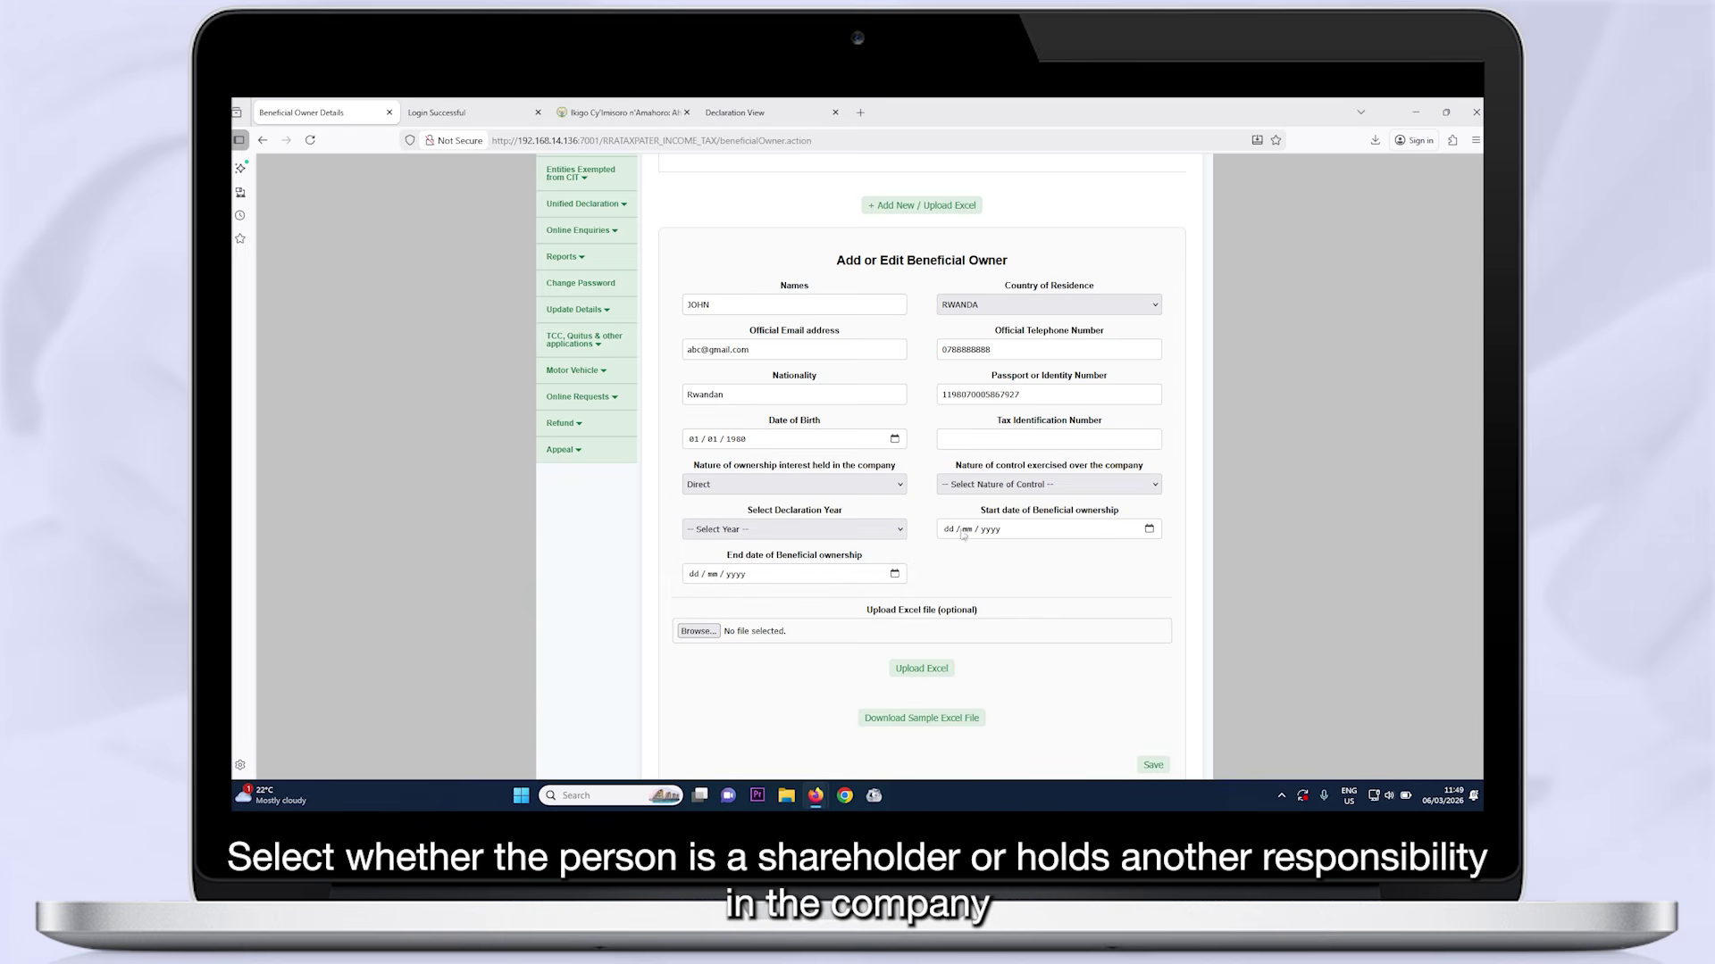
left_click(989, 485)
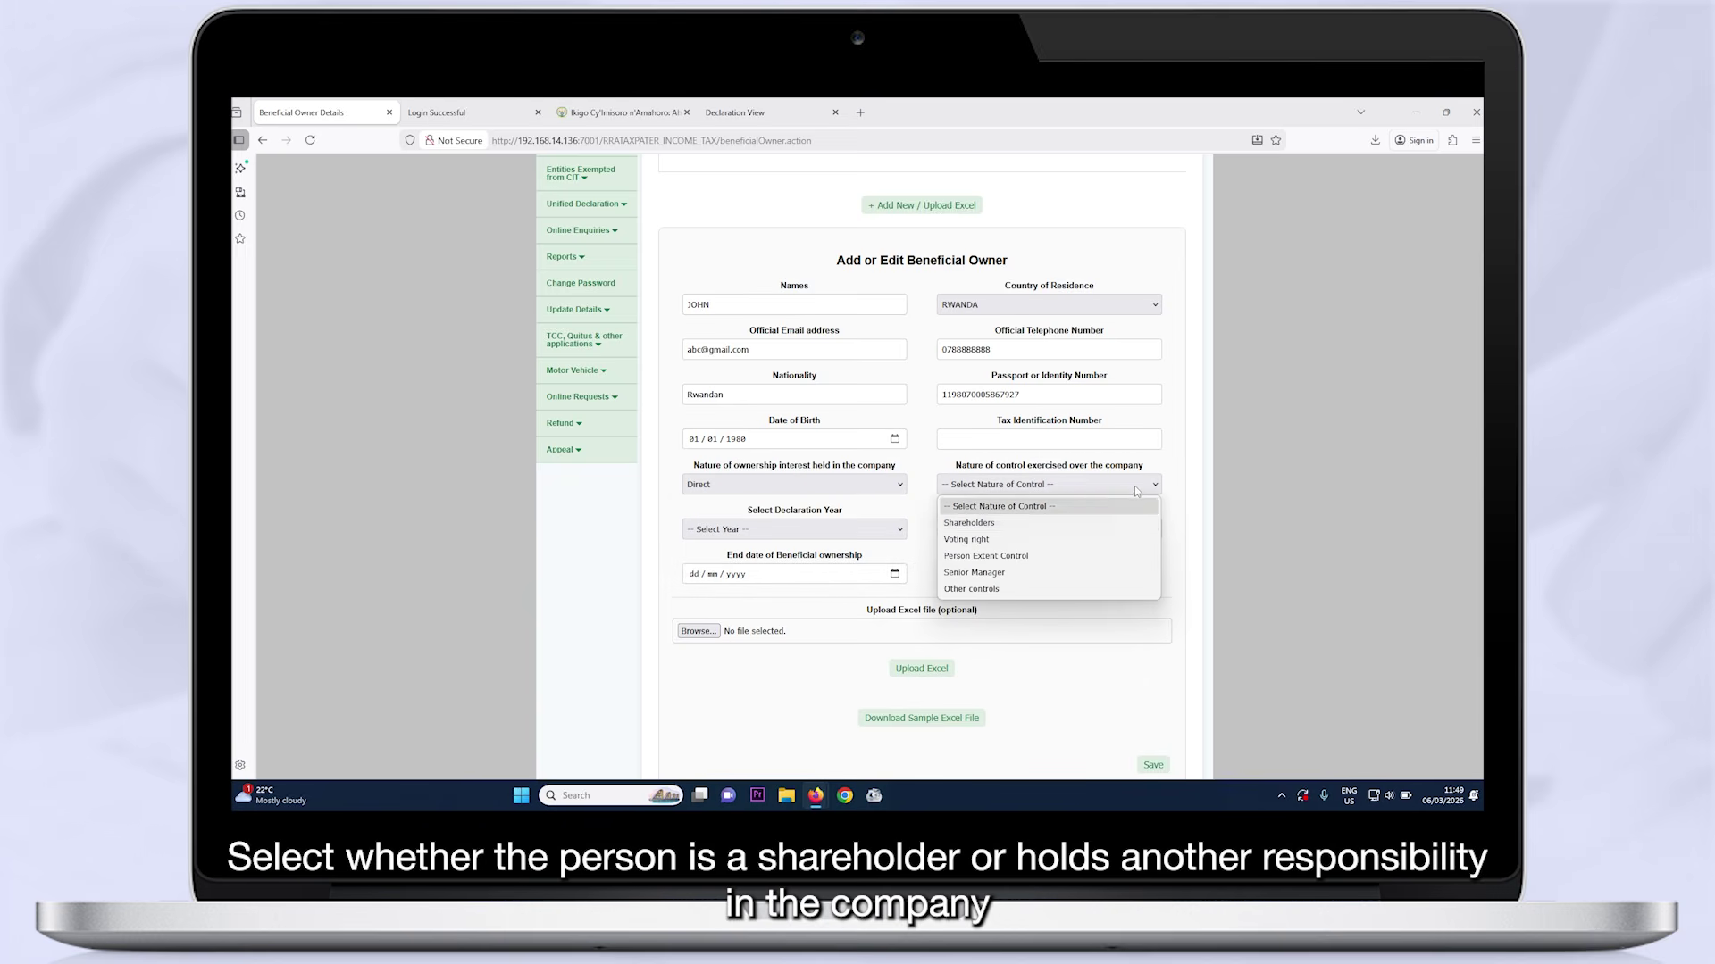
left_click(1038, 527)
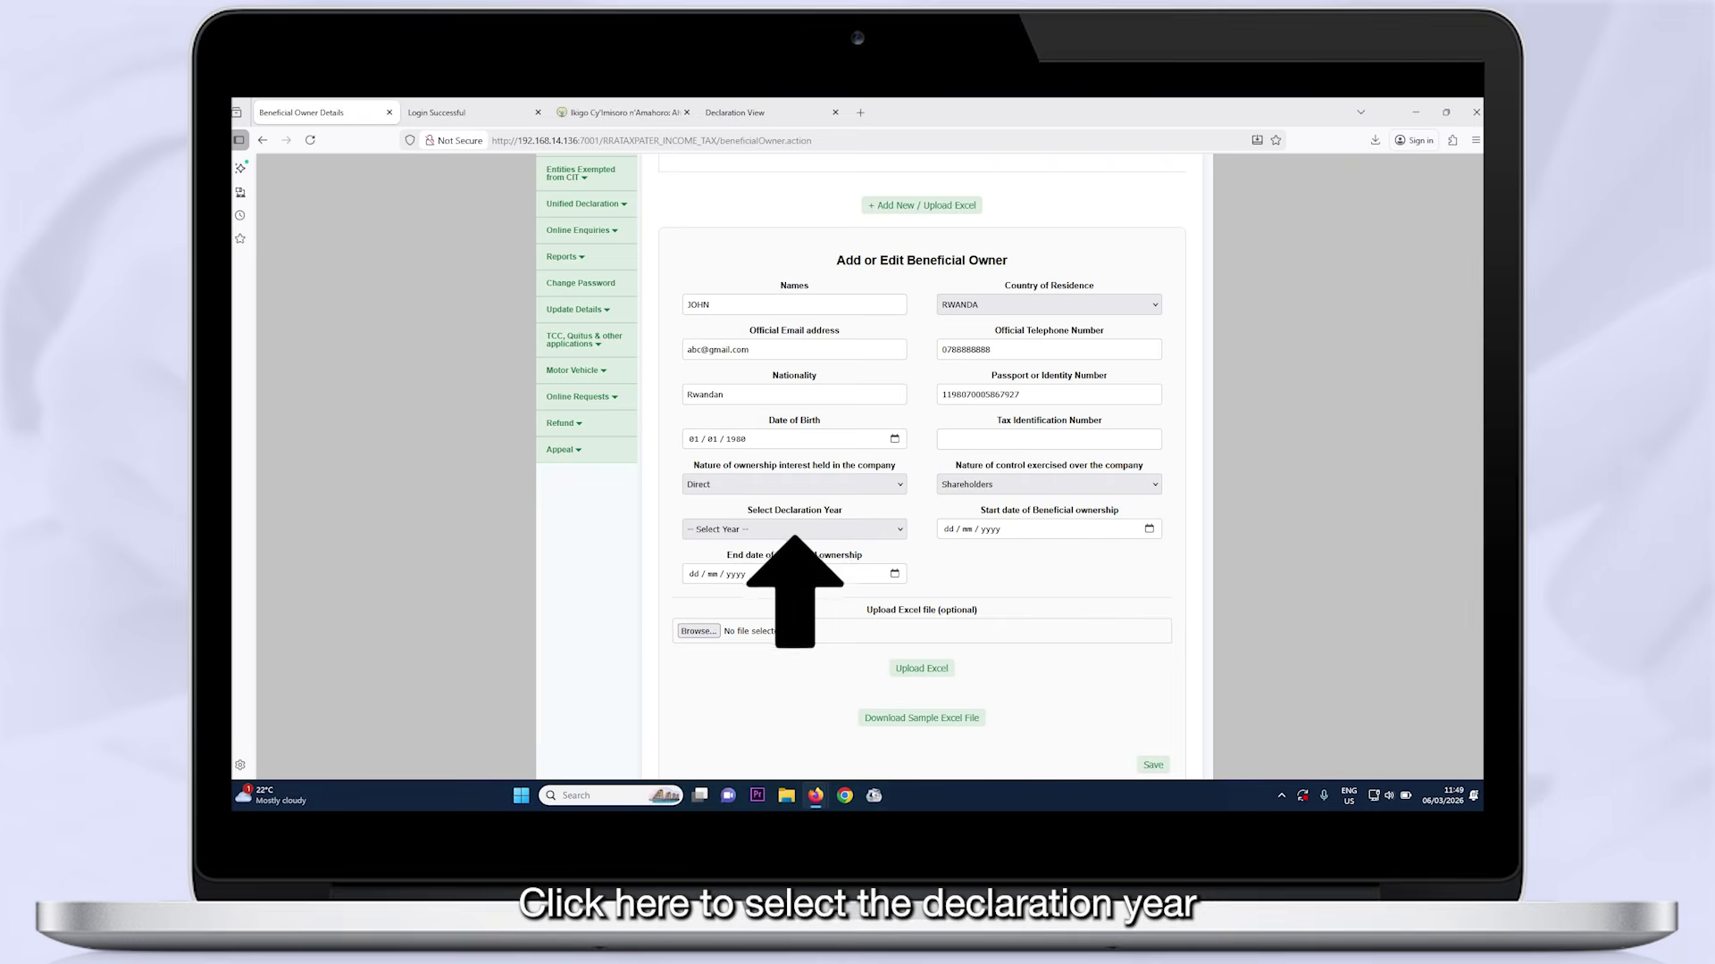
left_click(822, 531)
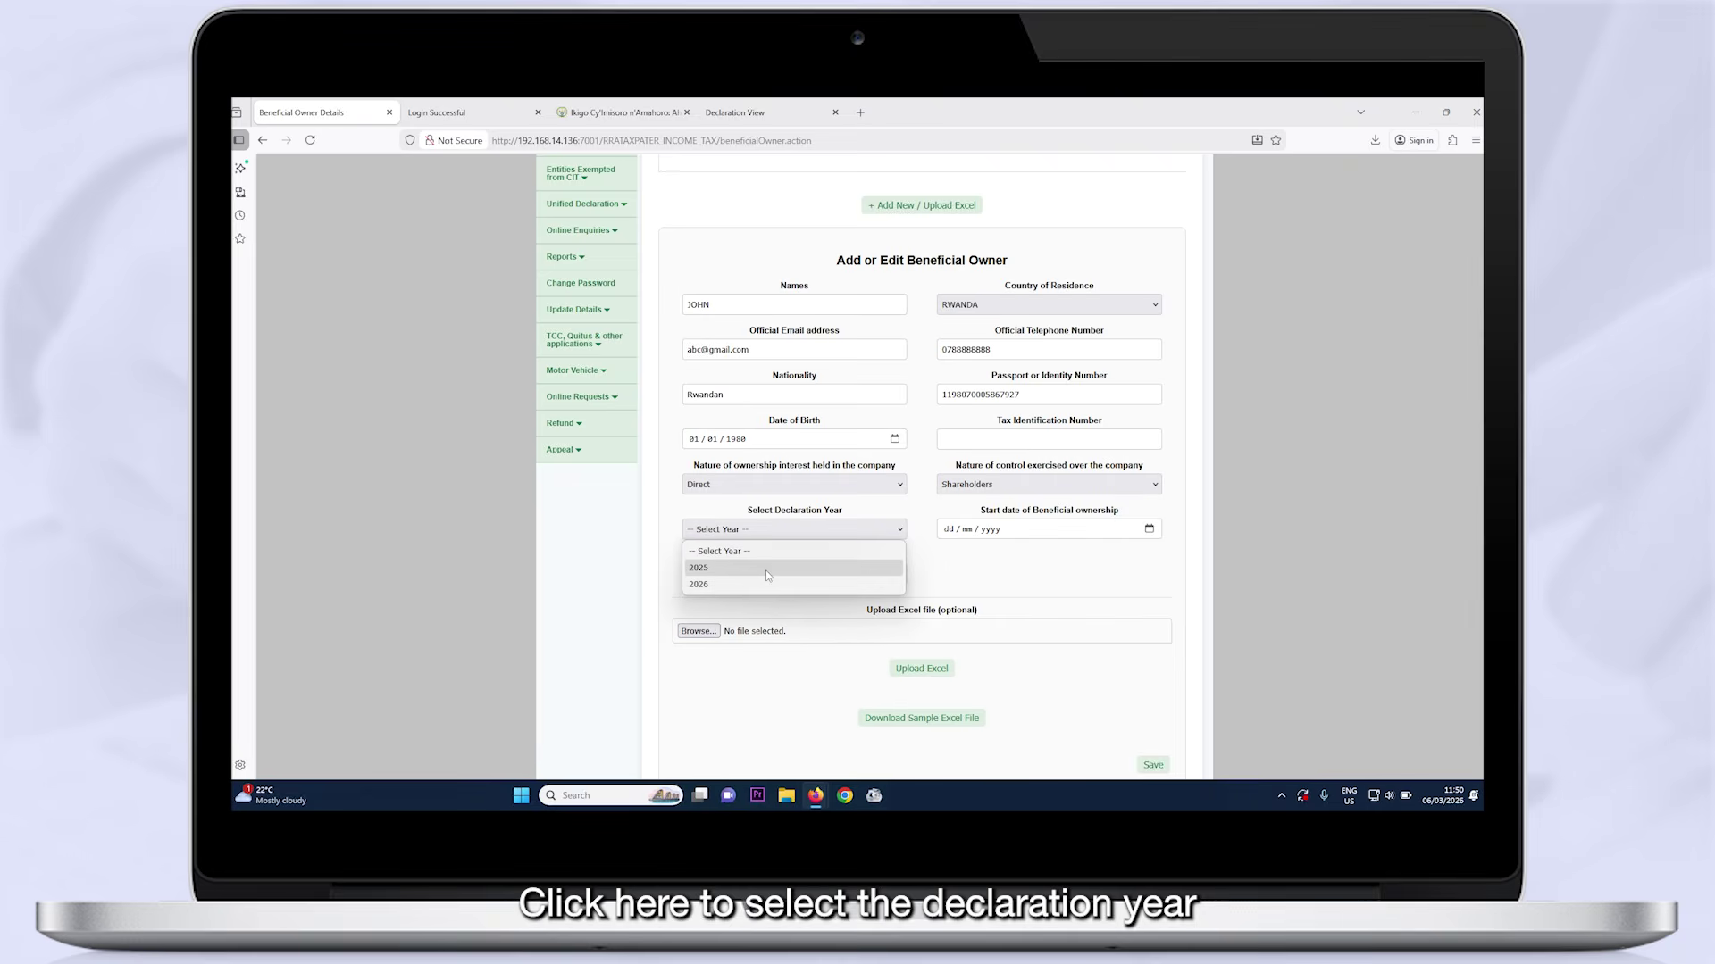
left_click(764, 567)
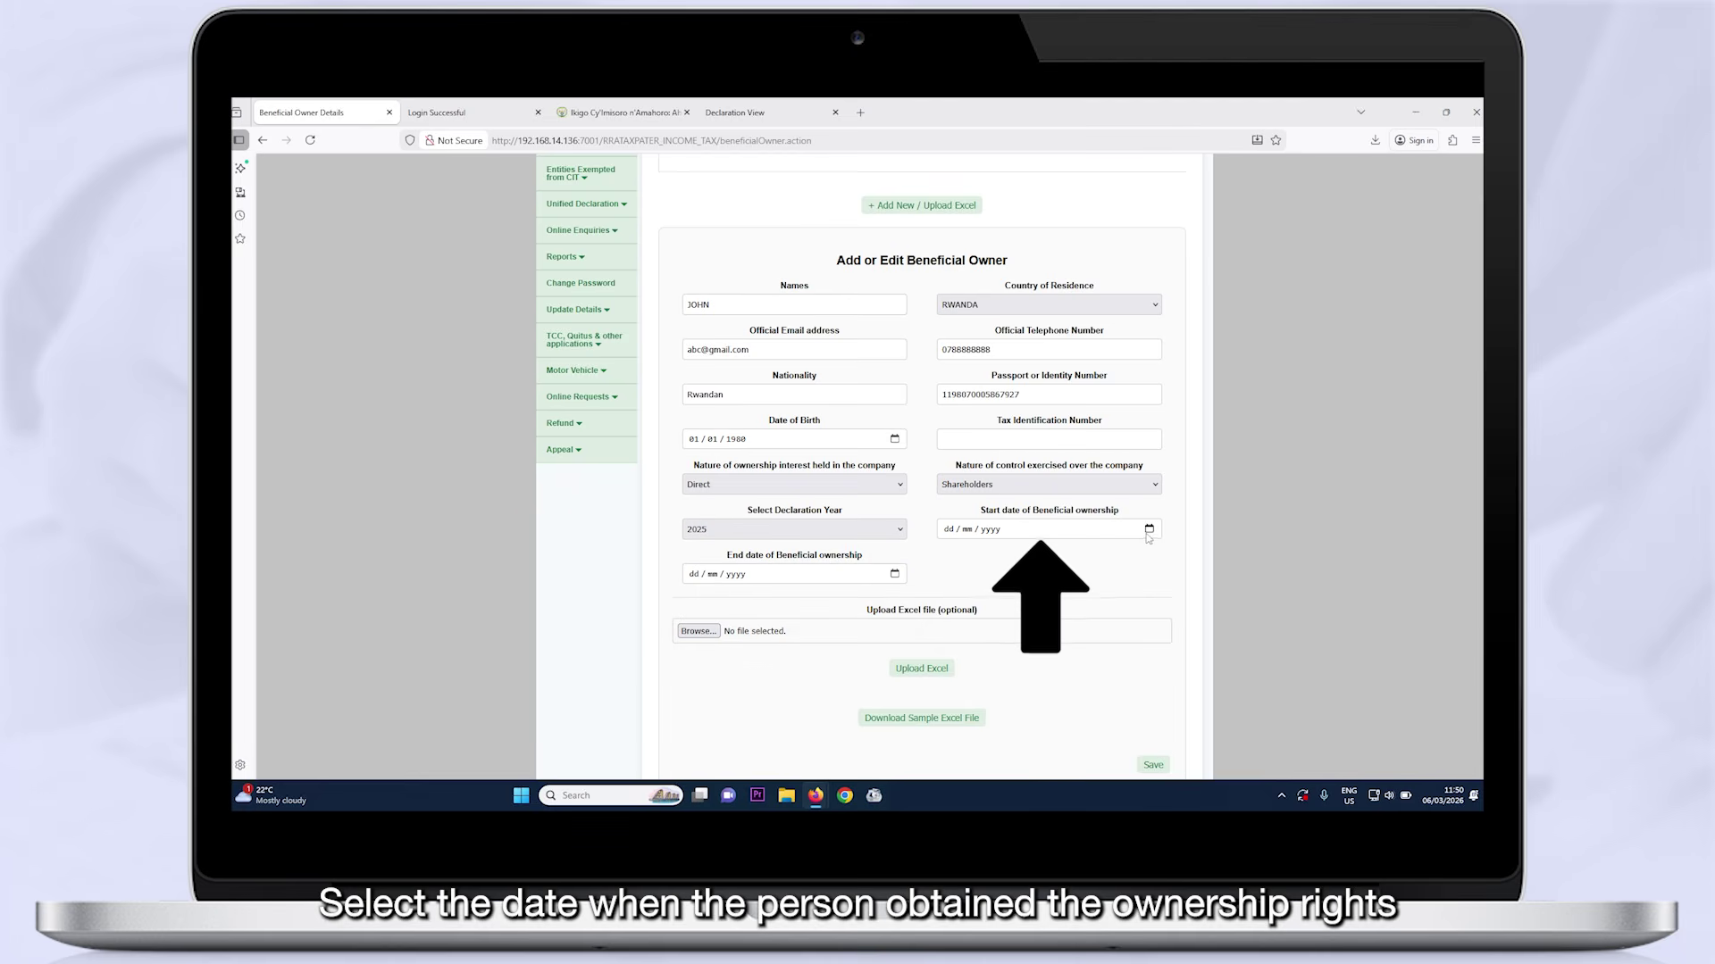
left_click(1105, 533)
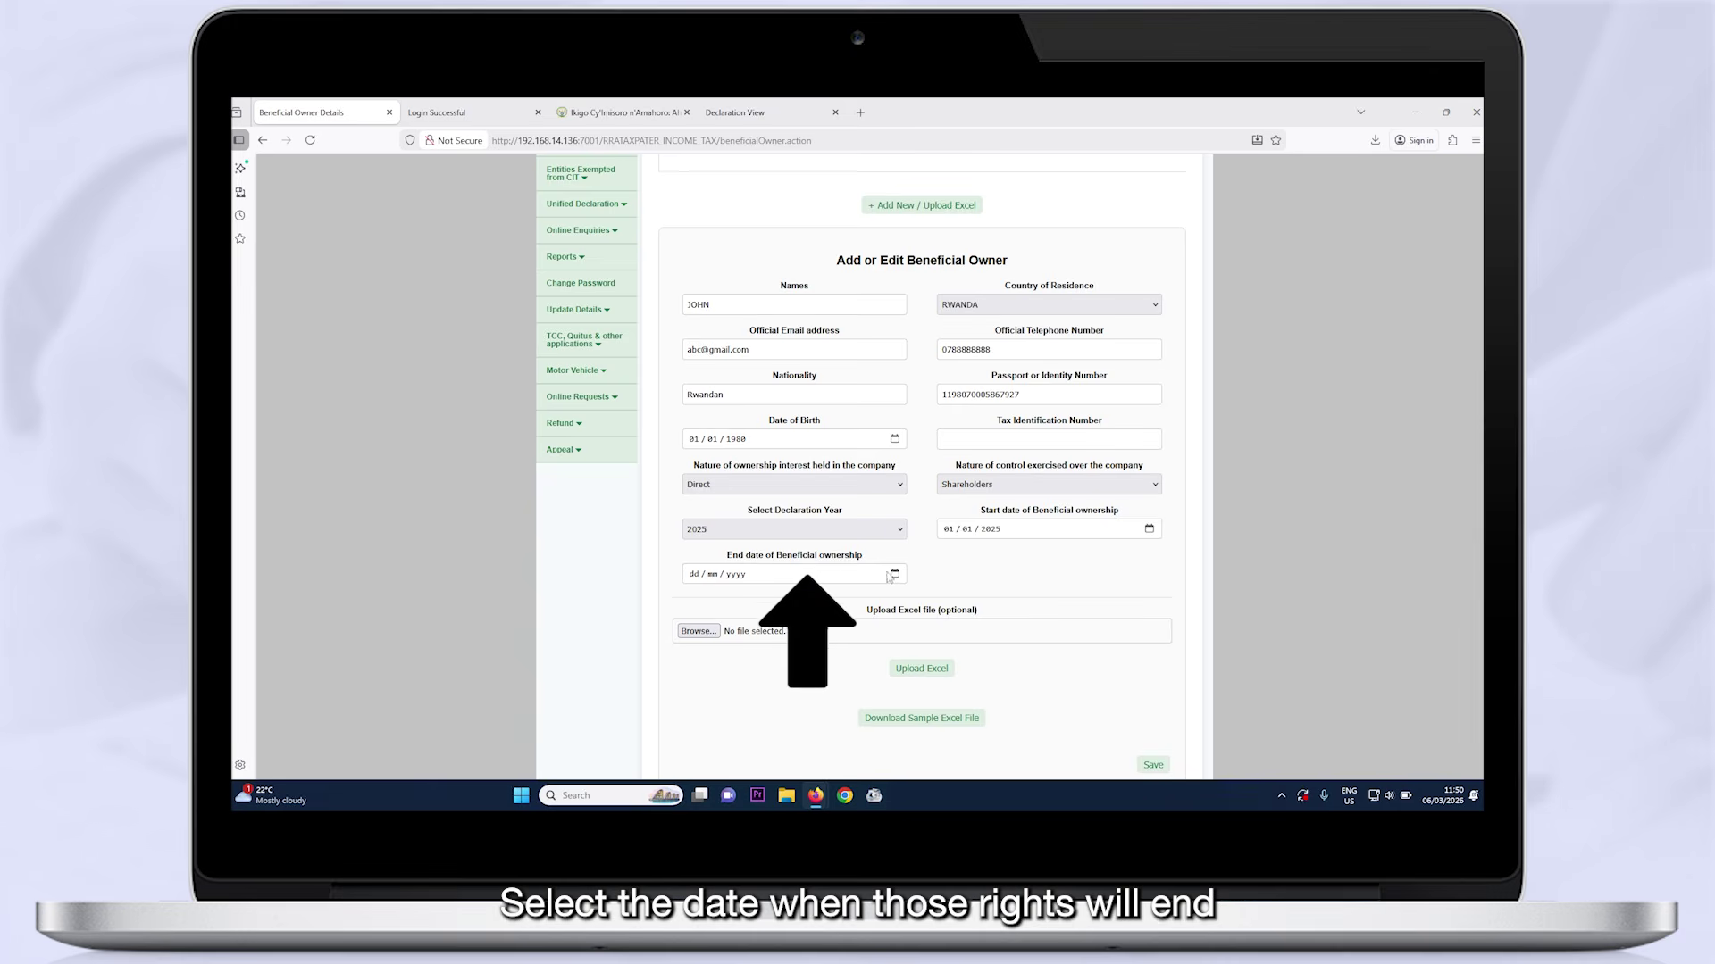
left_click(894, 576)
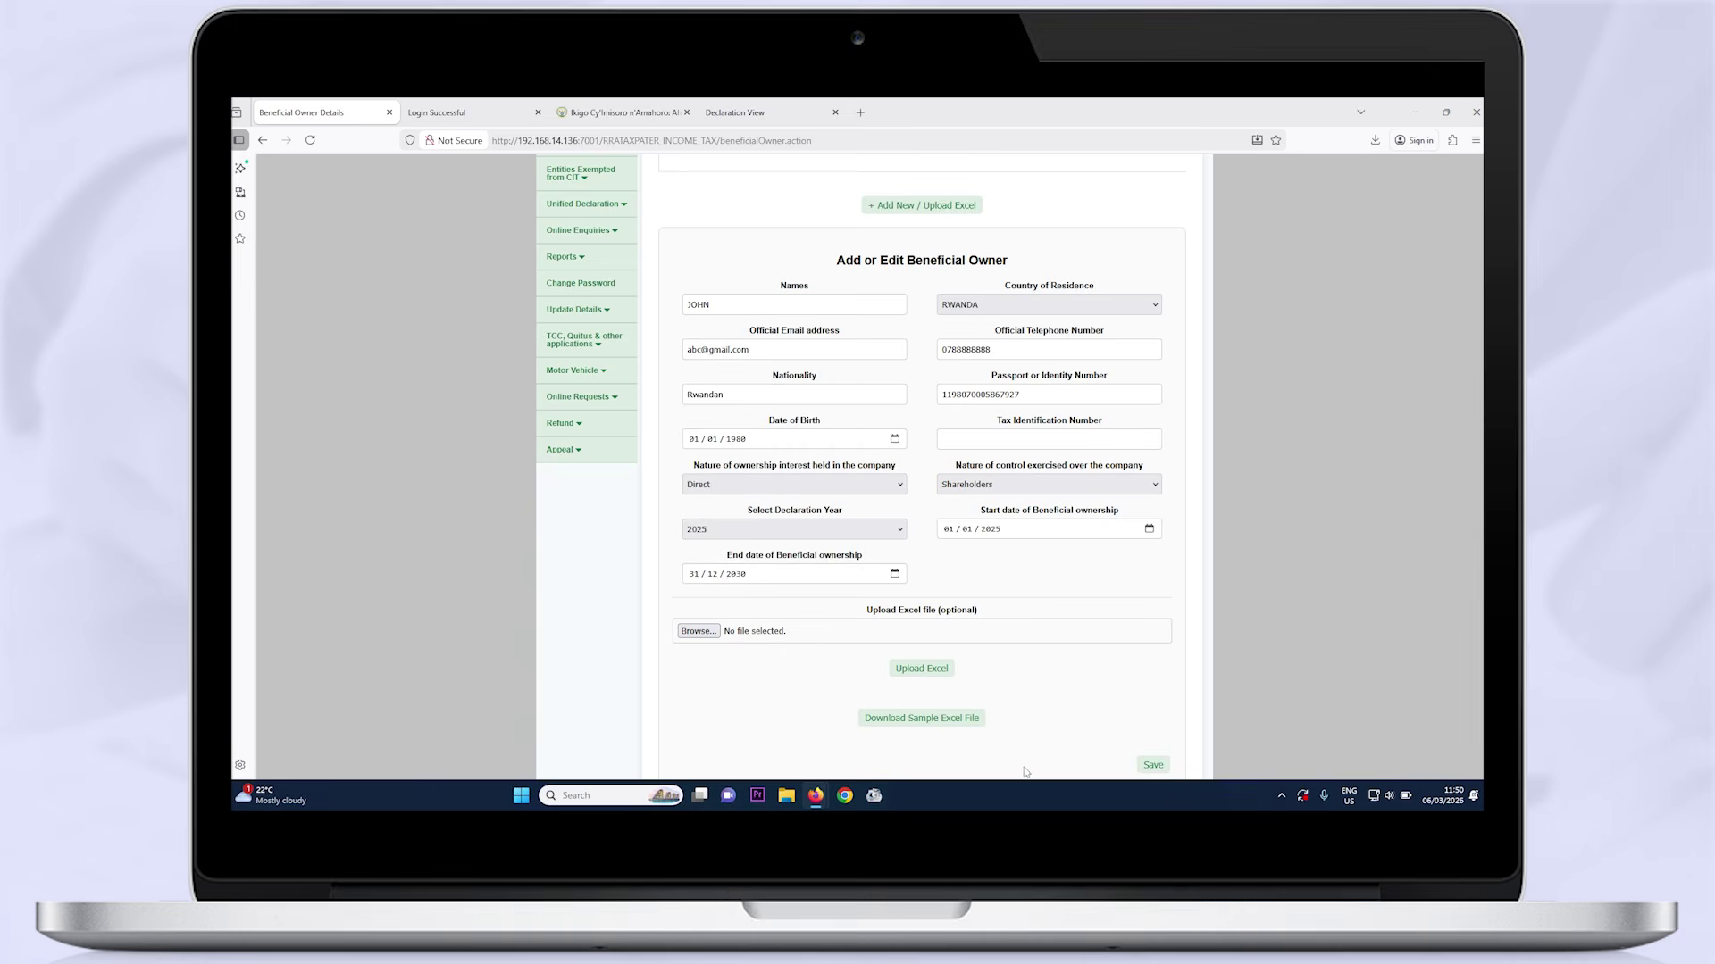
scroll(1092, 652, "down", 1)
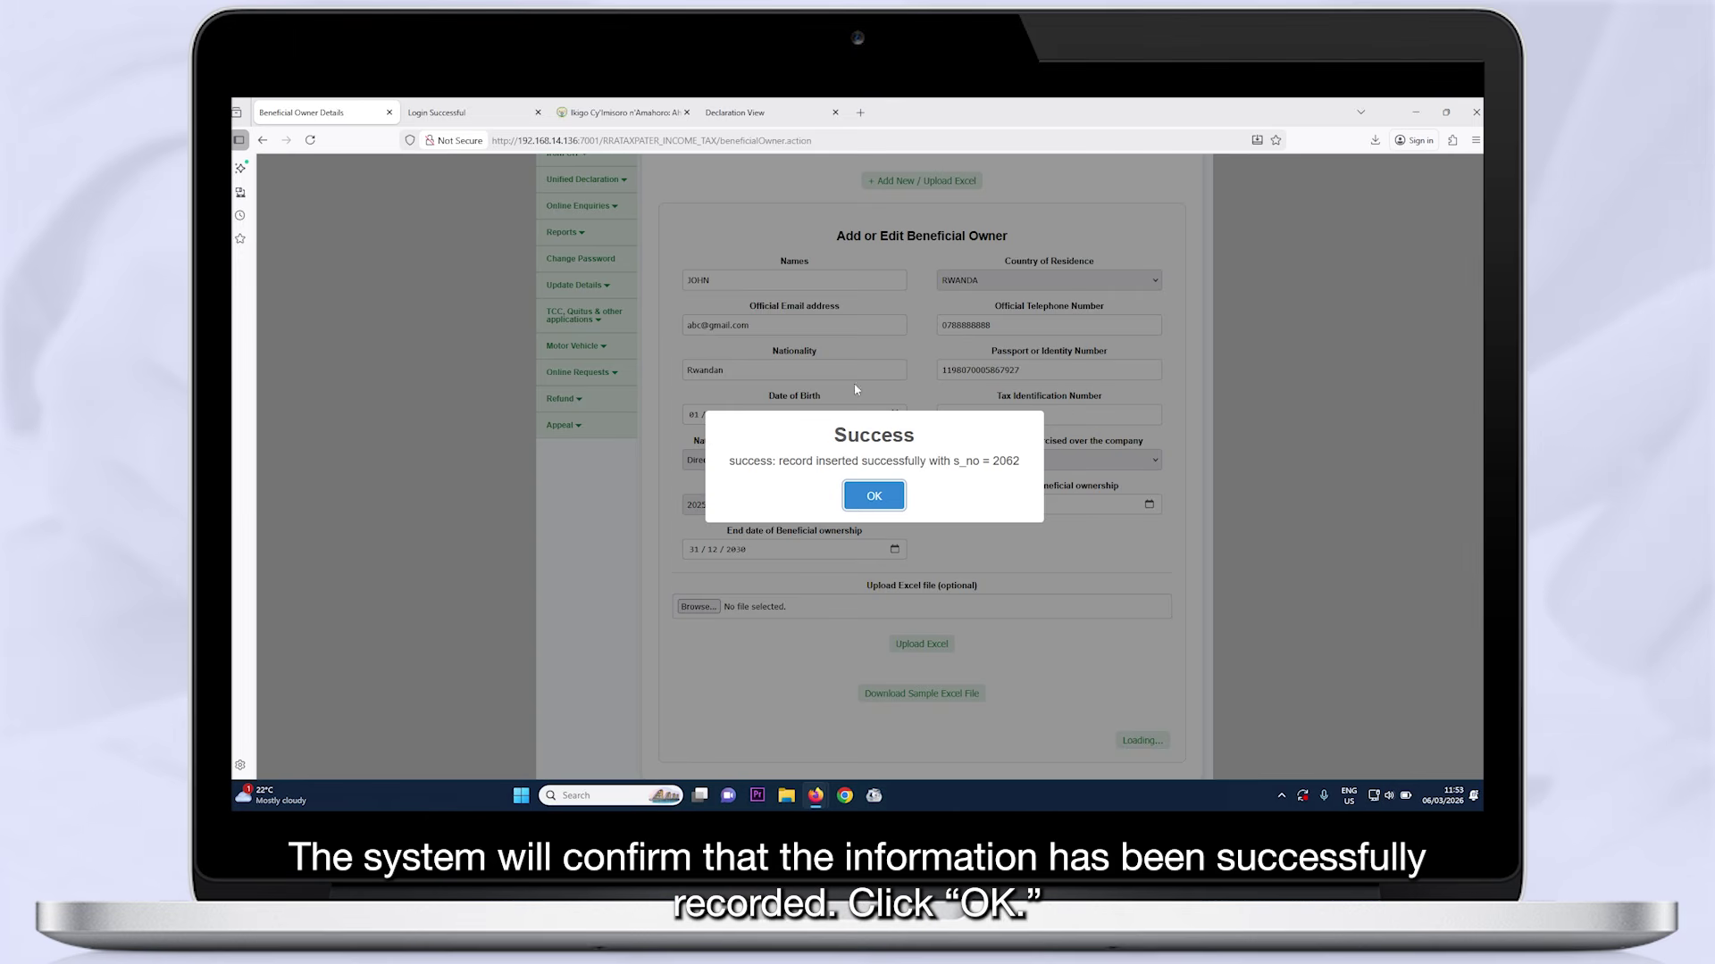
Reopen the in-progress 2025 CIT declaration through New Declaration and go to Upload Annexures
left_click(877, 498)
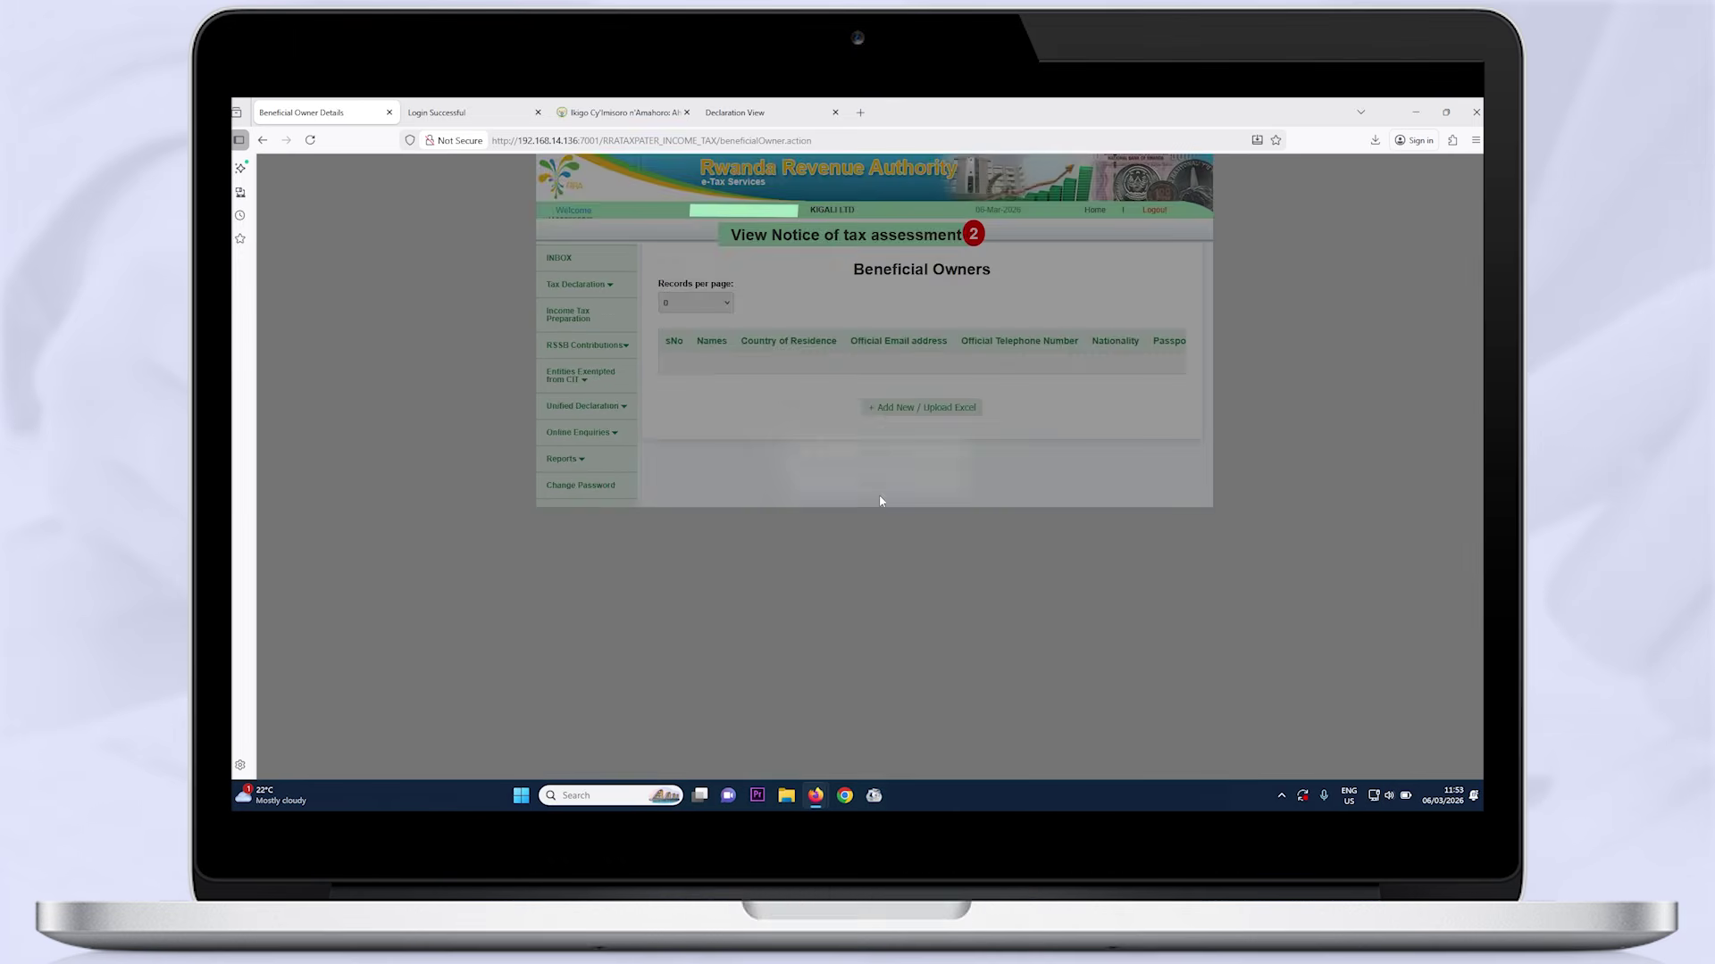
left_click(577, 288)
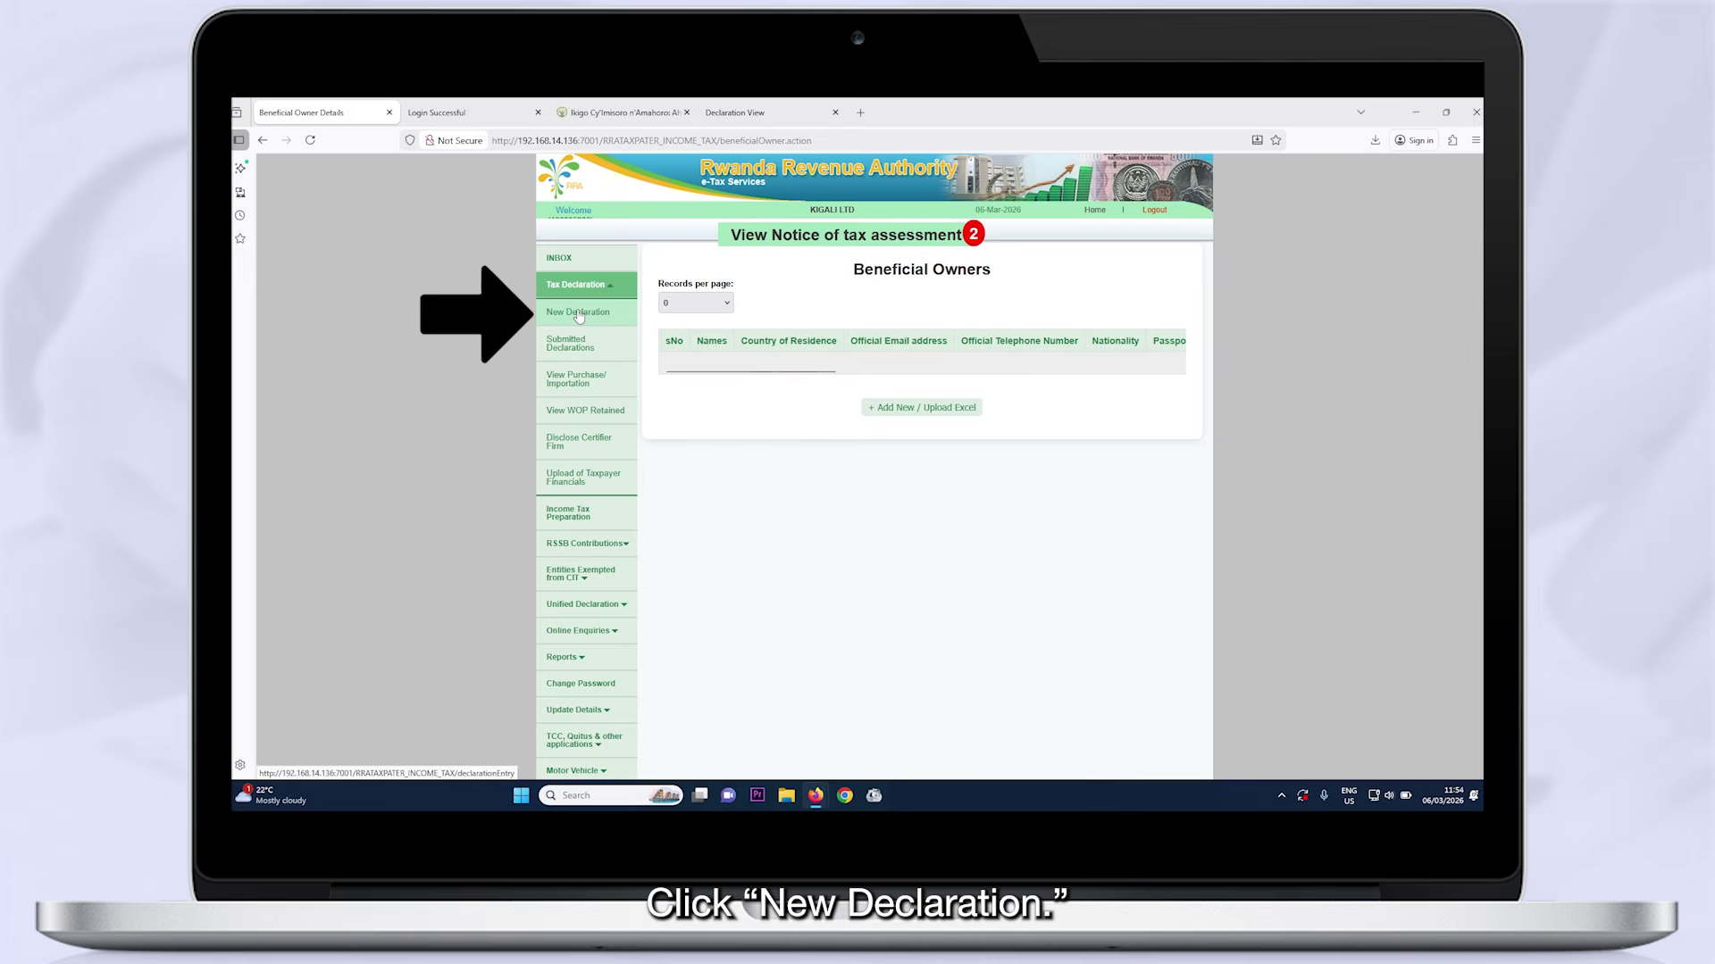
left_click(577, 312)
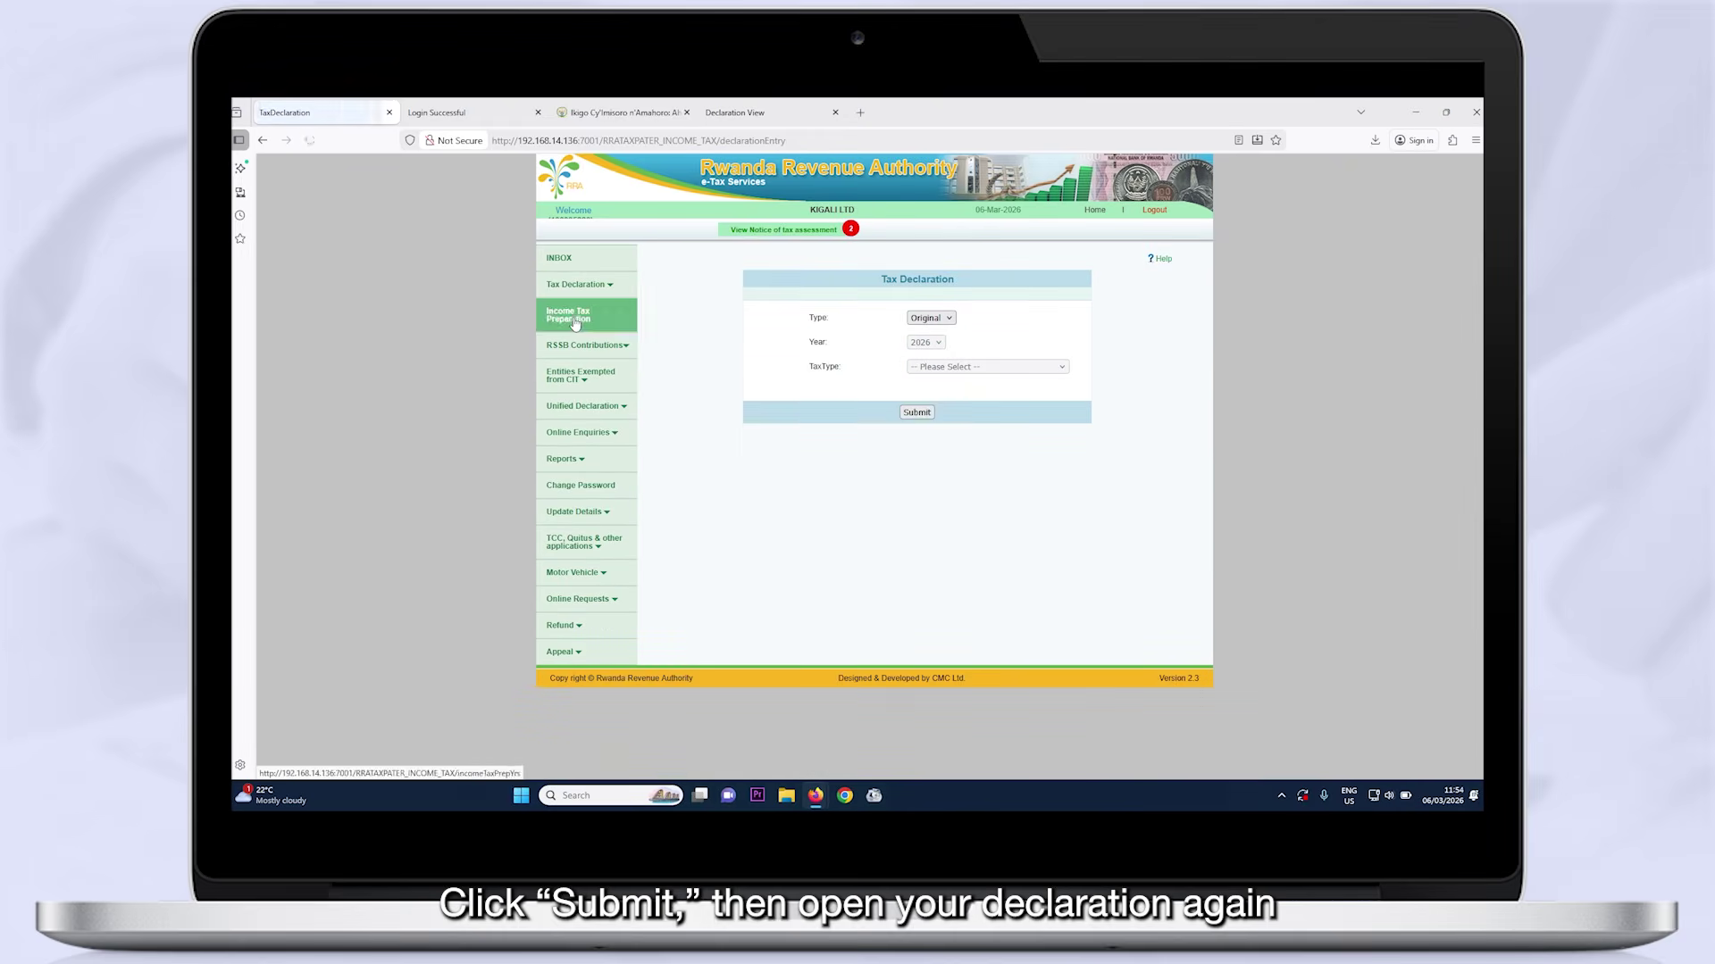
left_click(927, 411)
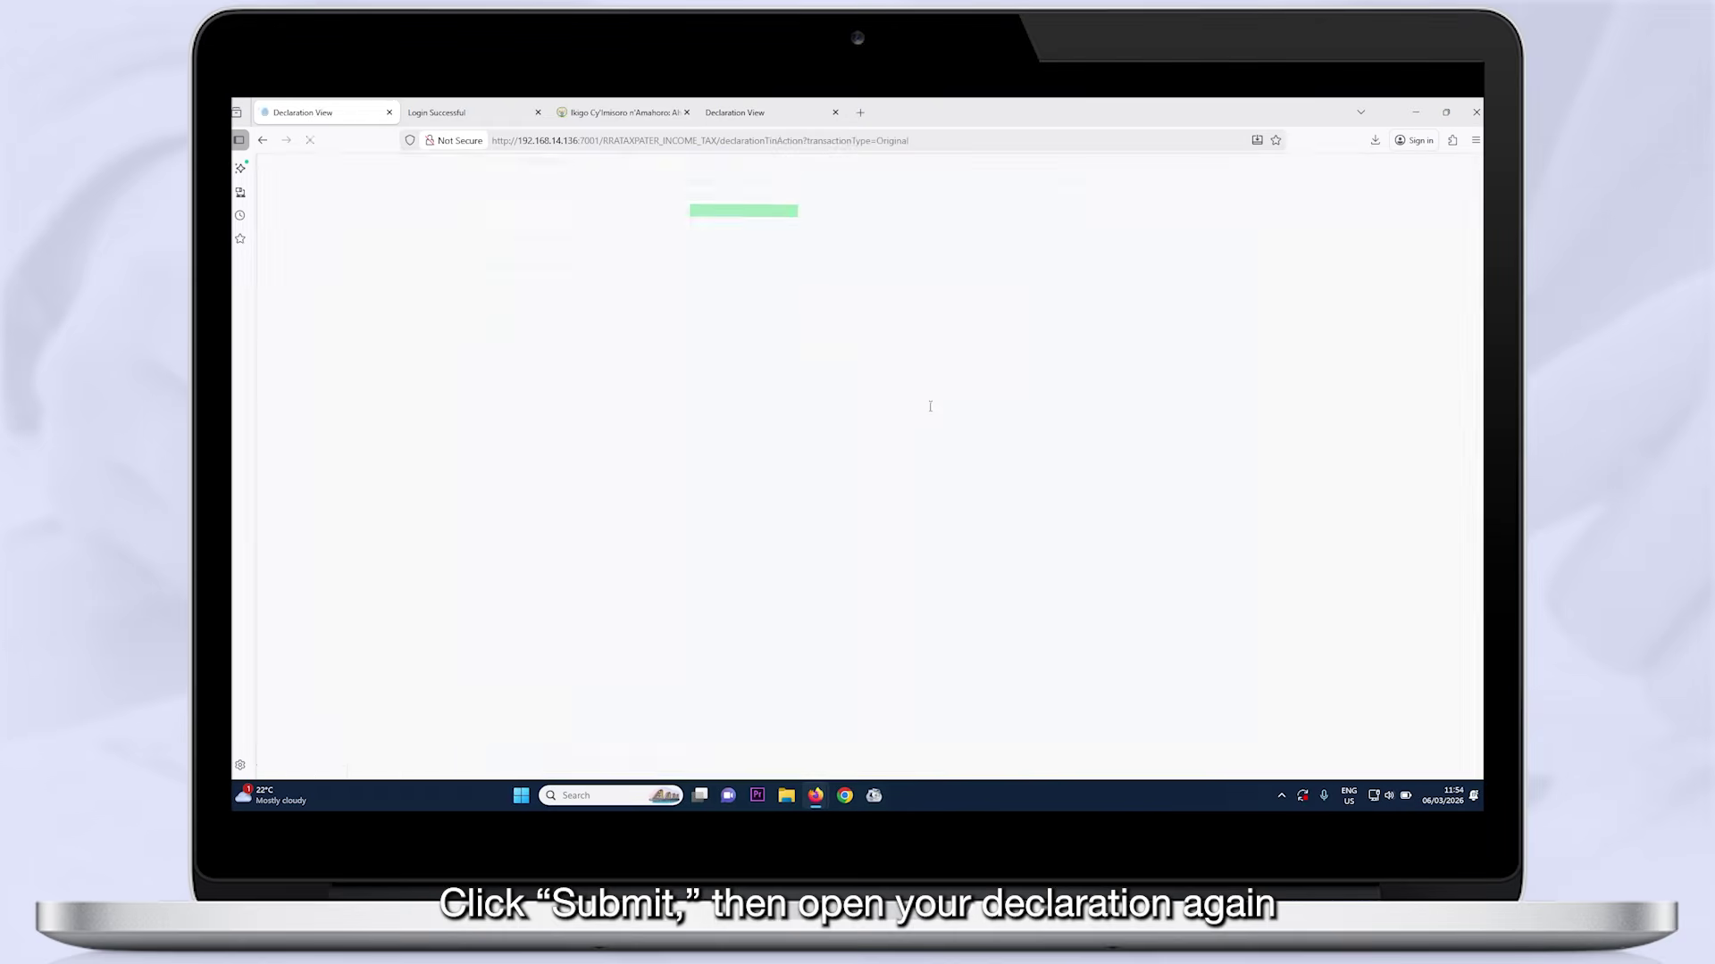
left_click(704, 751)
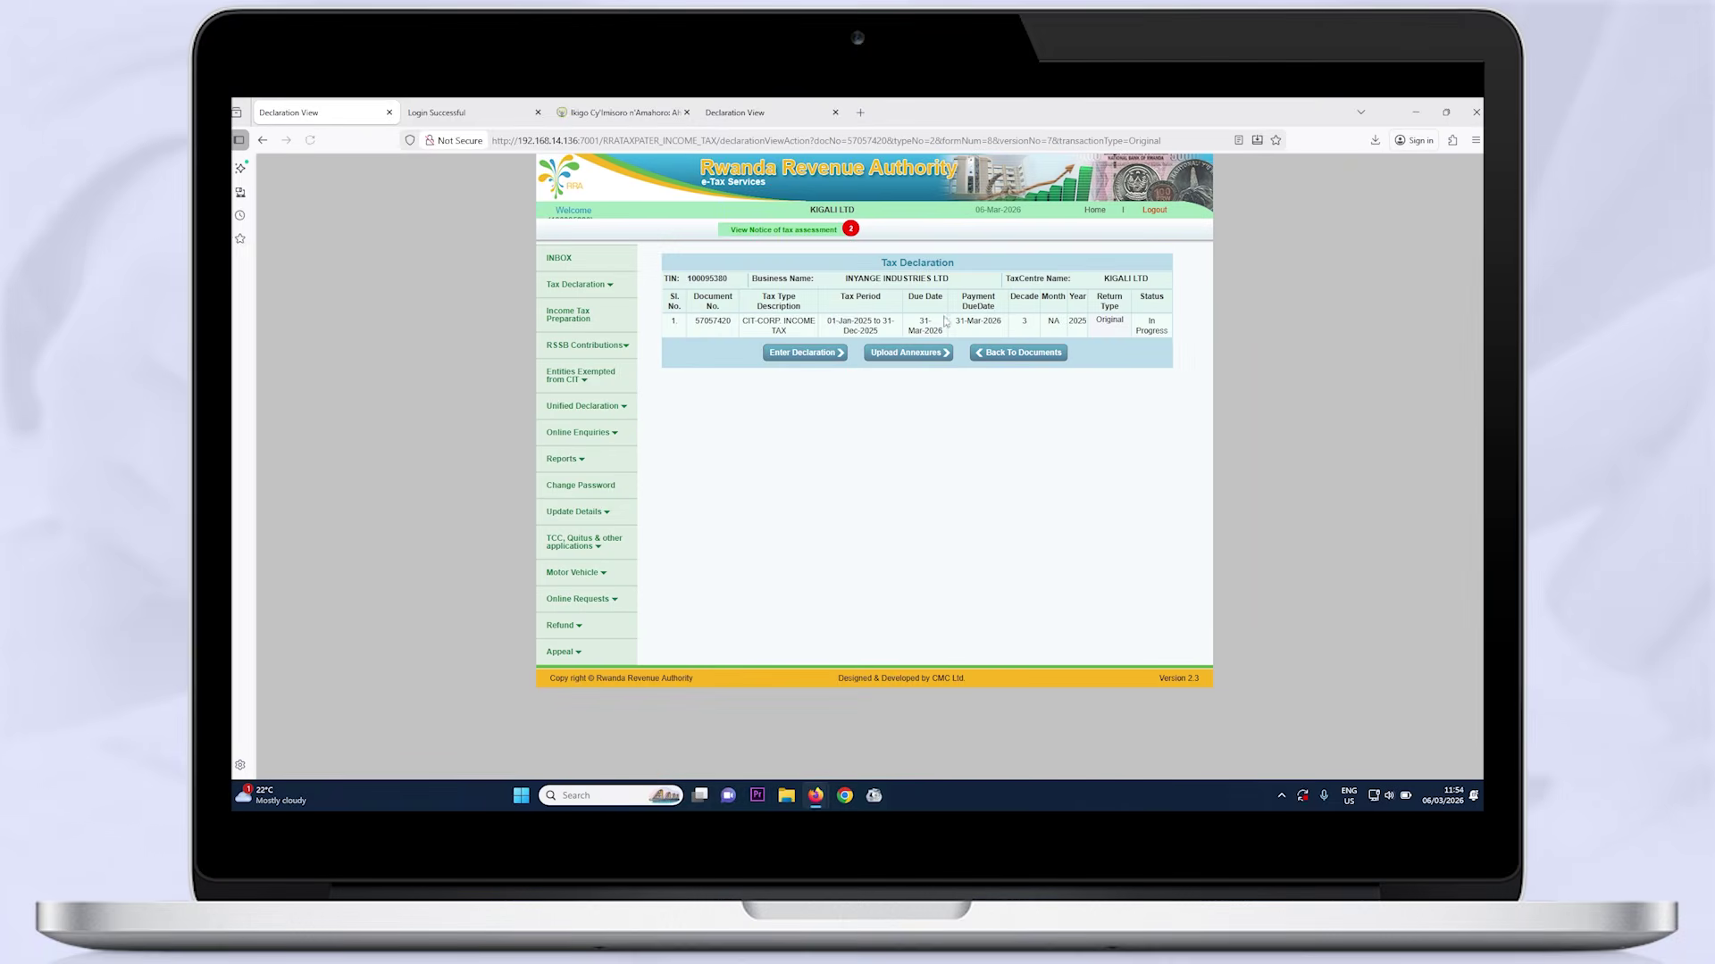
left_click(897, 357)
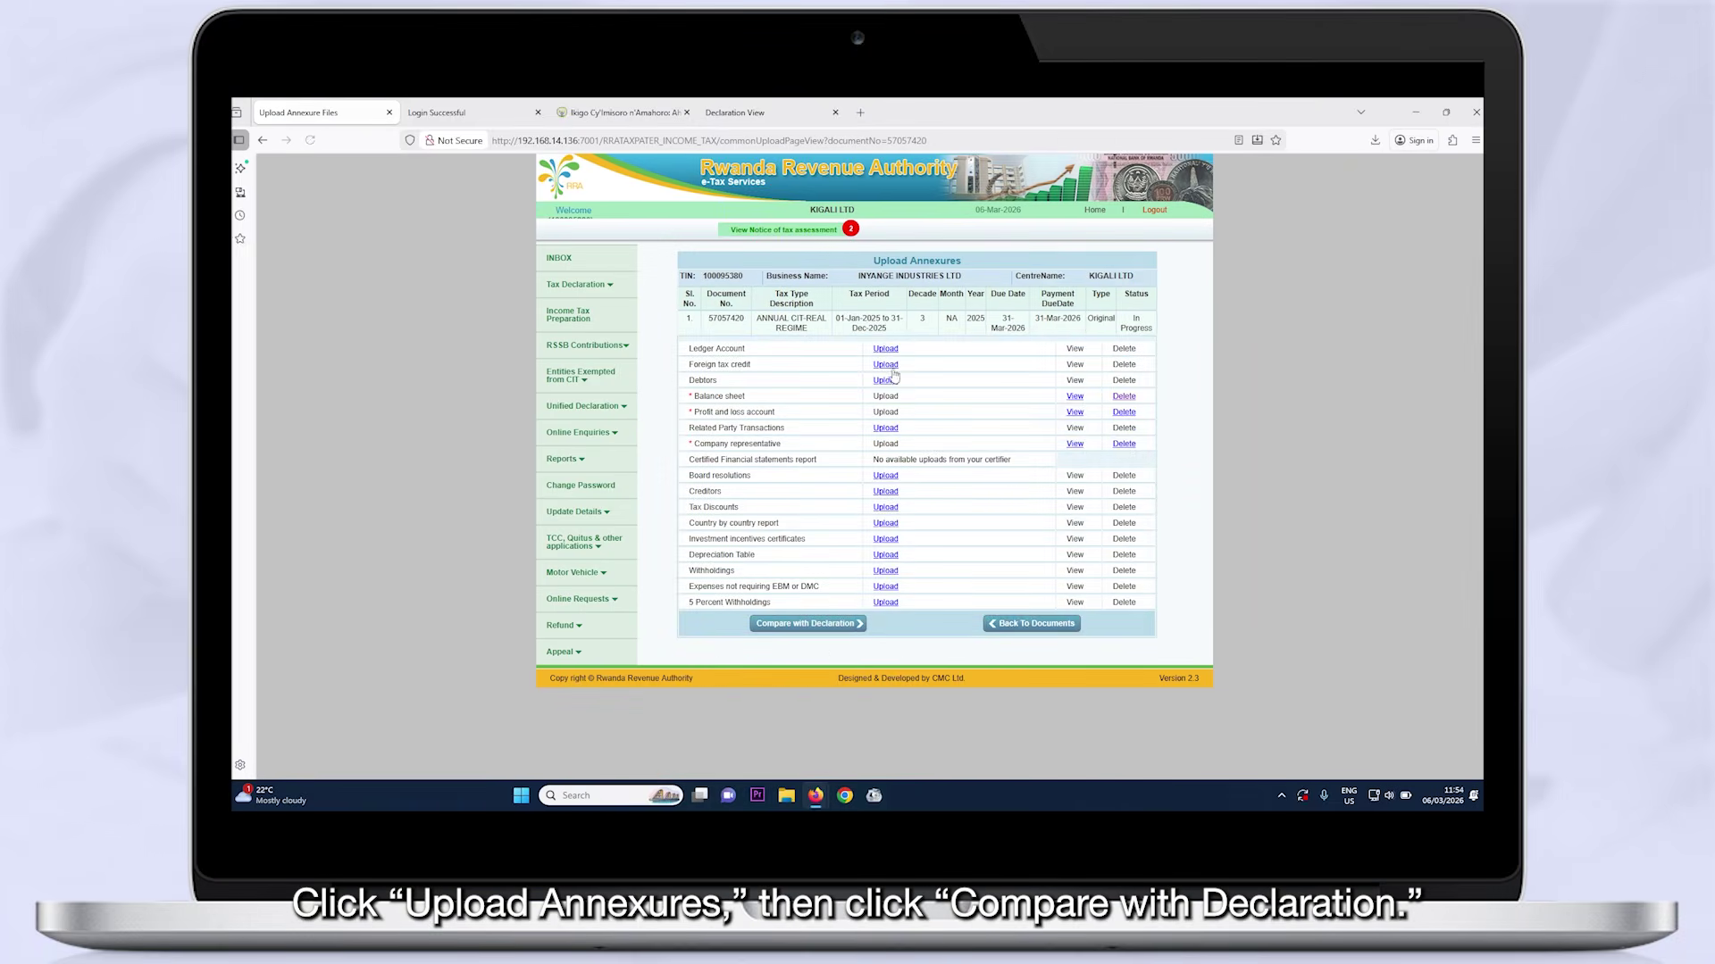
Compare with the declaration again, set filer type Business owner, tick I ACCEPT and submit
left_click(808, 624)
scroll(839, 643, "down", 2)
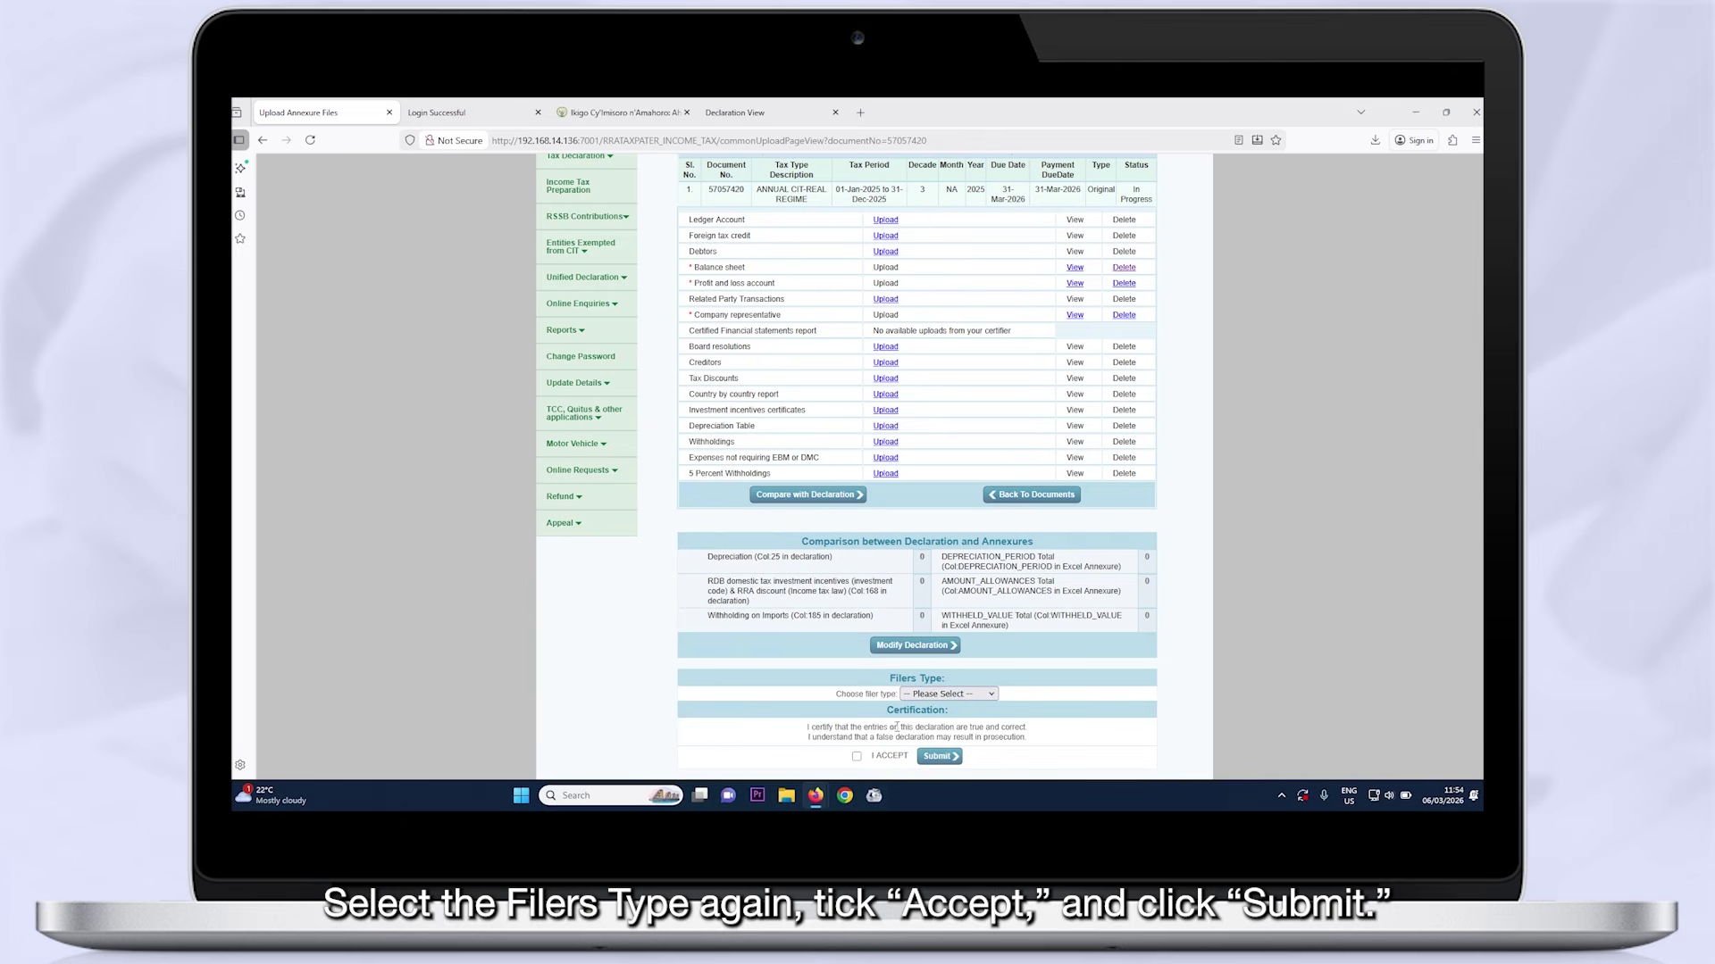
left_click(949, 694)
left_click(938, 723)
left_click(856, 757)
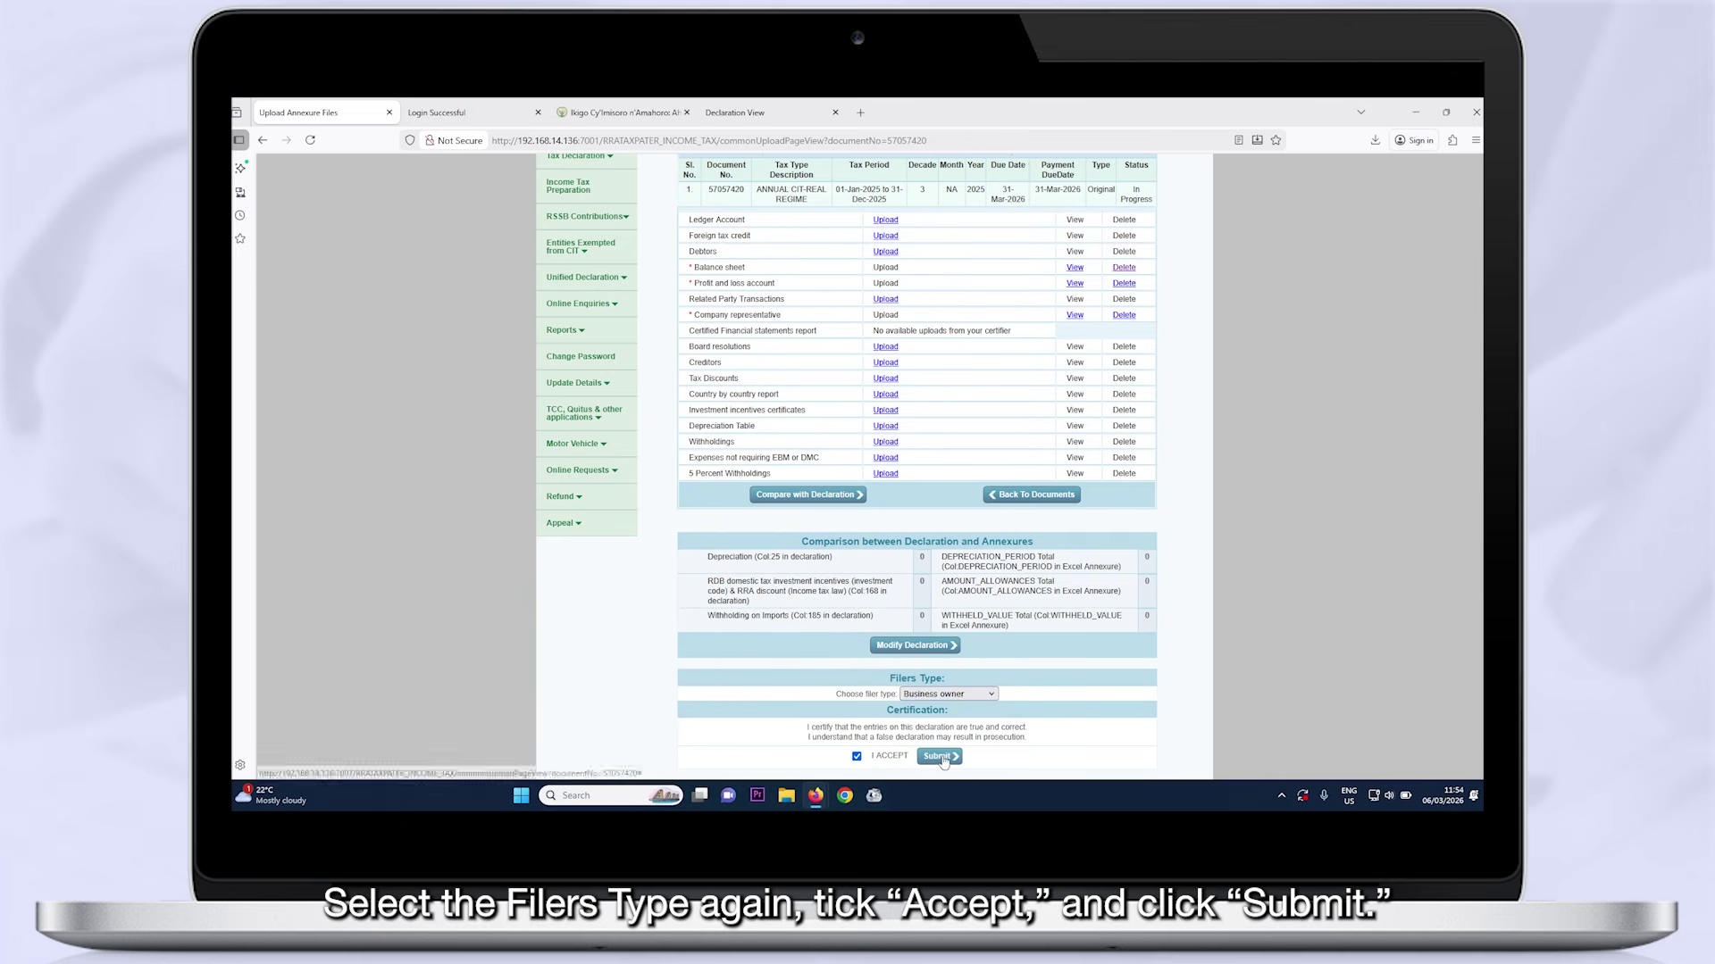
left_click(939, 756)
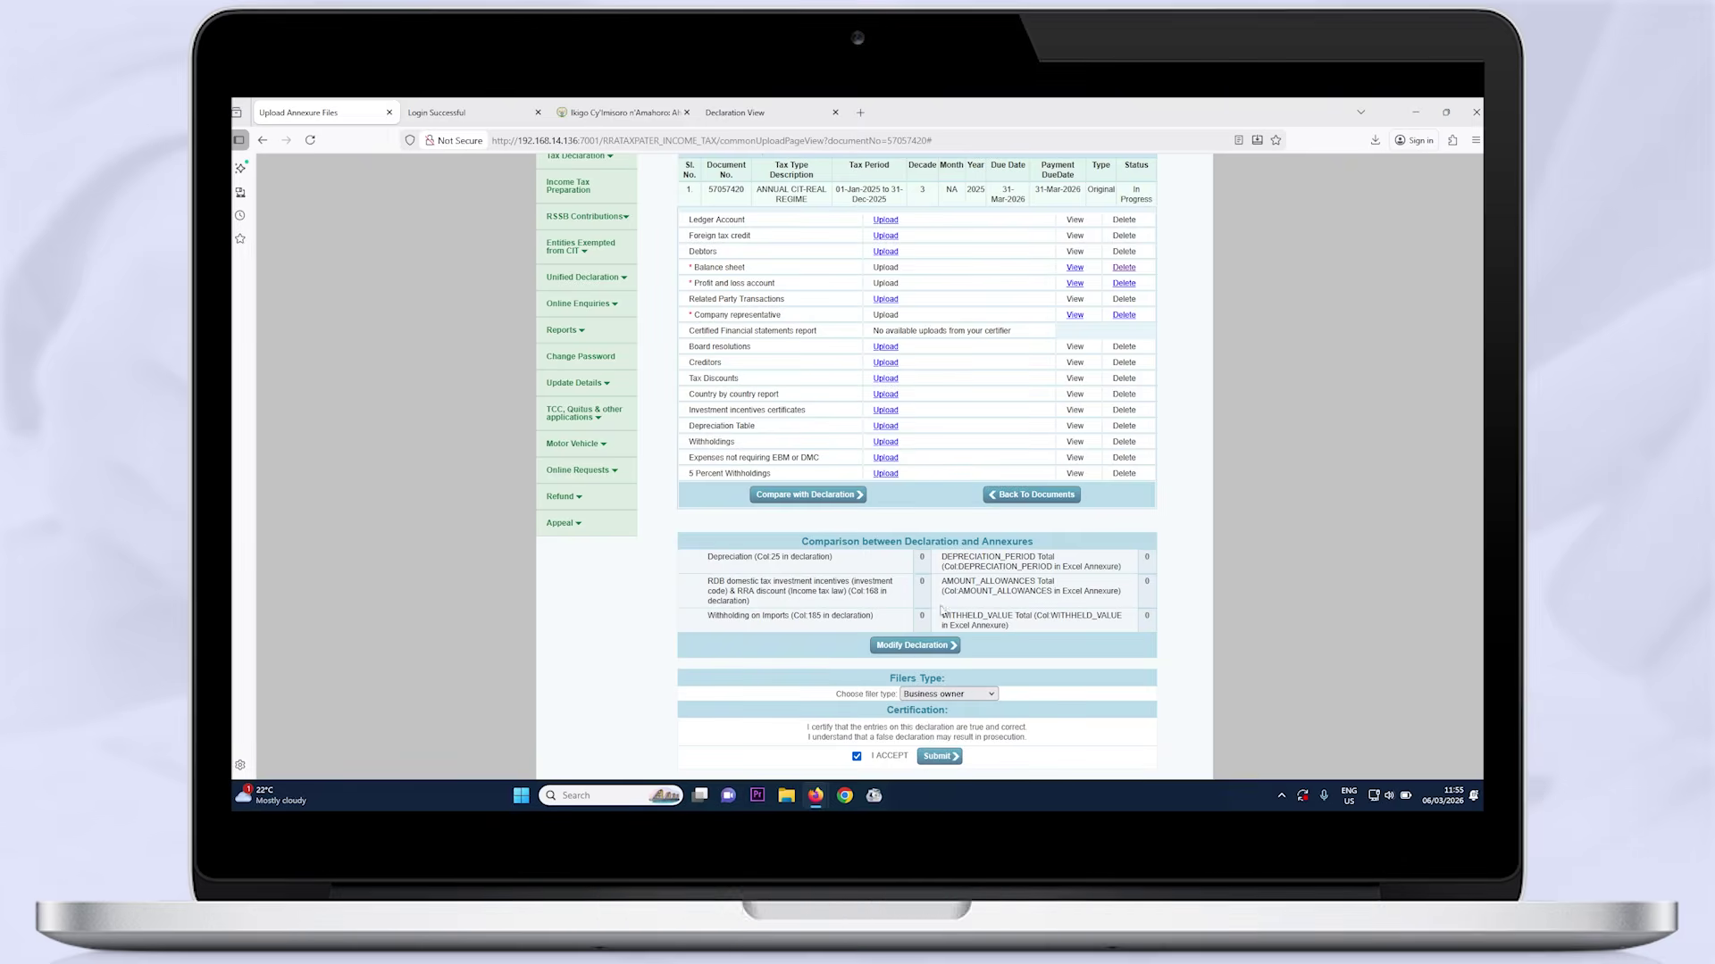
Confirm the beneficial owner, submit the declaration, accept the no-modification notice, and view the receipt
left_click(819, 392)
left_click(939, 757)
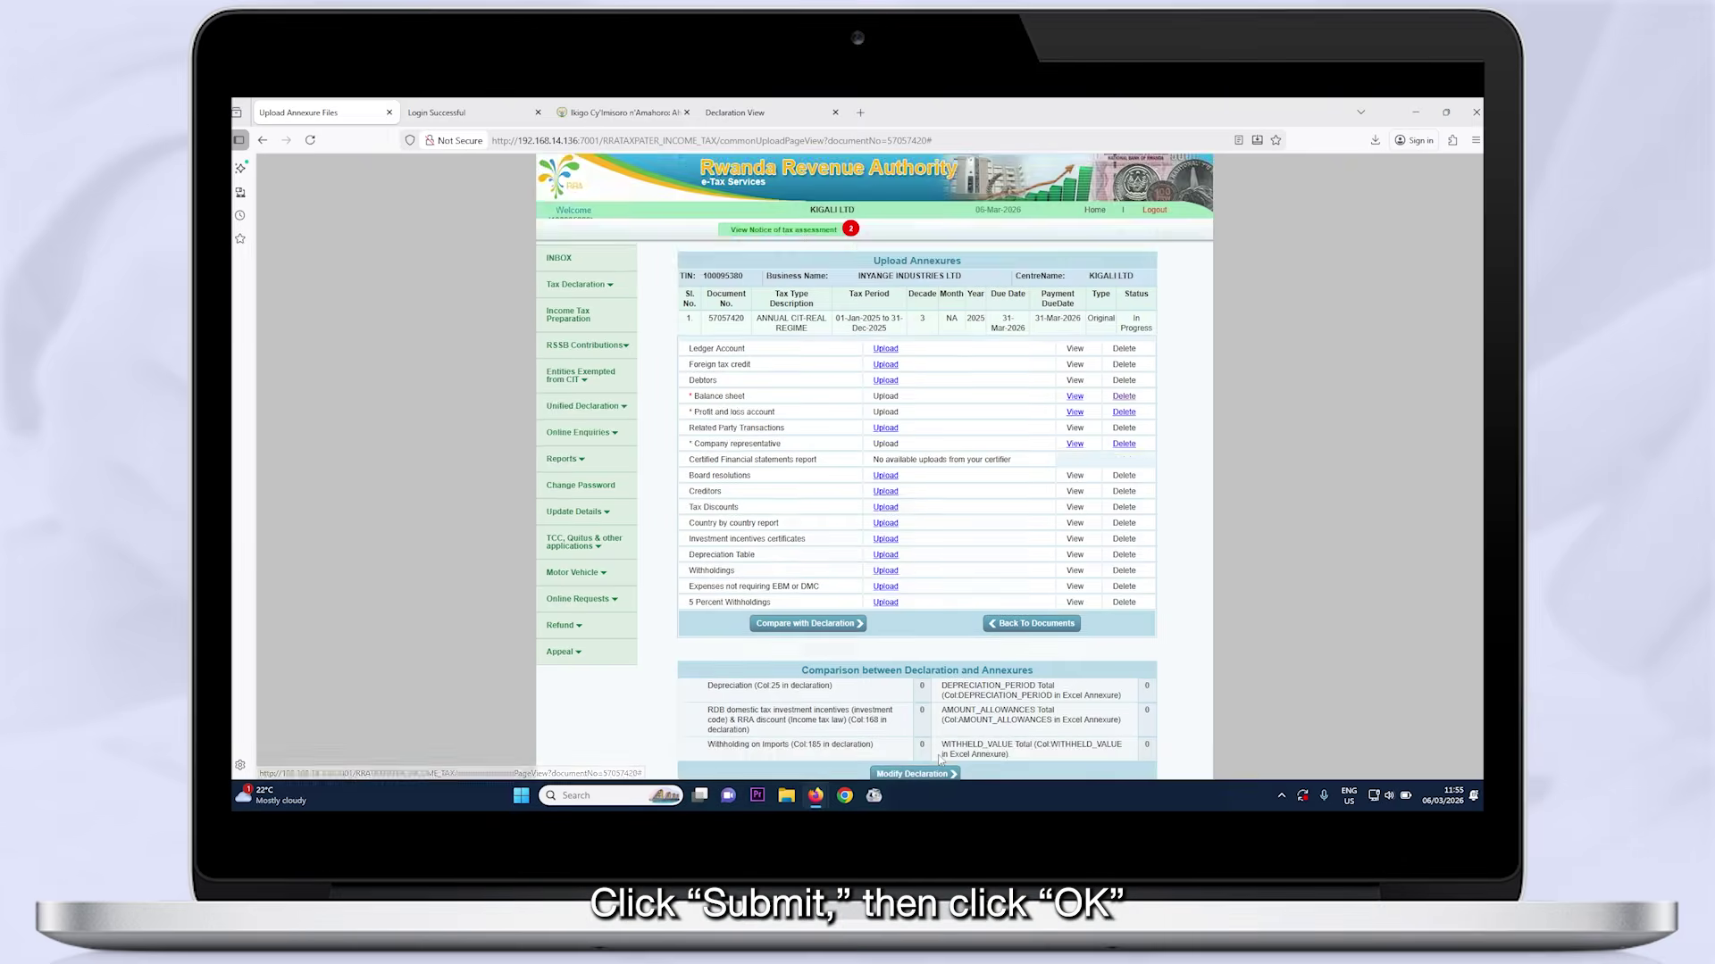
left_click(917, 489)
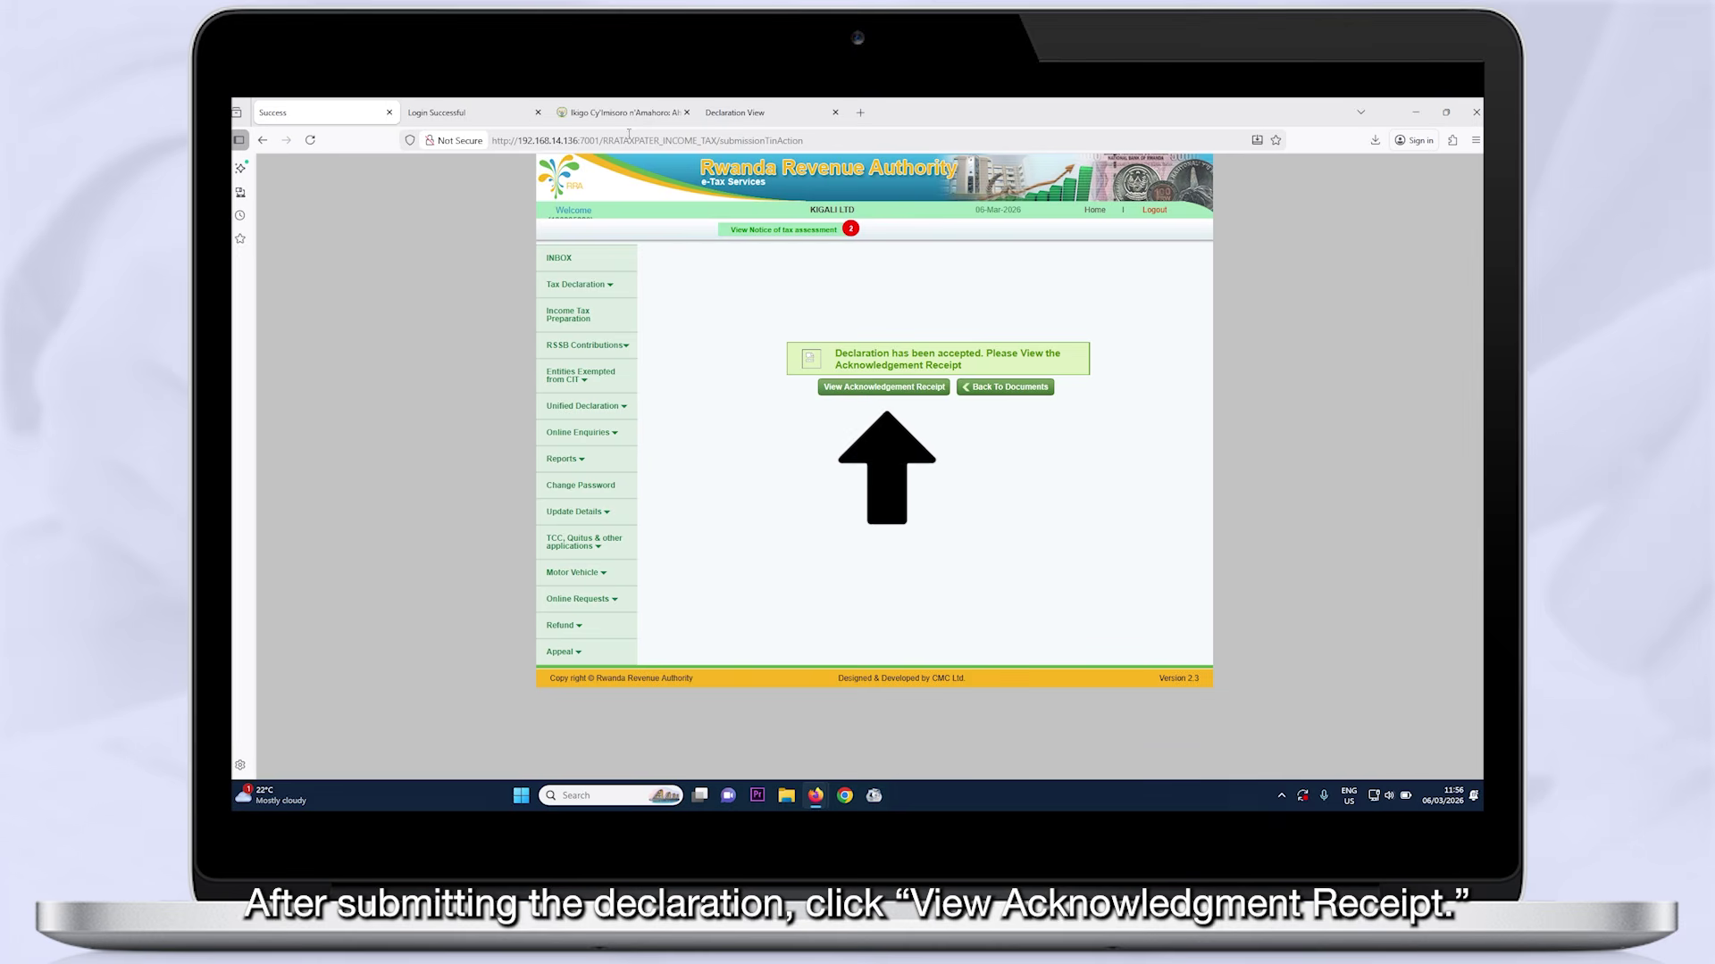
left_click(868, 389)
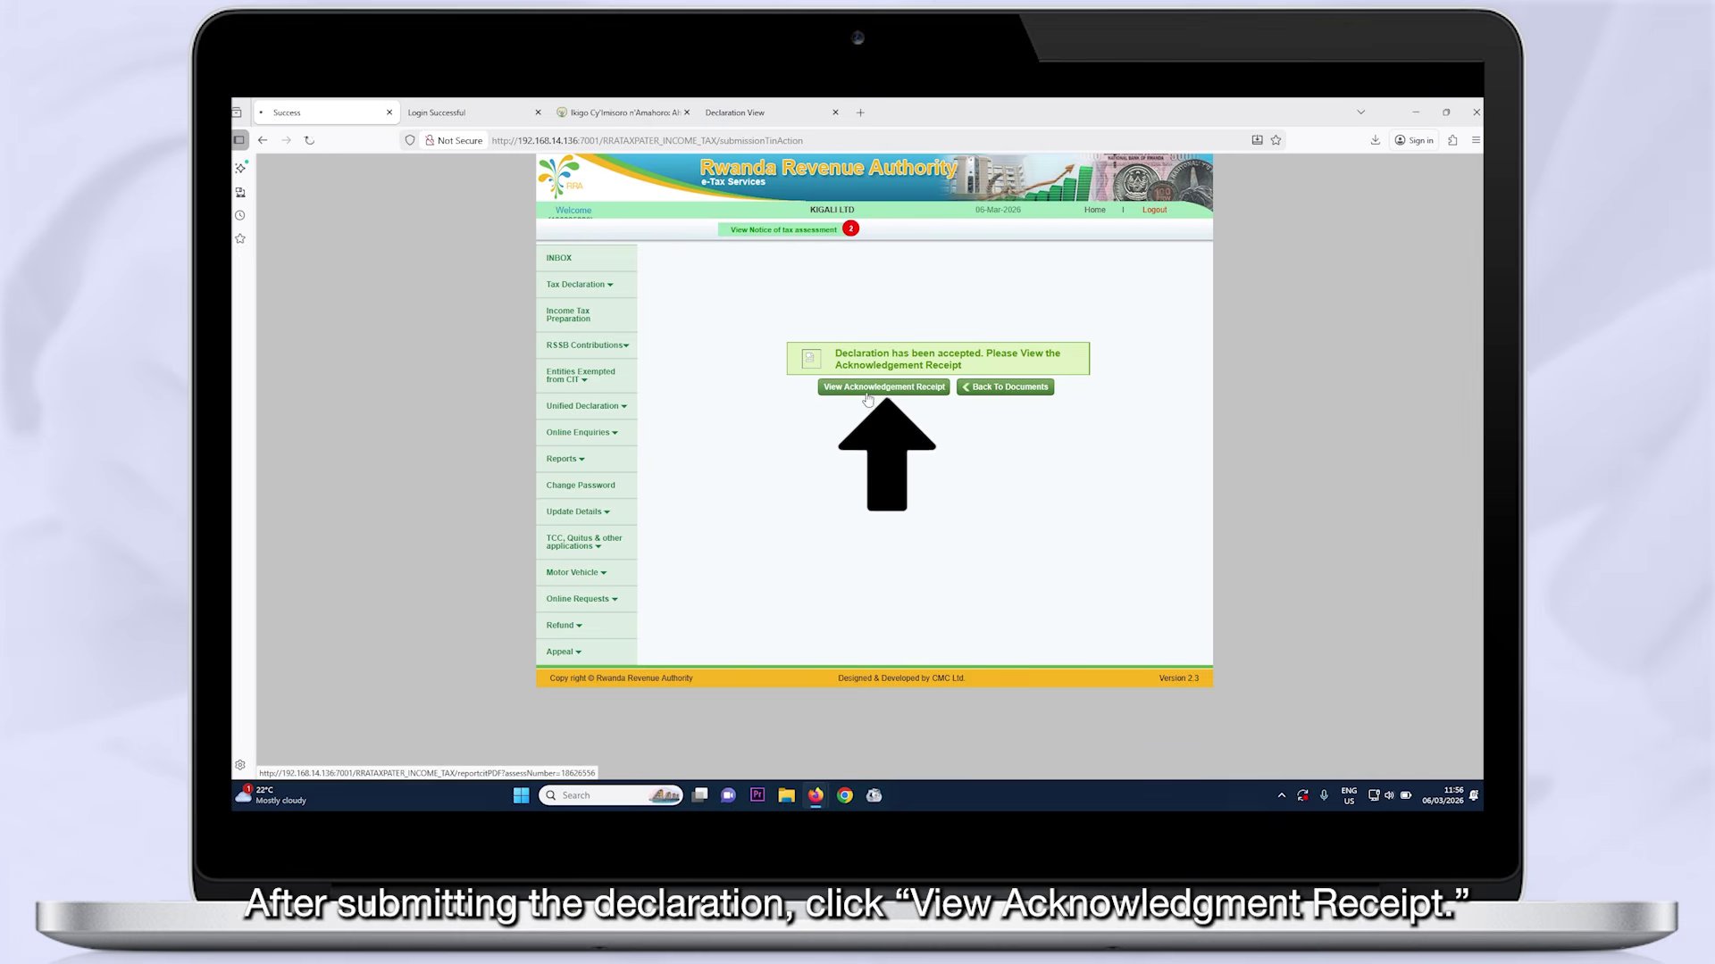